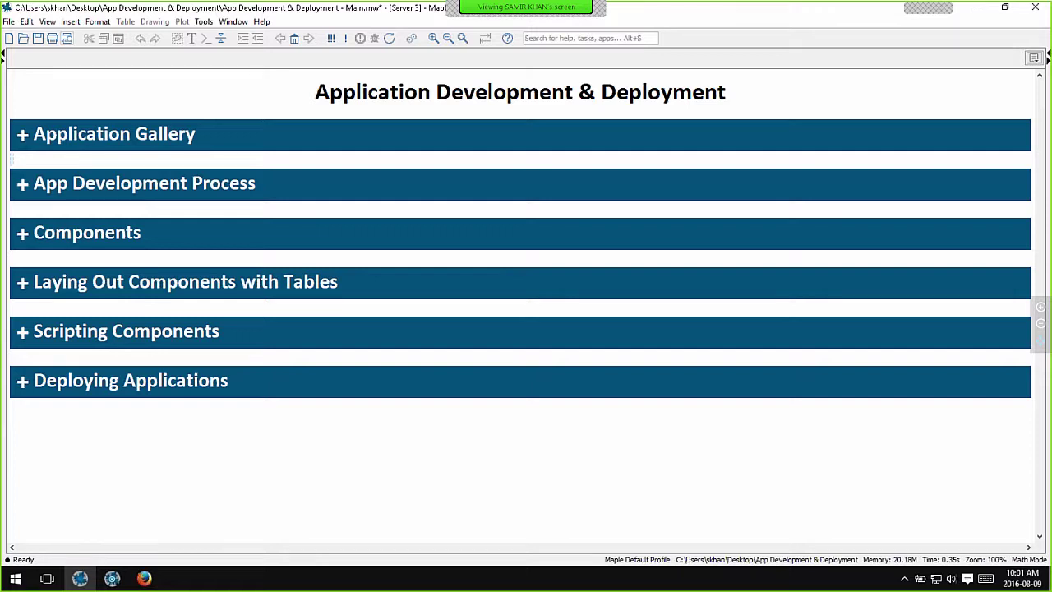
Step: Expand the Application Gallery section to reveal its app thumbnails
left_click(23, 135)
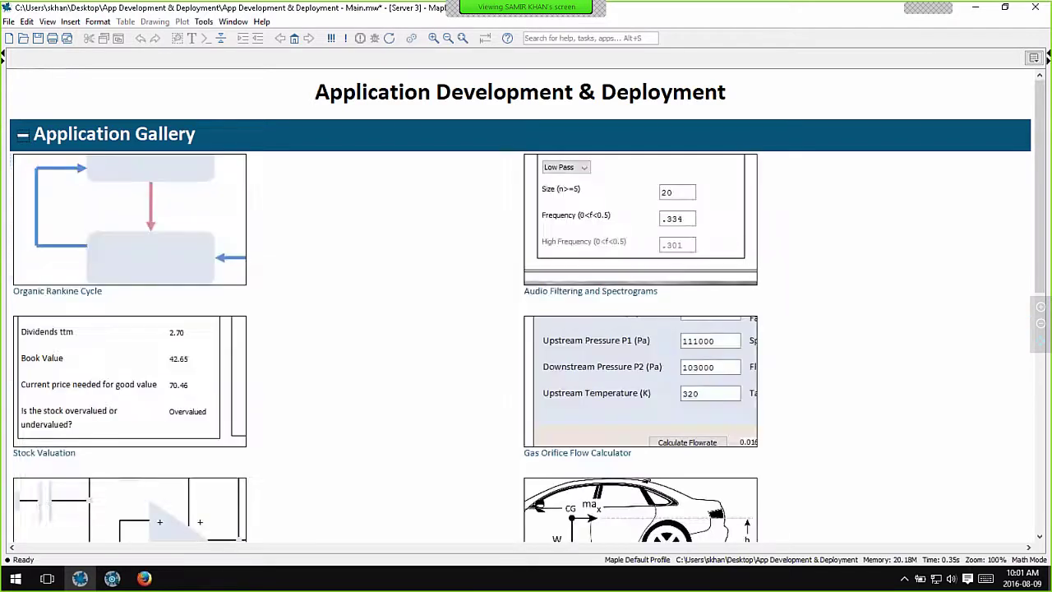
Step: Launch the Organic Rankine Cycle app, allow its startup code, and scroll to its Parameters
left_click(90, 290)
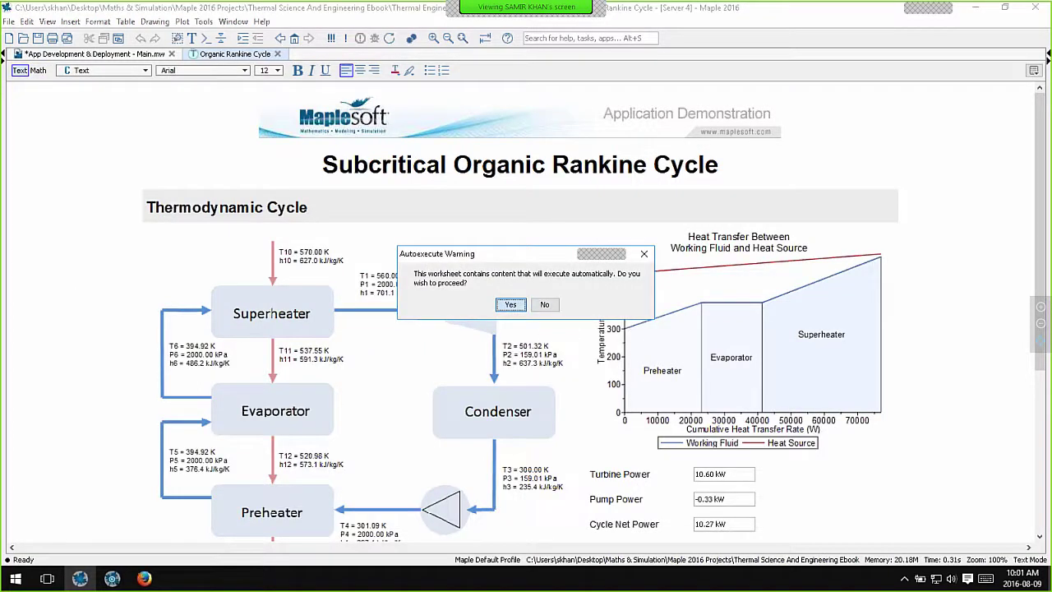
key("Return")
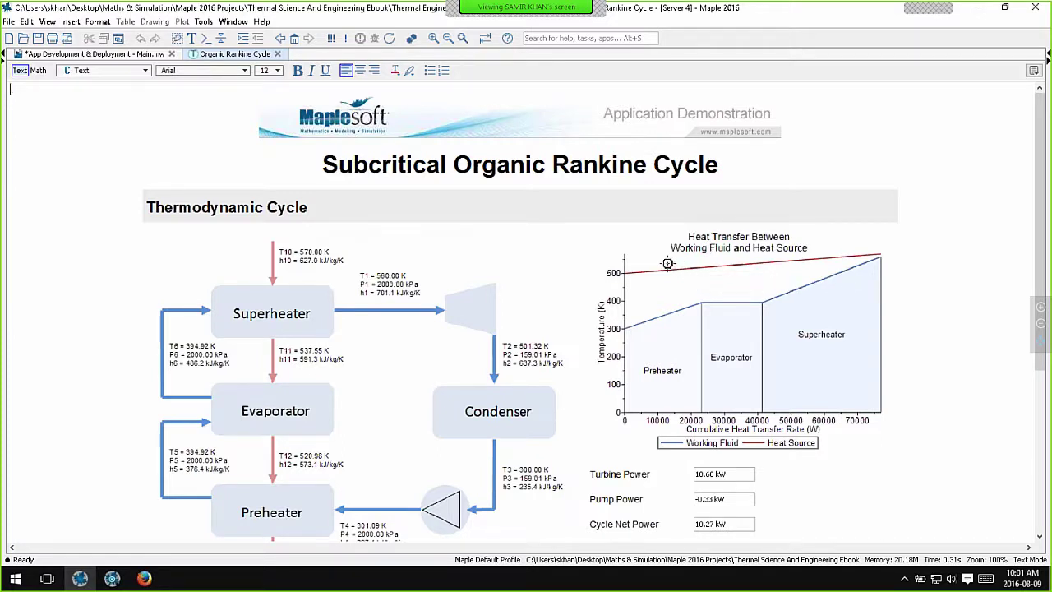
scroll(467, 421, "down", 3)
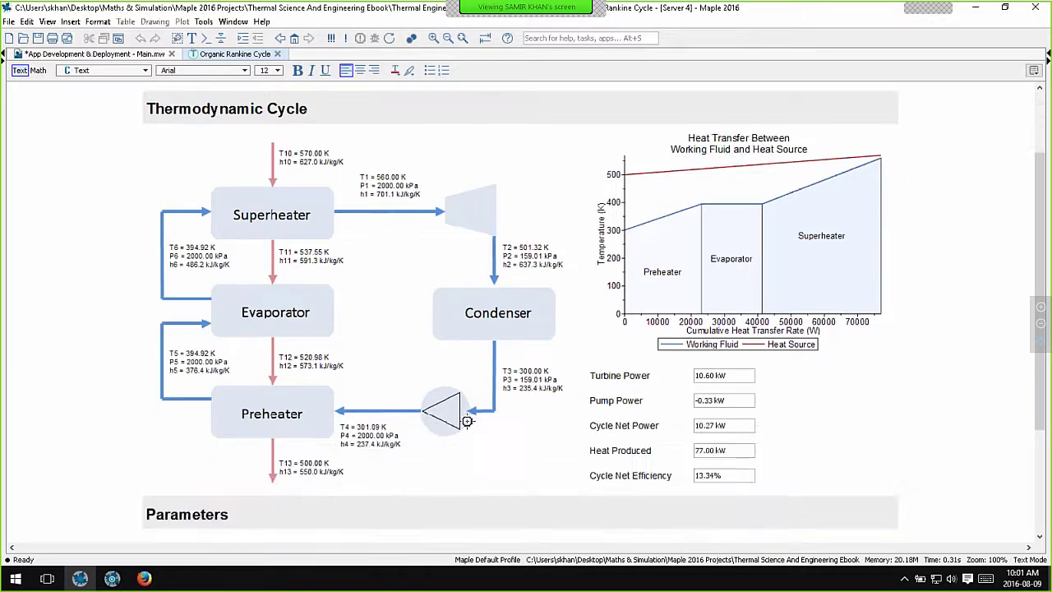
scroll(467, 421, "down", 4)
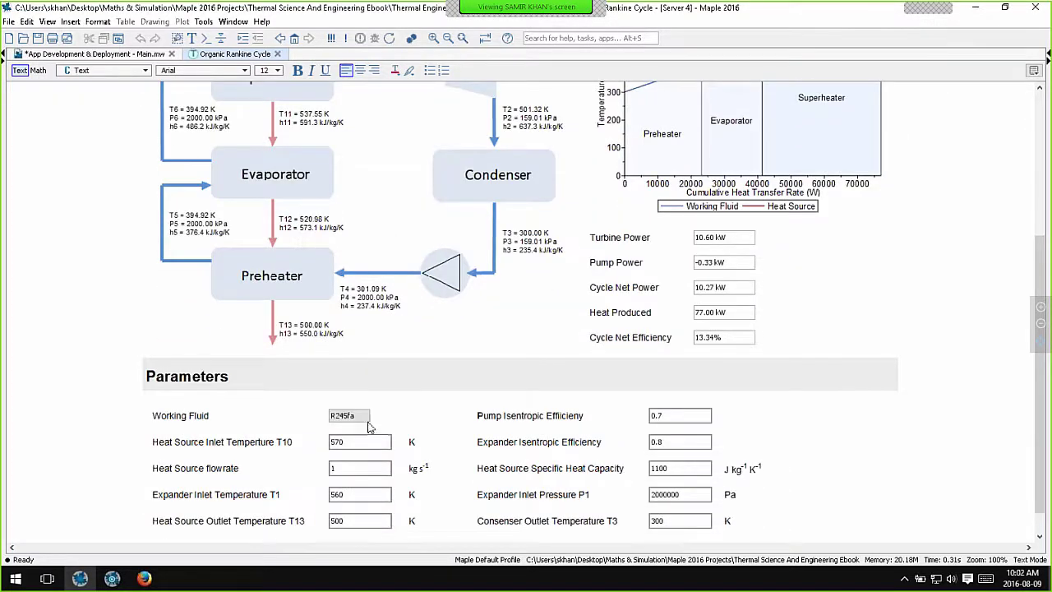
Step: Switch the working fluid to R113 and set T10 to 580 K to recompute results
left_click(362, 417)
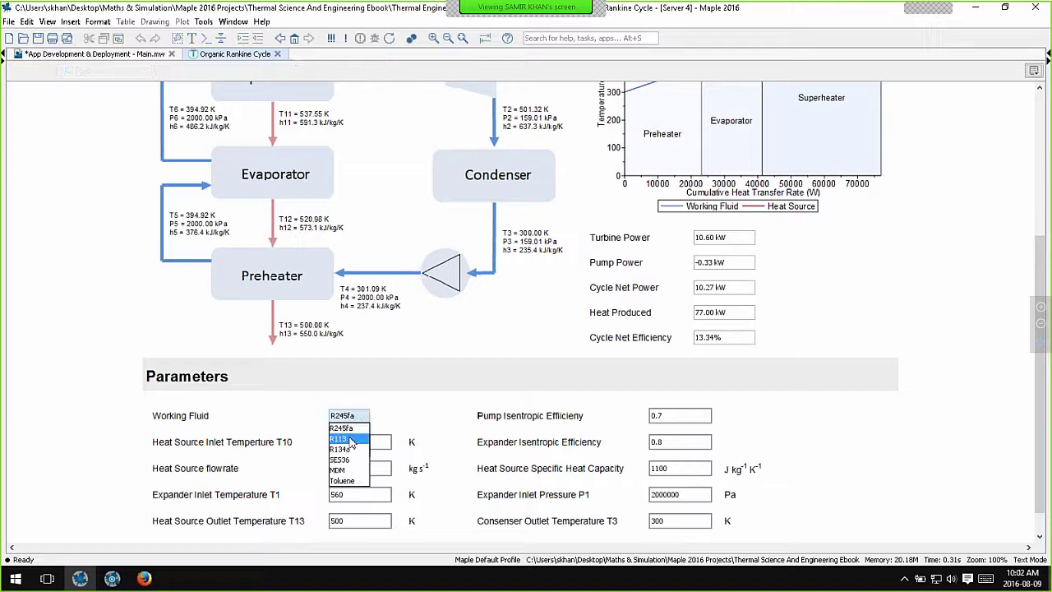
left_click(351, 442)
left_click_drag(347, 448, 338, 448)
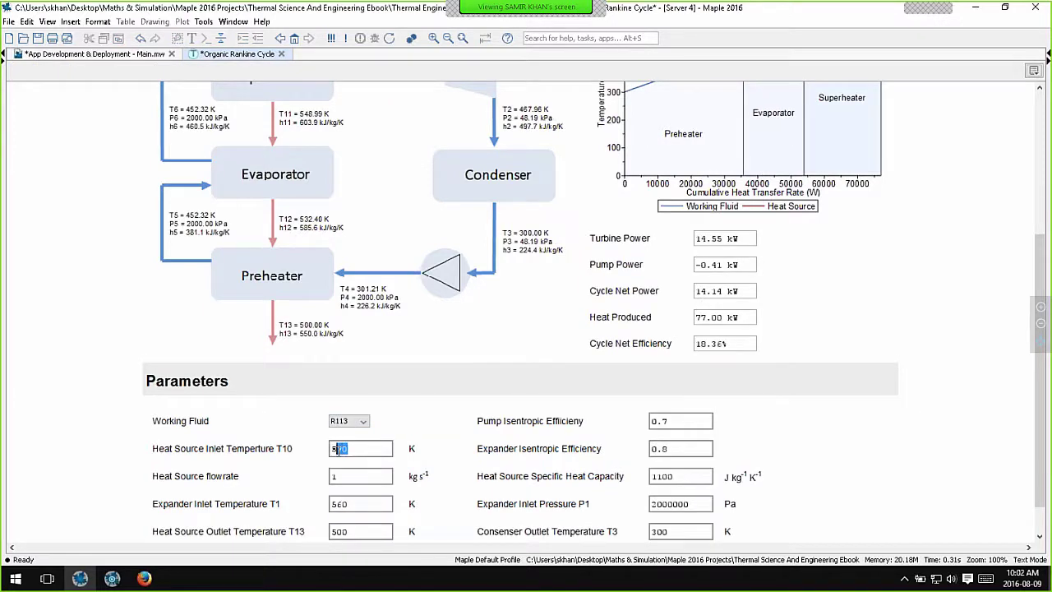
type("80")
key("Return")
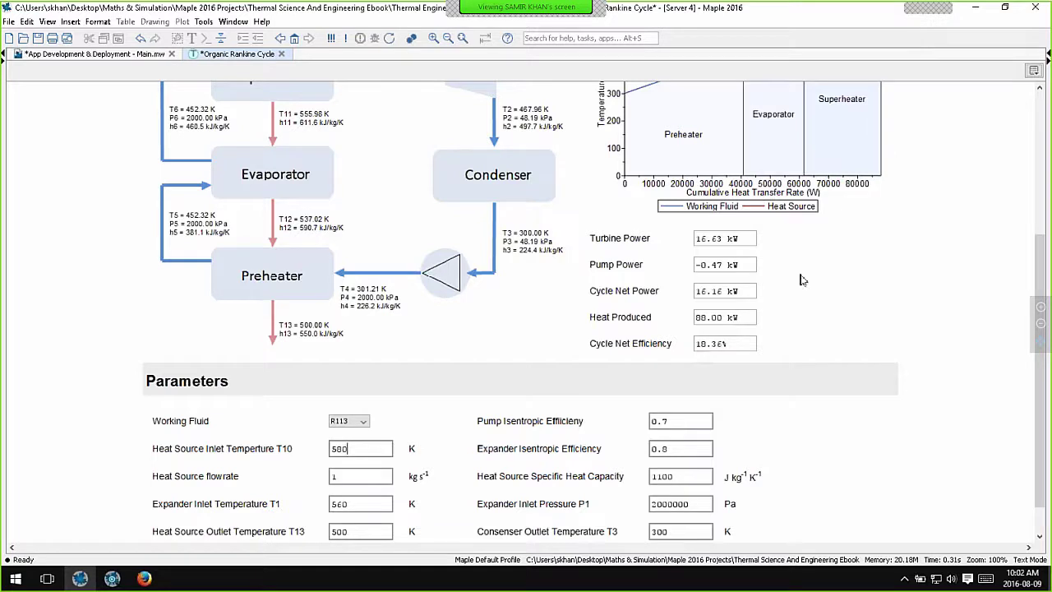
scroll(802, 282, "up", 2)
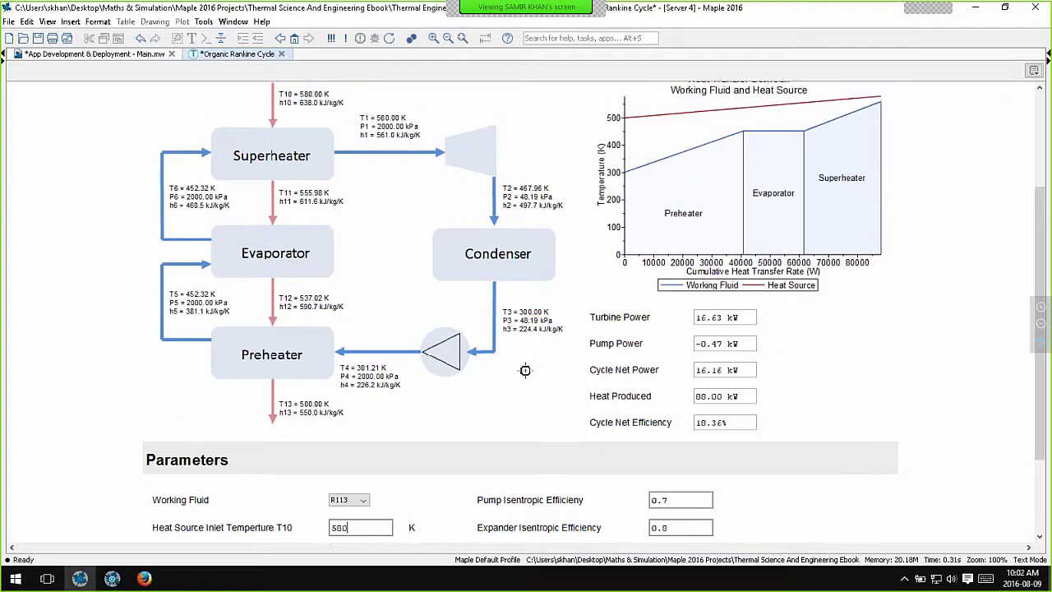
scroll(525, 370, "up", 1)
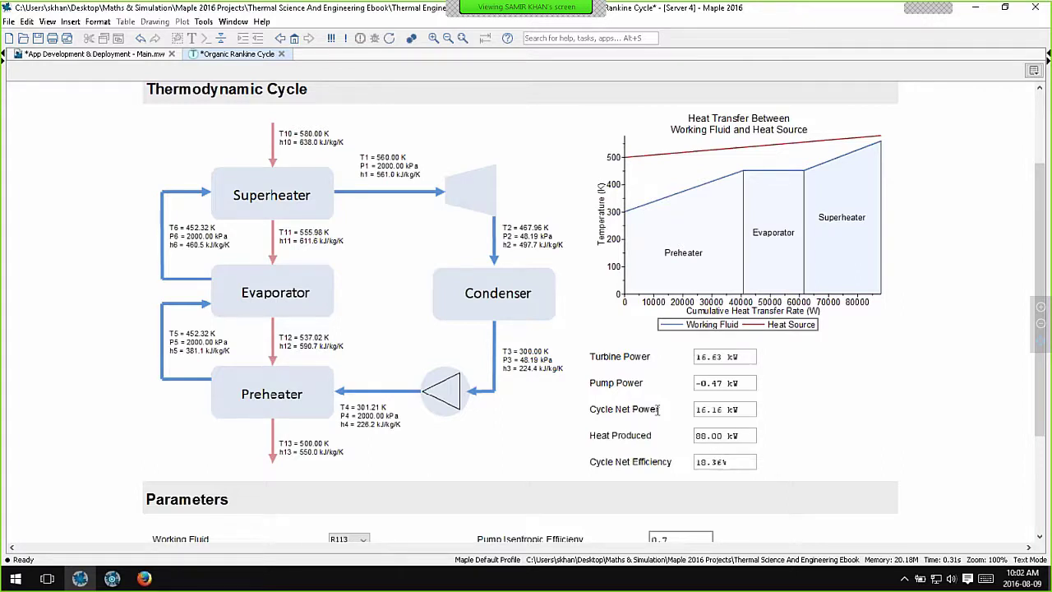
Step: Return to the App Development & Deployment - Main.mw worksheet
left_click(122, 54)
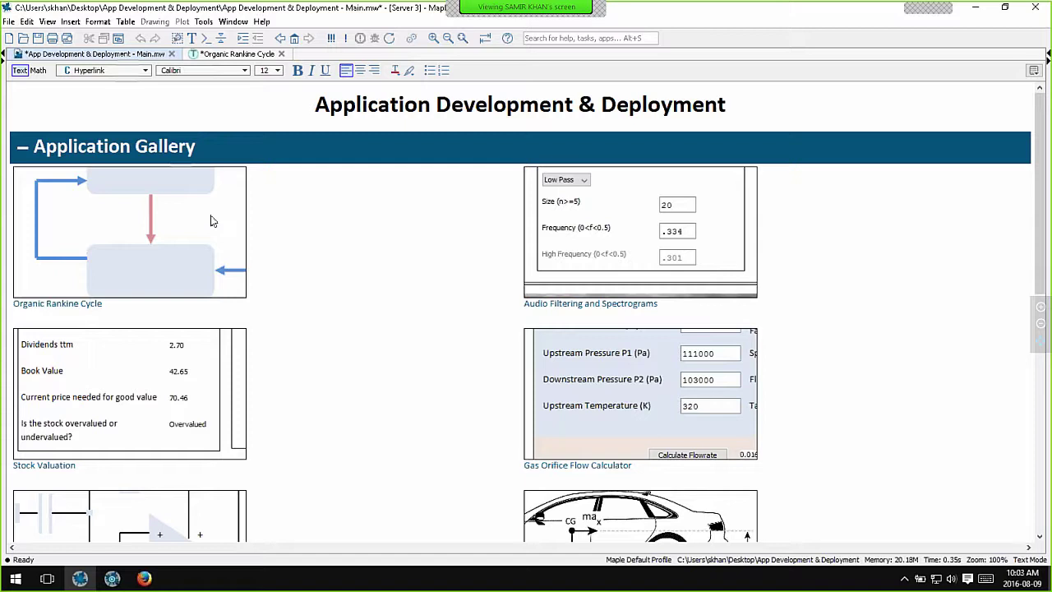
Step: Collapse Application Gallery and expand App Development Process to view its four-stage flowchart
left_click(23, 147)
left_click(23, 196)
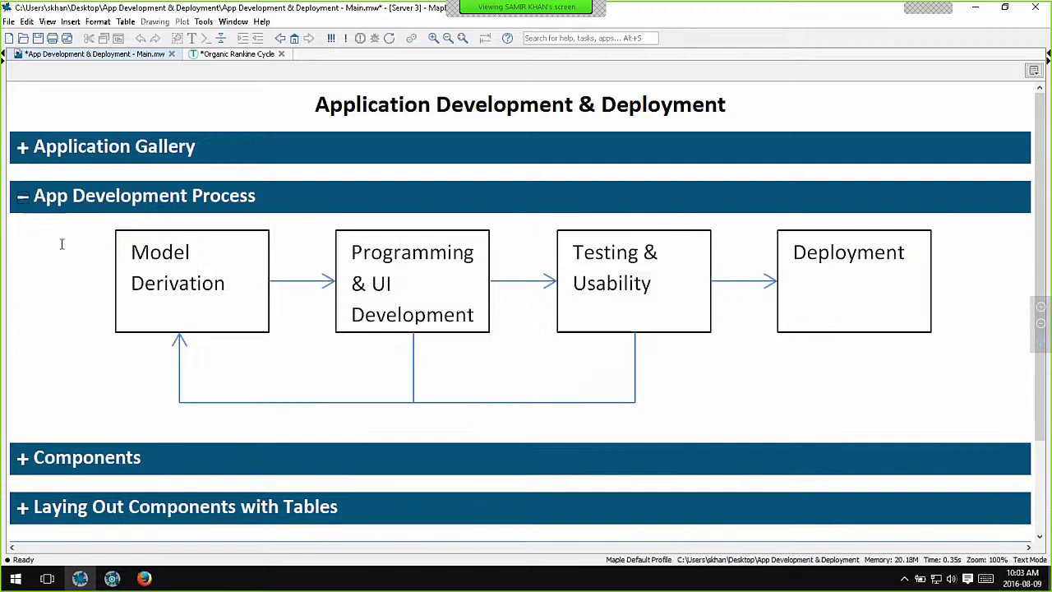
scroll(61, 239, "down", 1)
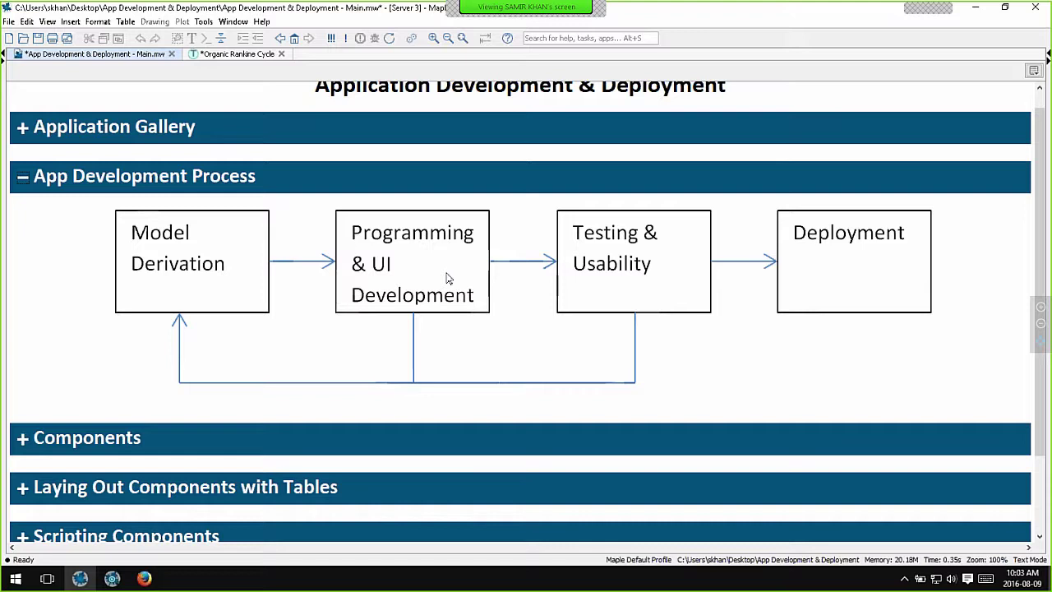
Step: Collapse App Development Process, then launch the Stock Valuation app and allow its startup code
left_click(22, 176)
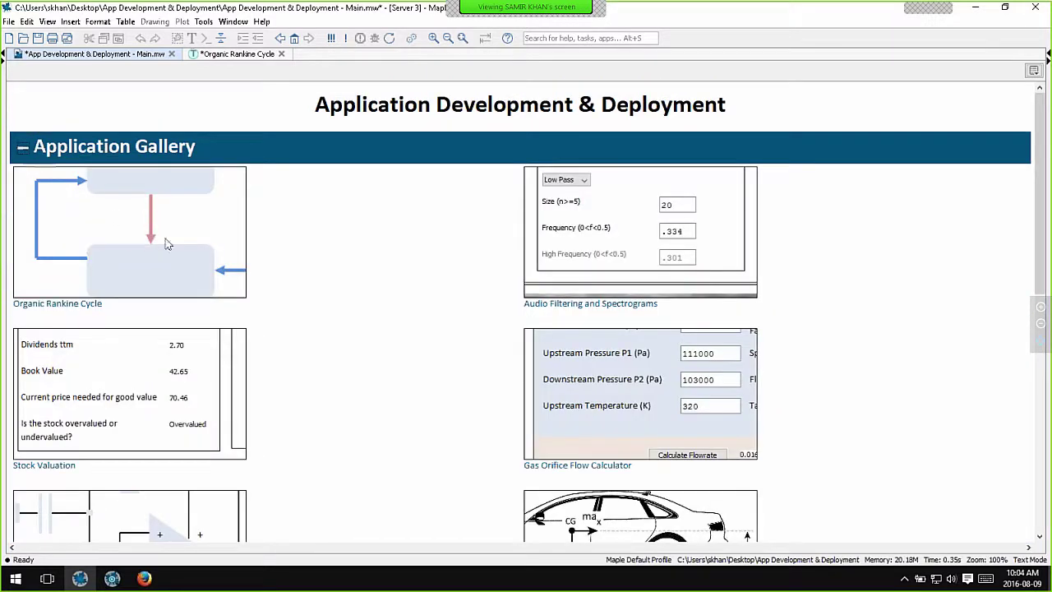
scroll(340, 319, "down", 1)
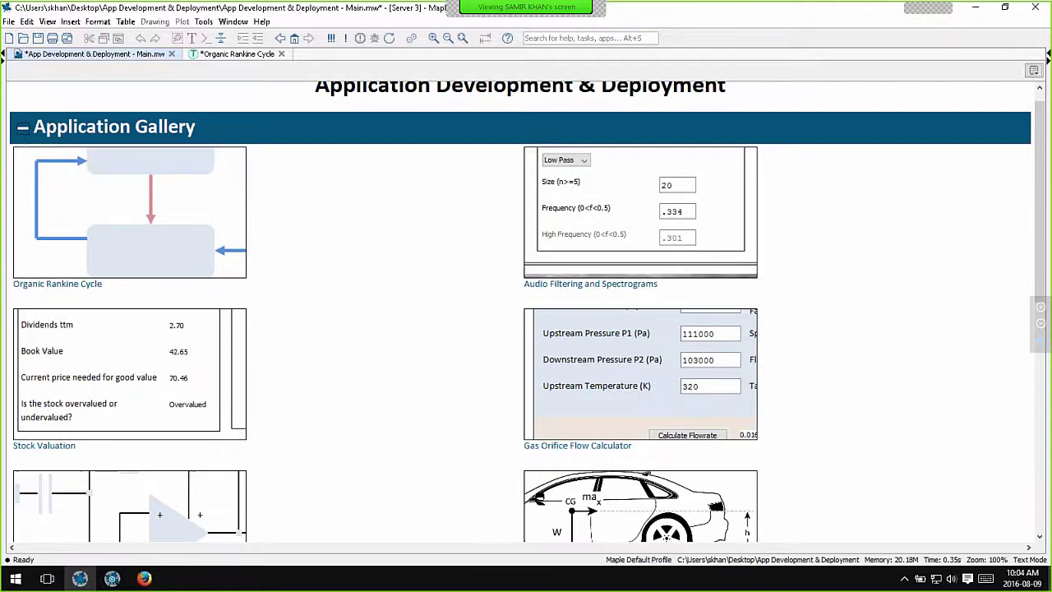
left_click(45, 447)
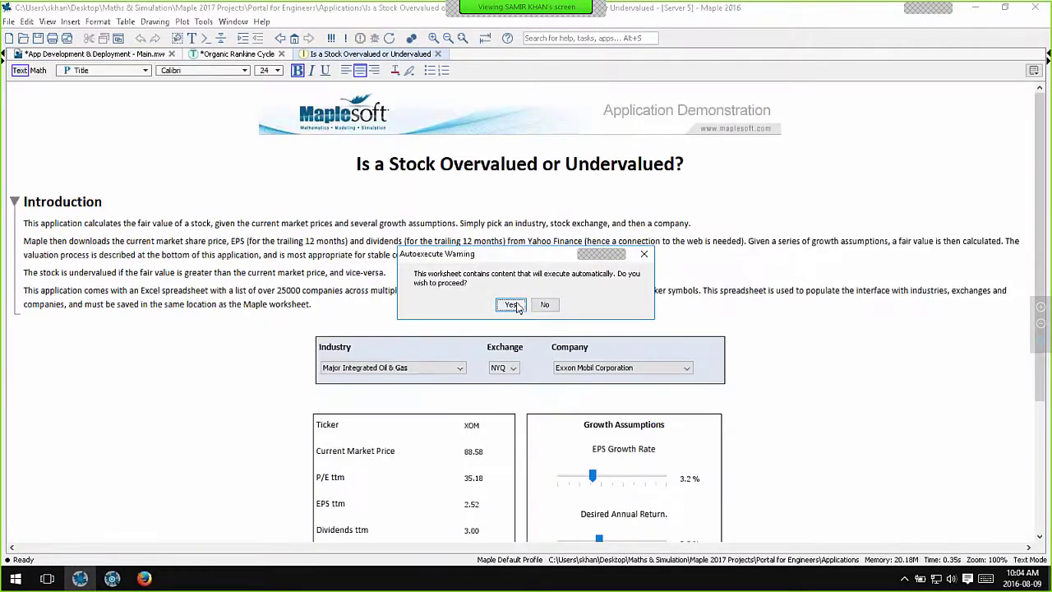
left_click(513, 306)
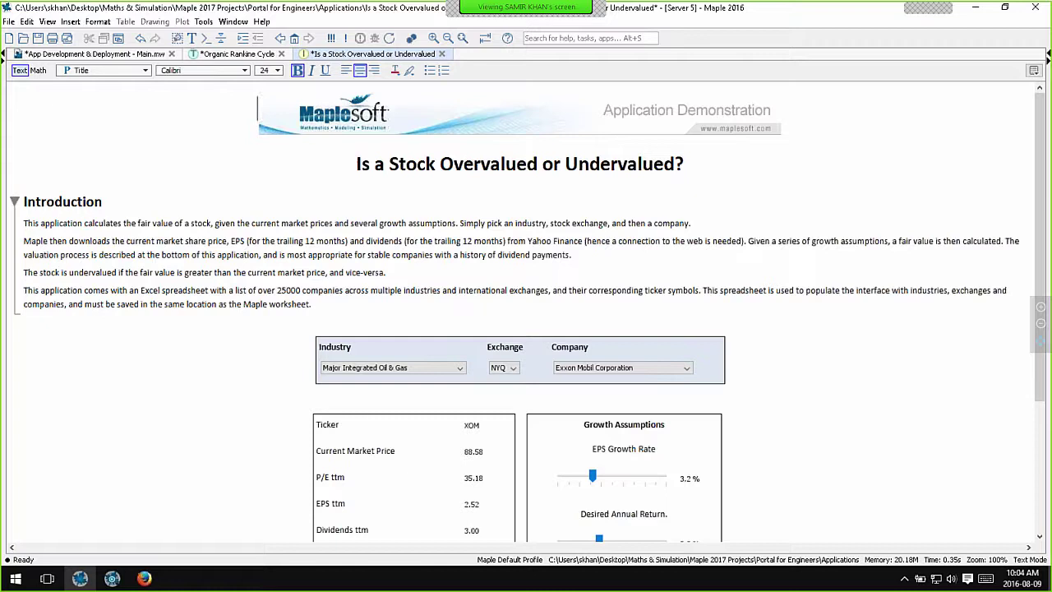
scroll(503, 354, "down", 1)
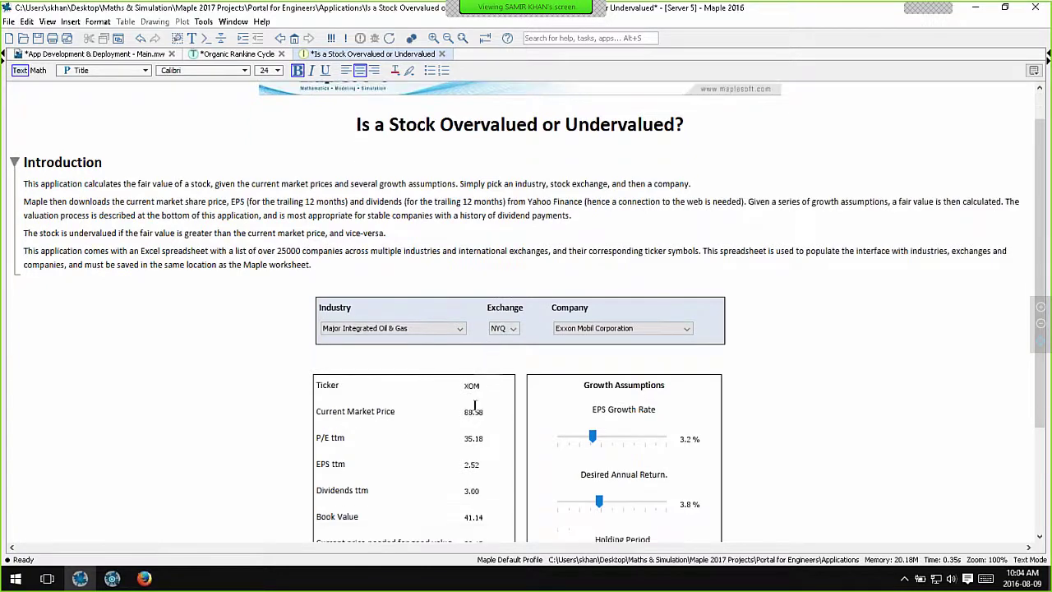
scroll(468, 420, "down", 1)
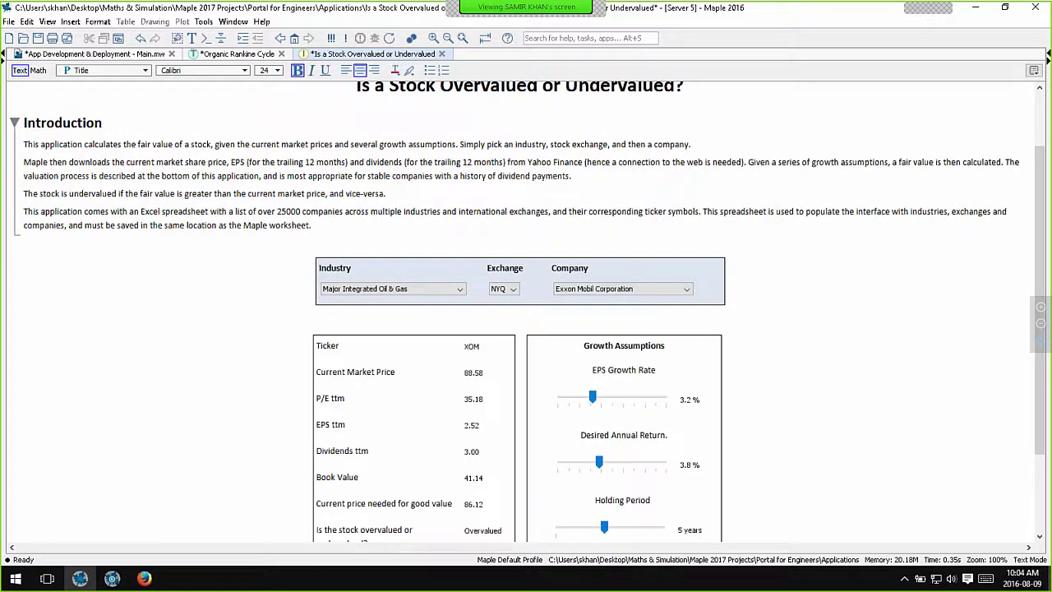
scroll(366, 396, "down", 1)
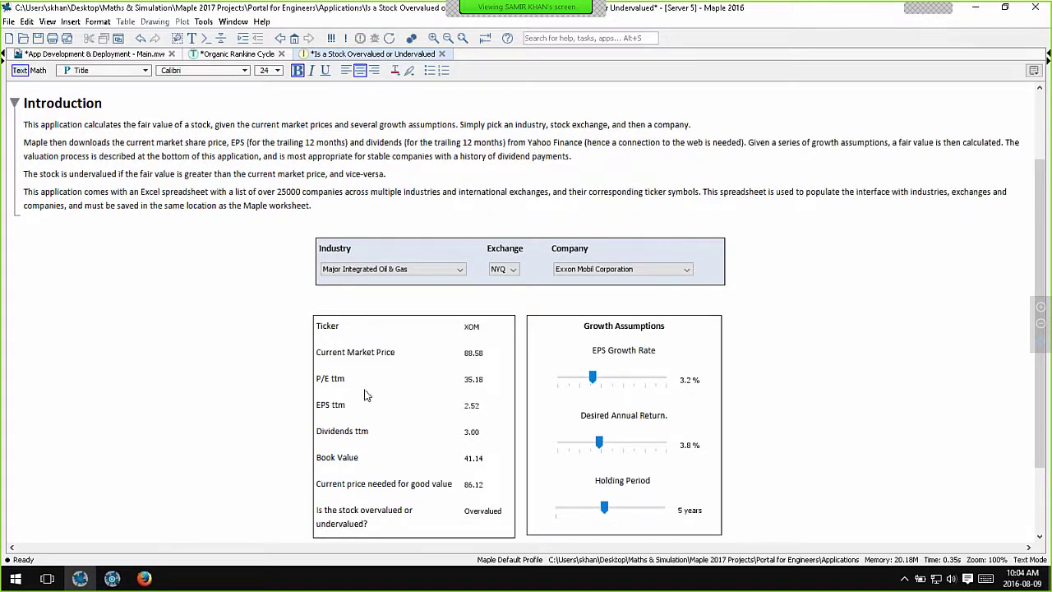
Step: Select Marketing Services industry, NYQ exchange, and Clear Channel Outdoor Holdings Inc. as company
left_click(421, 270)
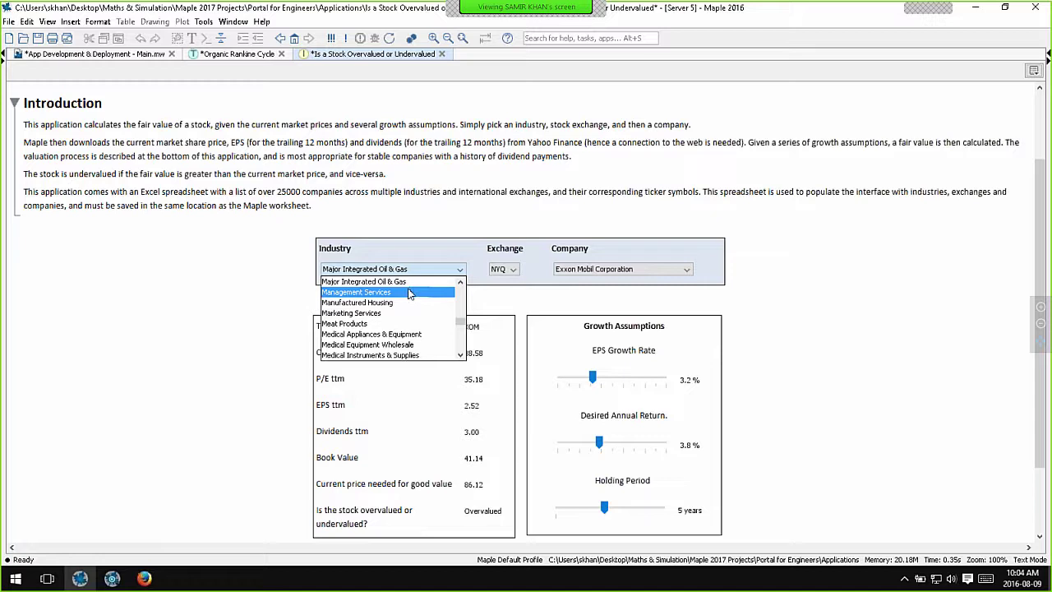
left_click(412, 314)
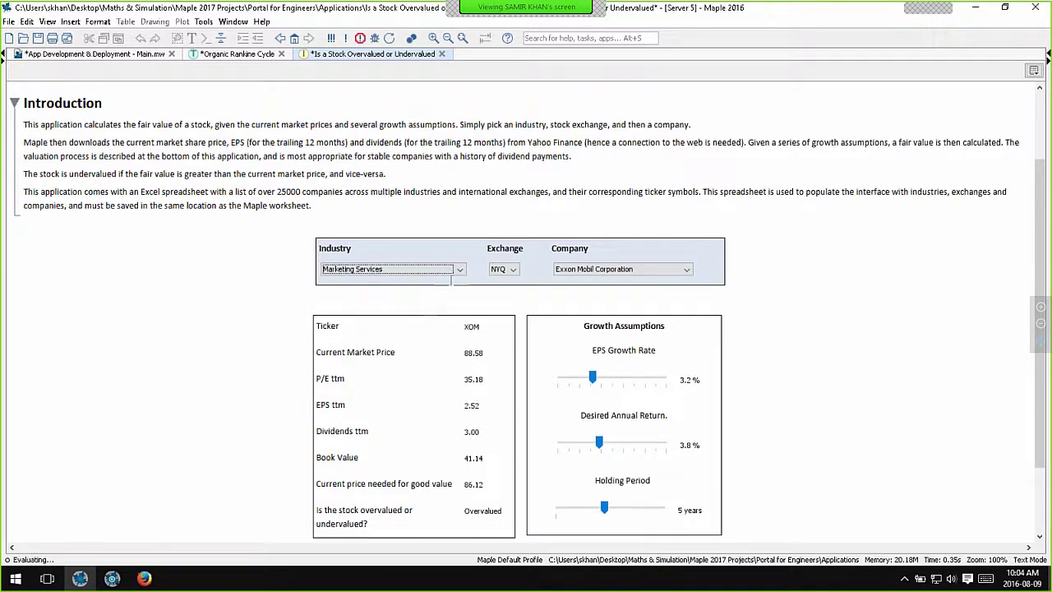
left_click(502, 269)
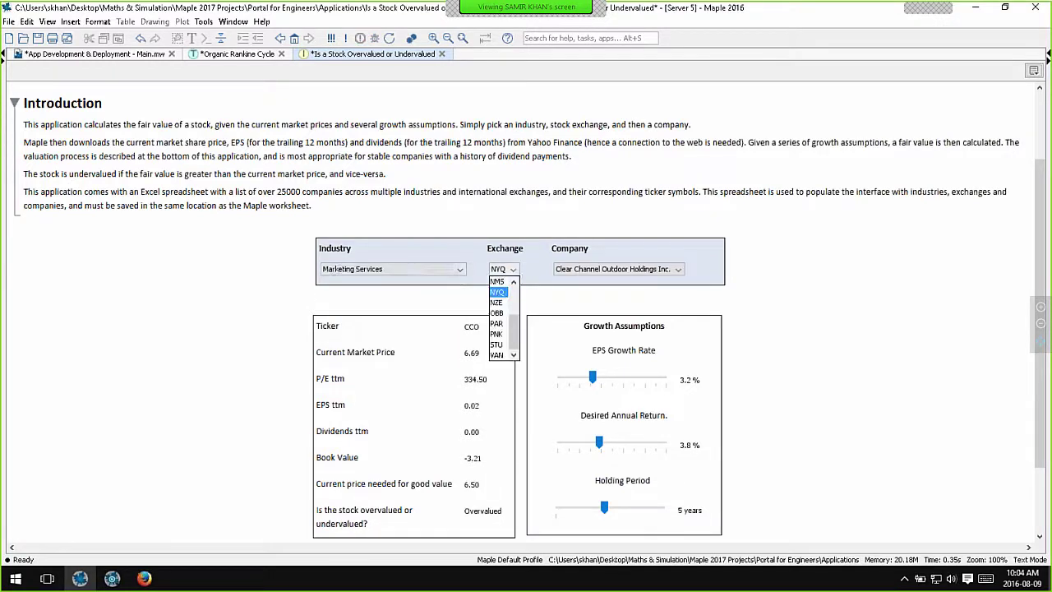
left_click(618, 269)
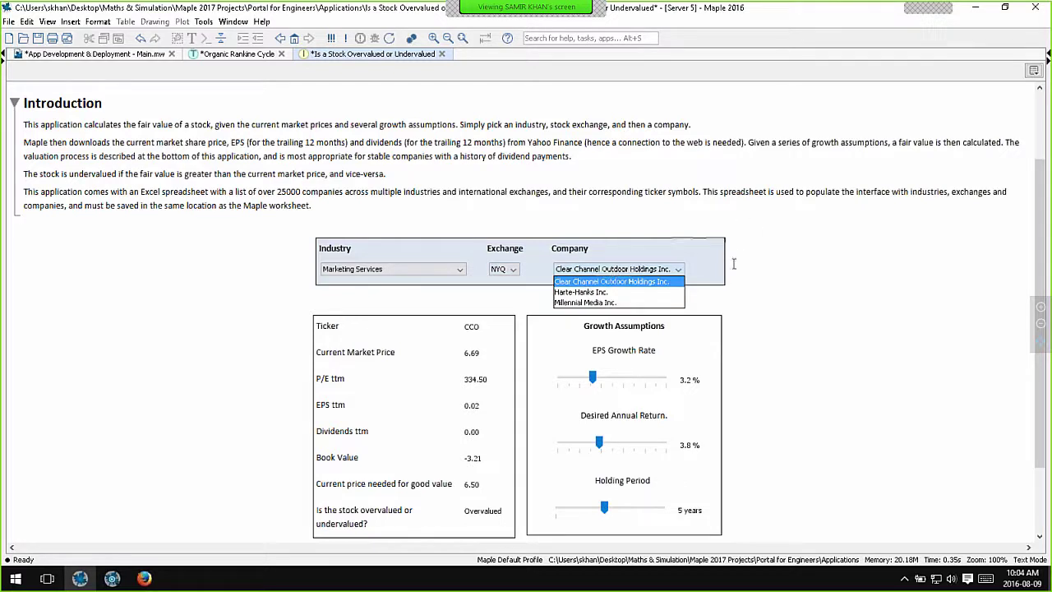
scroll(734, 263, "down", 1)
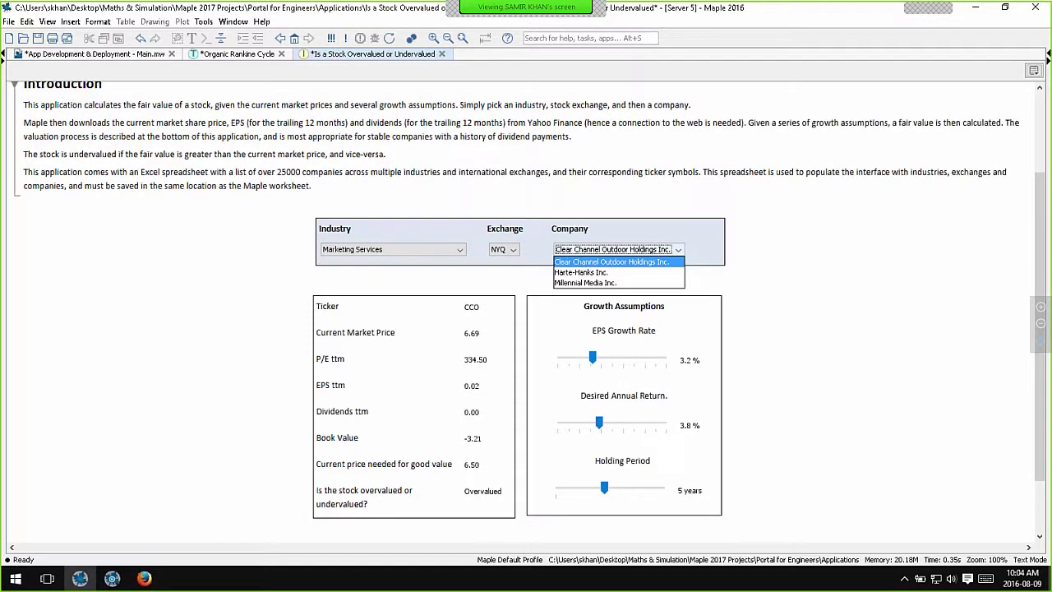
left_click(612, 261)
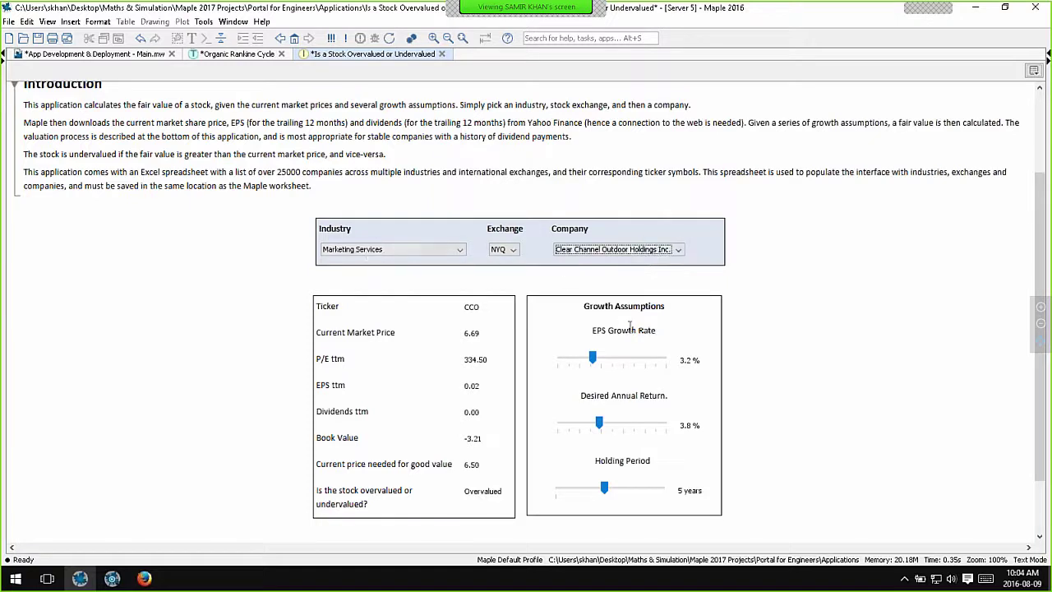
Step: Set EPS growth to 4.1% and desired return to 6.1%, and adjust the holding period
scroll(623, 352, "down", 1)
mouse_move(595, 344)
left_mouse_down()
mouse_move(624, 345)
mouse_move(603, 346)
left_mouse_up()
left_click_drag(603, 406, 625, 406)
mouse_move(608, 475)
left_mouse_down()
mouse_move(639, 470)
mouse_move(603, 469)
left_mouse_up()
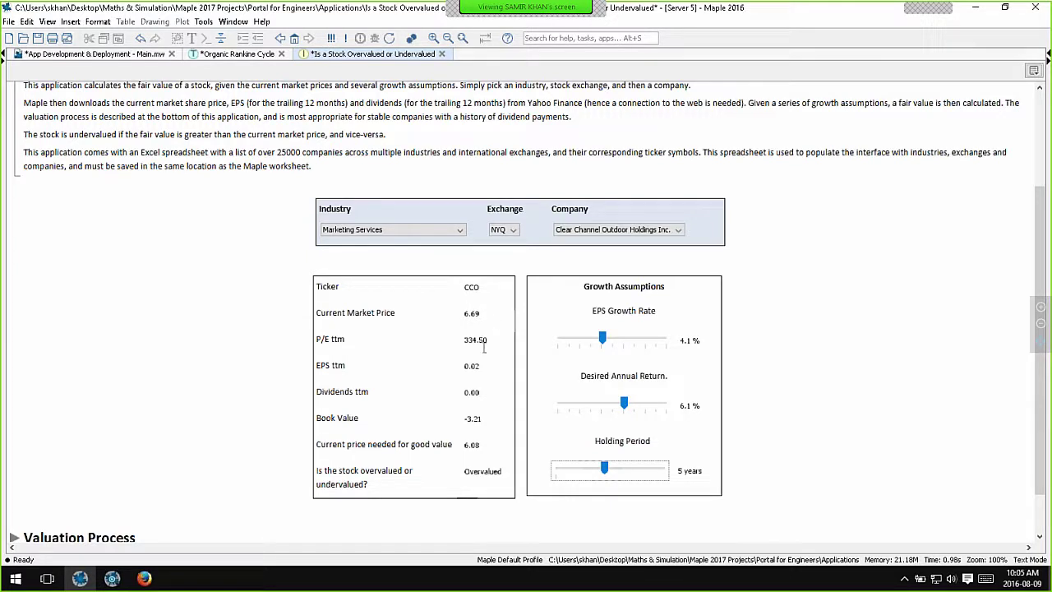
Step: Close the stock app without saving and open the Interactive Psychrometric Chart app
left_click(445, 55)
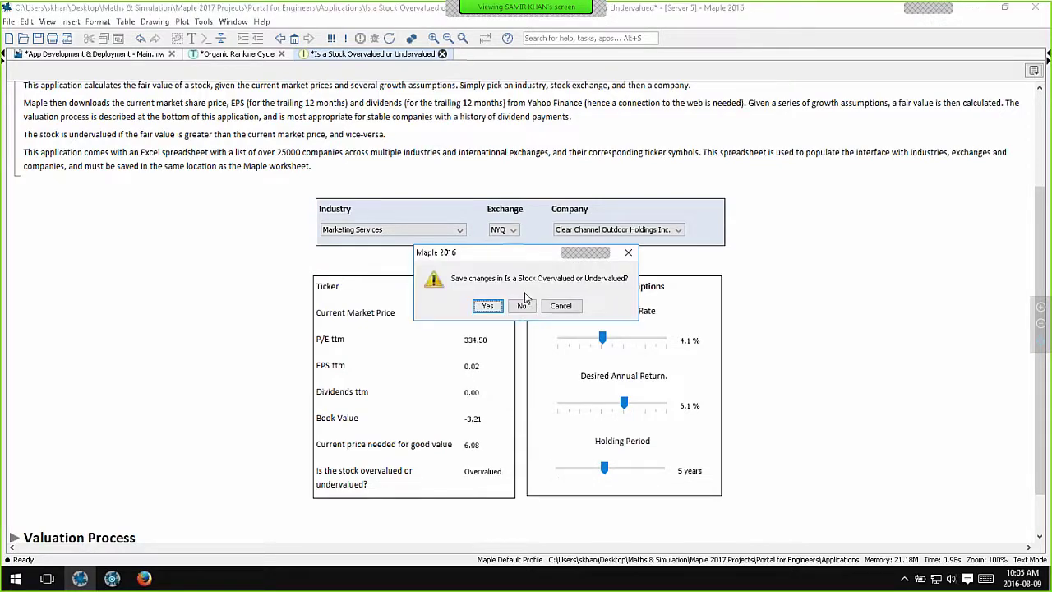
left_click(519, 304)
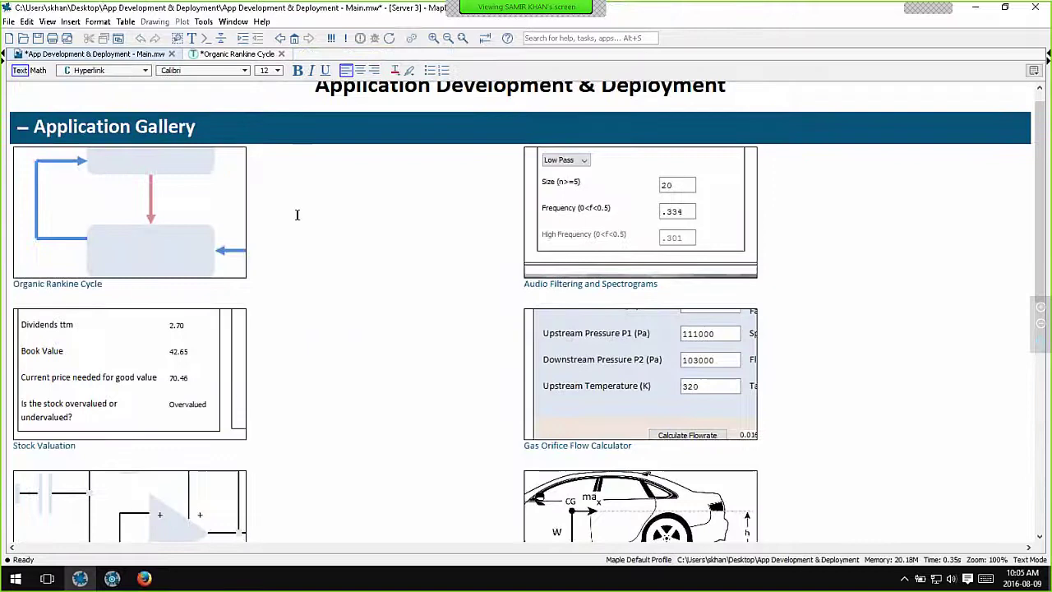
scroll(309, 242, "down", 5)
scroll(313, 251, "down", 2)
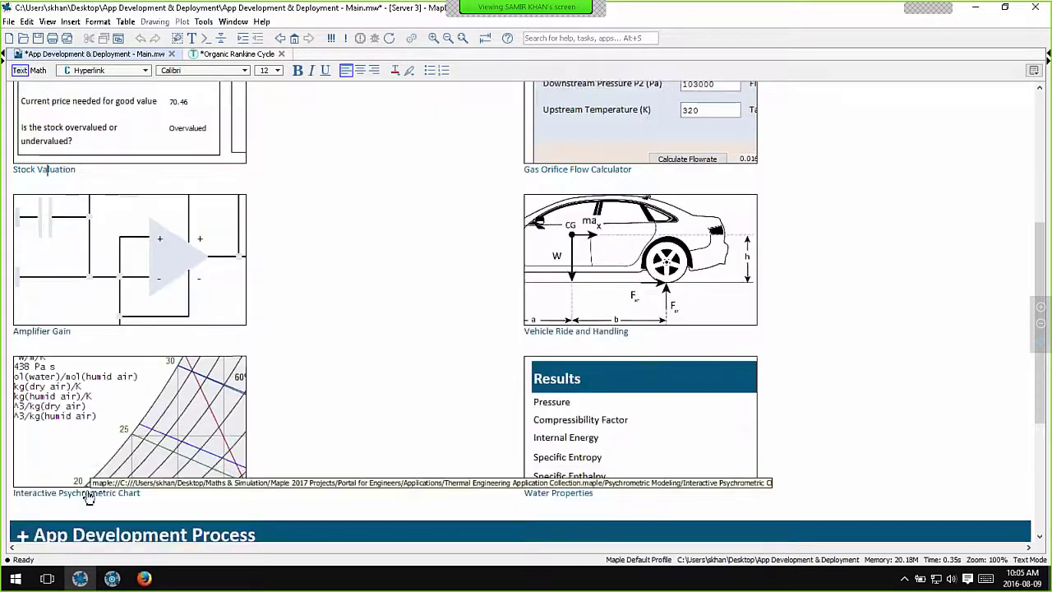
left_click(85, 493)
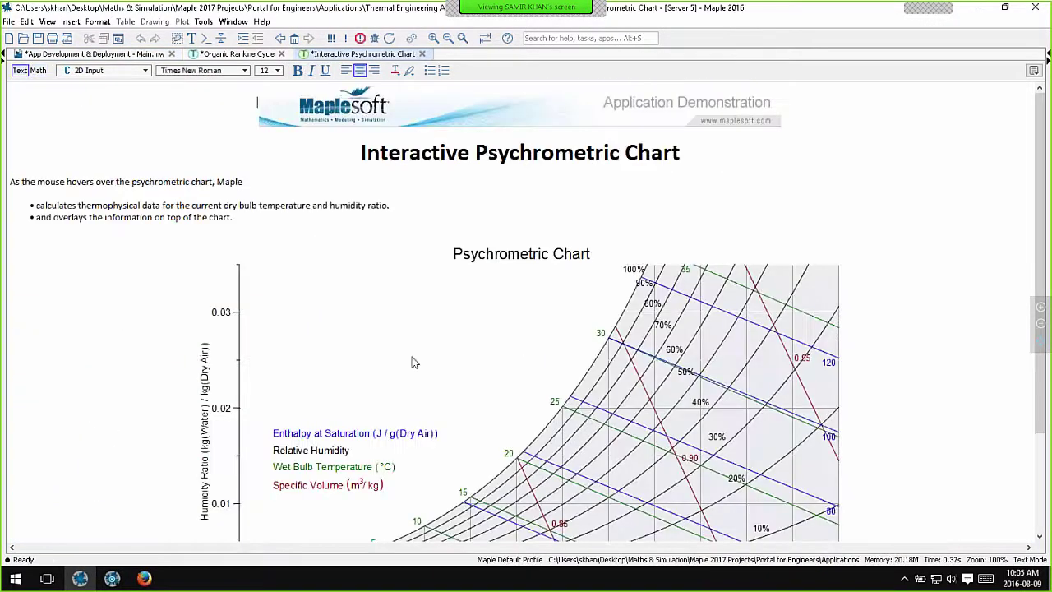
scroll(414, 359, "down", 1)
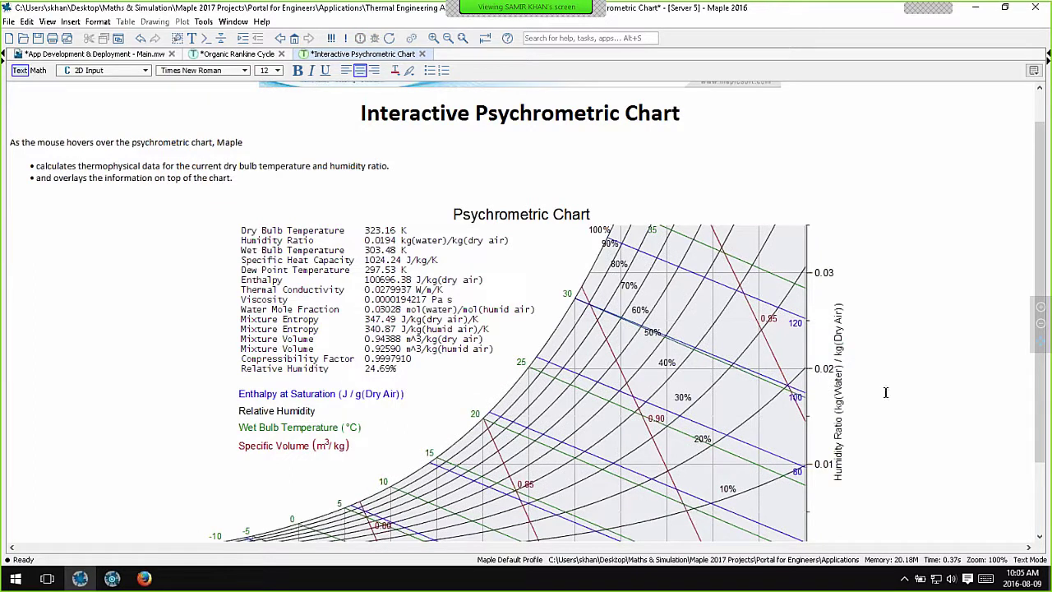
scroll(886, 392, "down", 2)
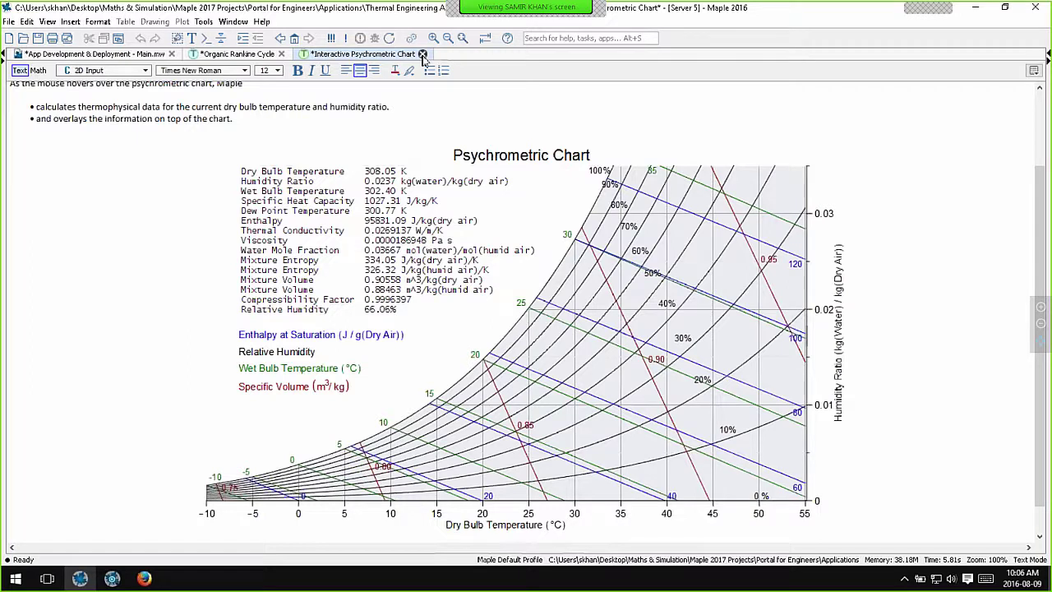
Step: Close the psychrometric chart without saving and switch to the Amplifier Gain app in Maple Player
left_click(422, 54)
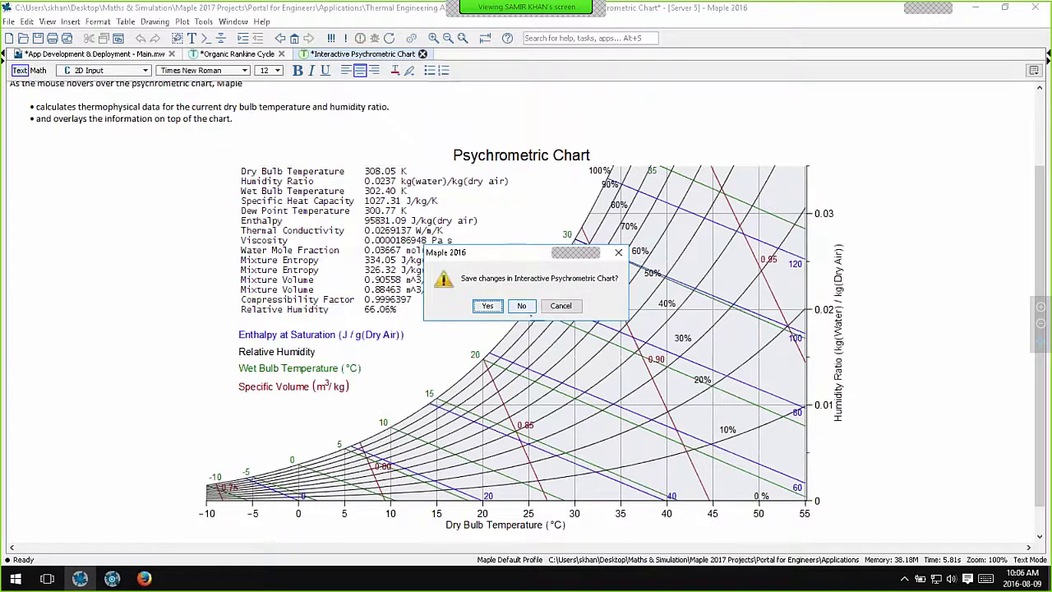
left_click(522, 305)
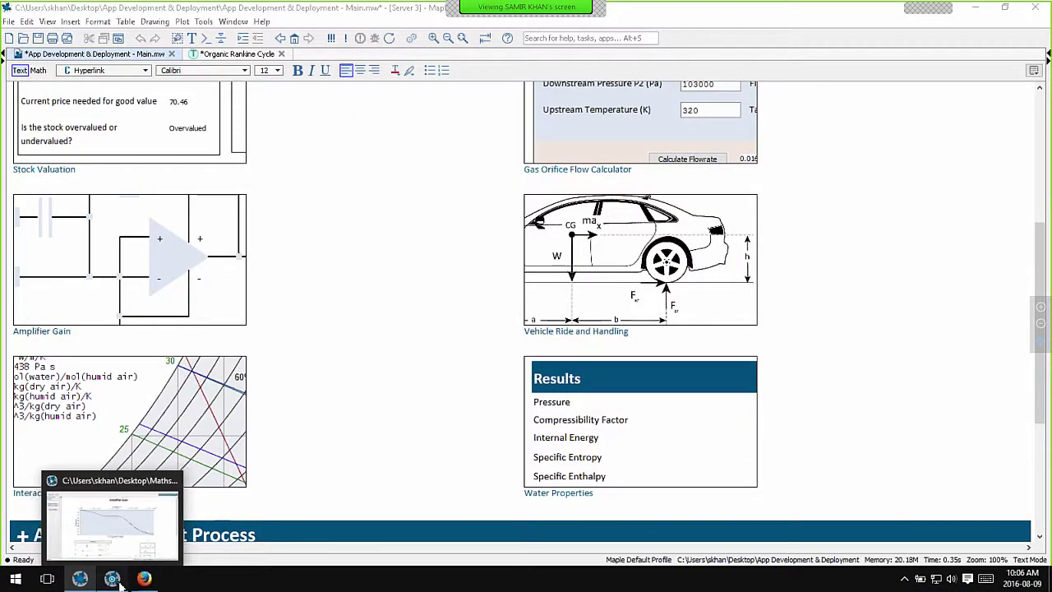
left_click(113, 578)
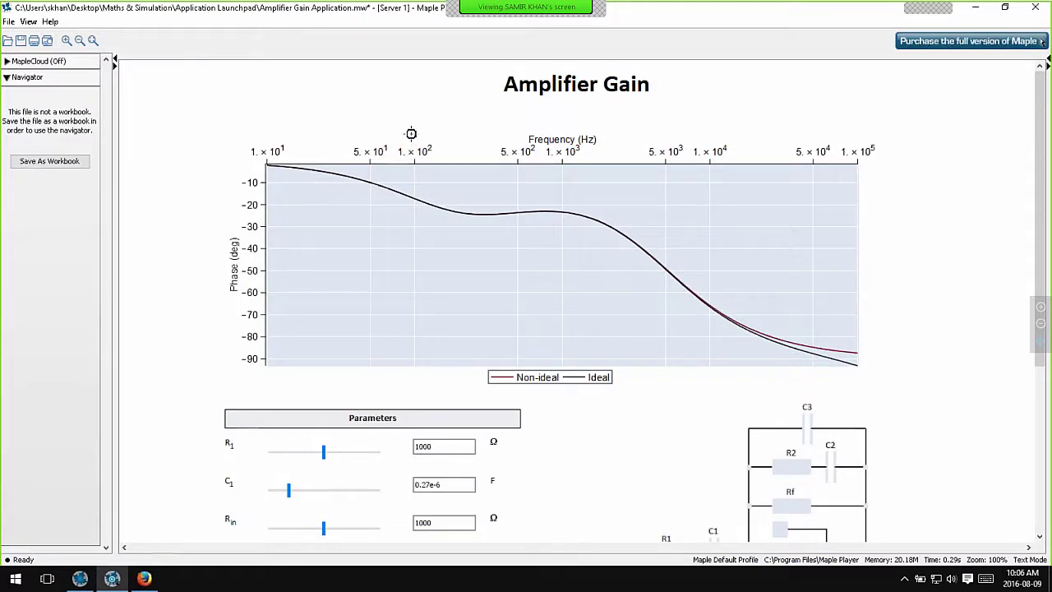
scroll(527, 378, "down", 1)
scroll(496, 424, "down", 1)
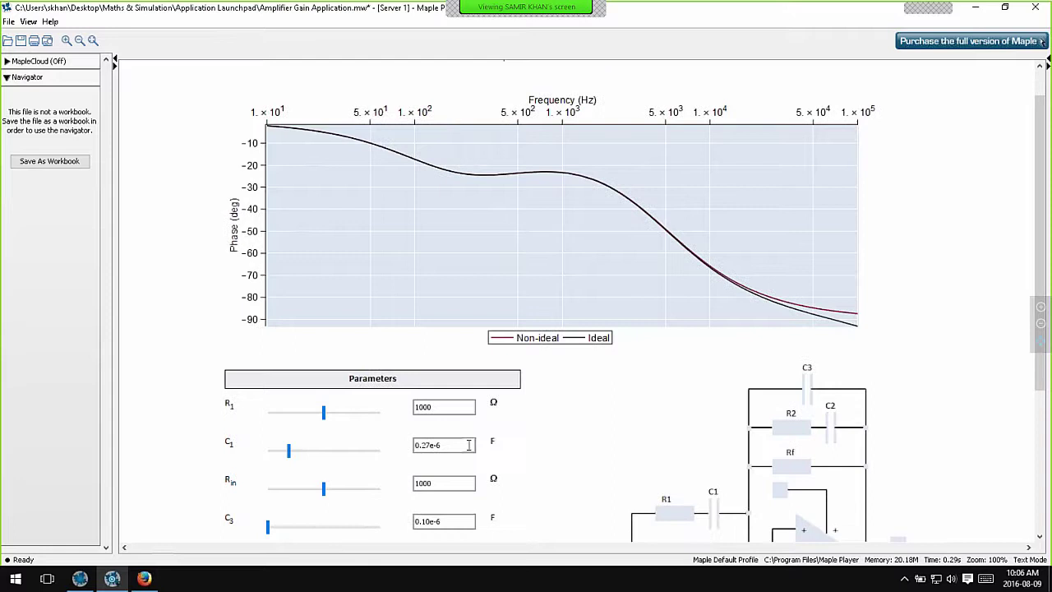
Step: Move the R1 slider down to about 888 Ω, then up to 1382 Ω
left_click(324, 413)
left_click_drag(324, 413, 301, 412)
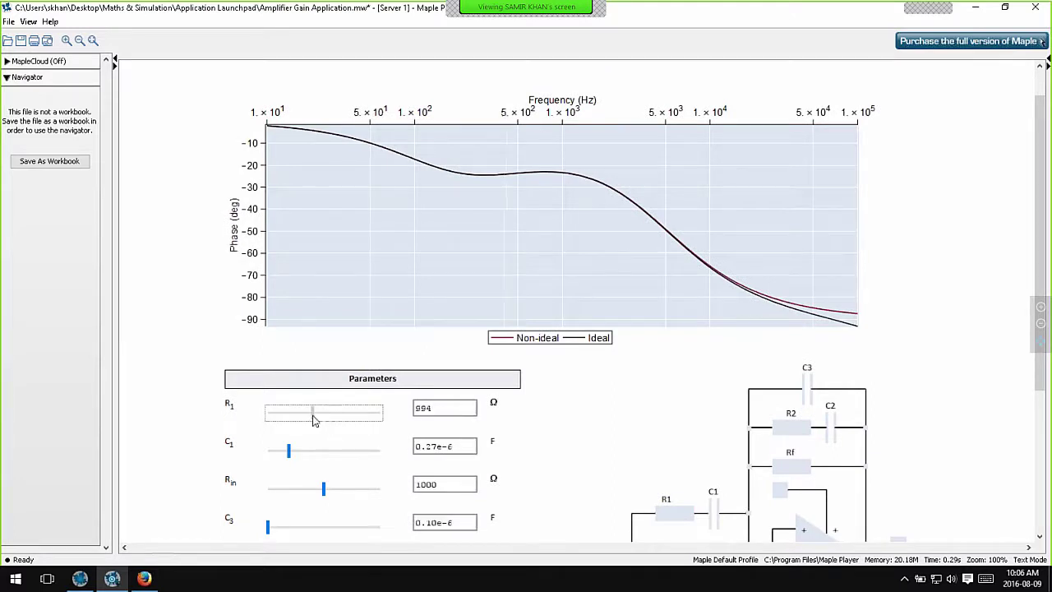
left_click_drag(308, 452, 366, 454)
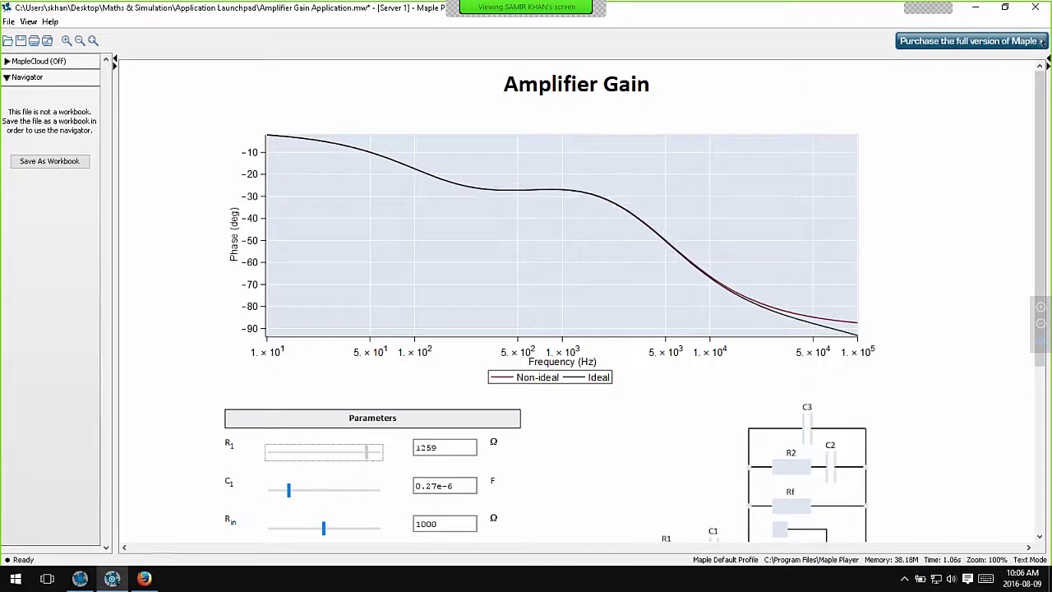
scroll(872, 403, "down", 3)
scroll(852, 409, "up", 3)
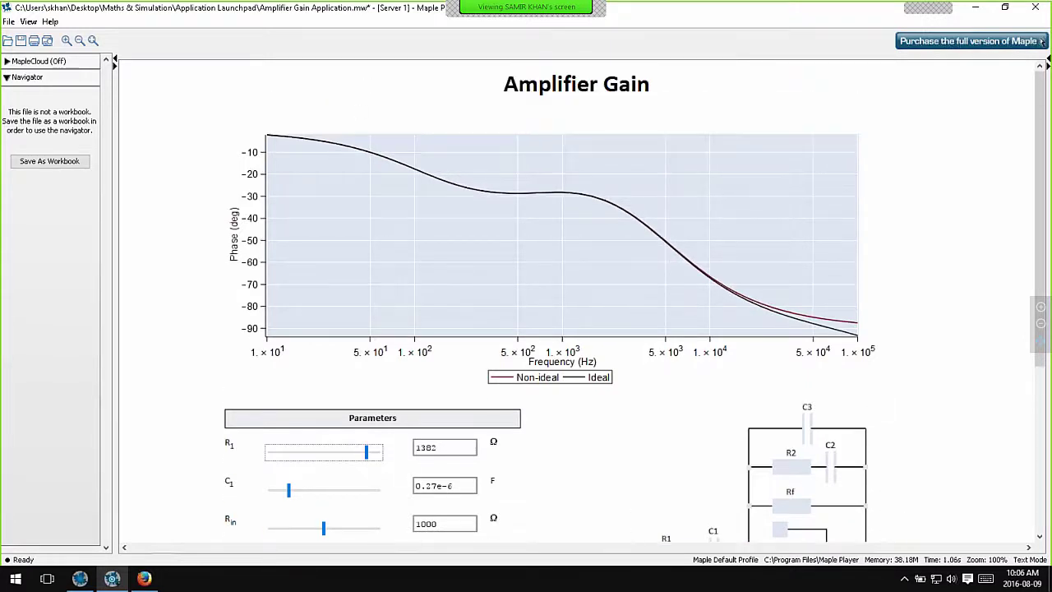
mouse_move(156, 582)
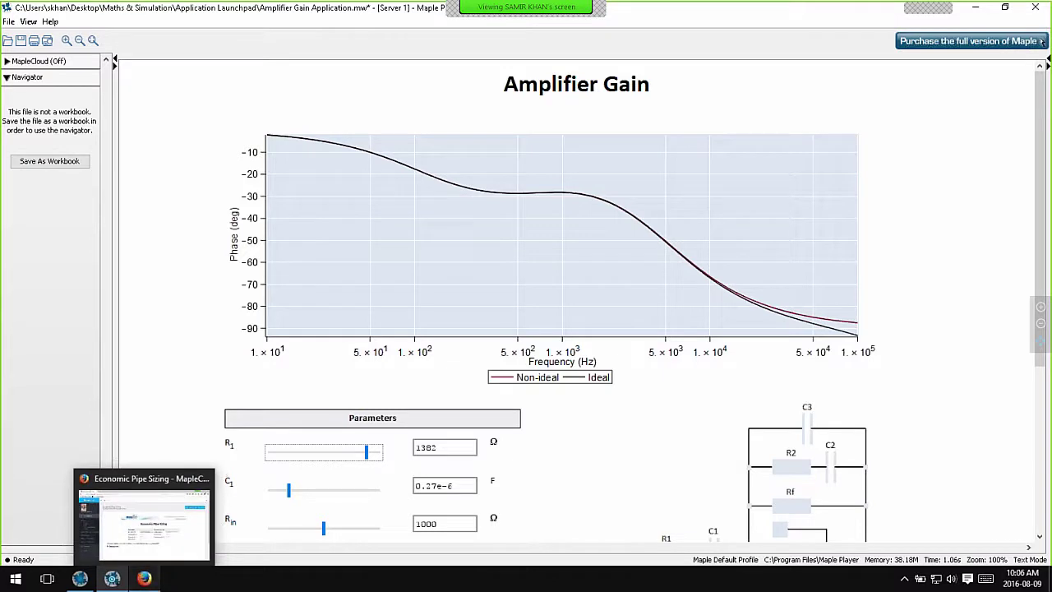
Step: In MapleCloud's pipe sizing app, choose Stainless Steel (1998), set viscosity 2, and email the results
left_click(153, 582)
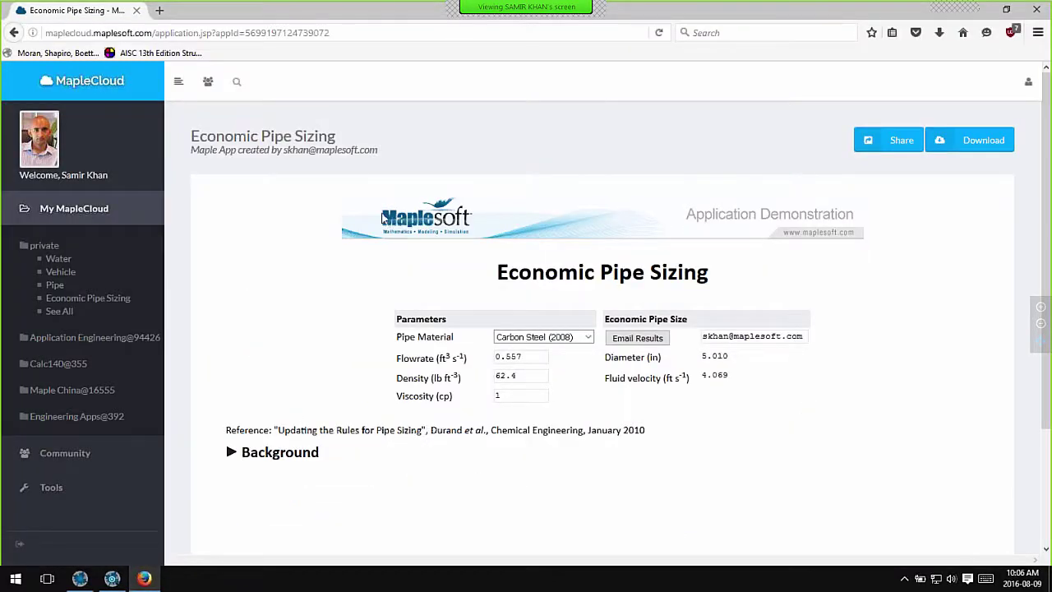
scroll(569, 338, "down", 2)
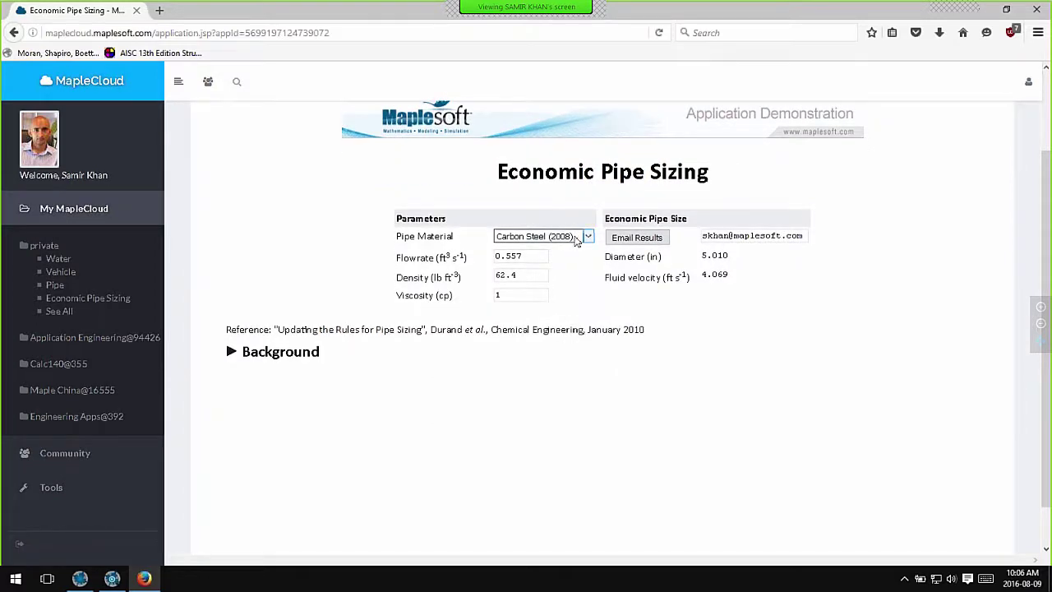
left_click(580, 237)
left_click(556, 260)
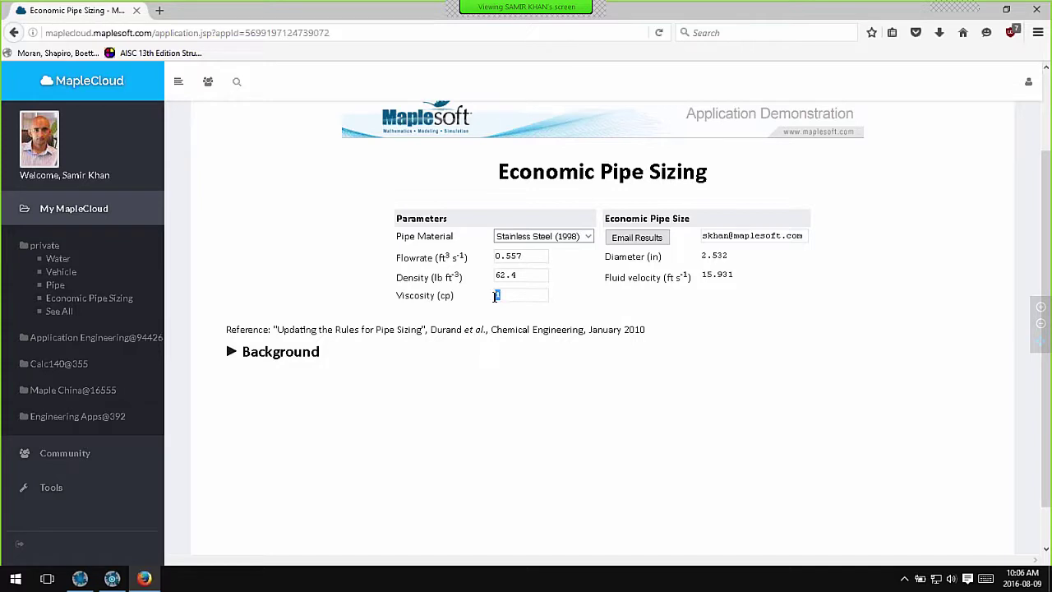
type("2")
key("Return")
left_click(643, 238)
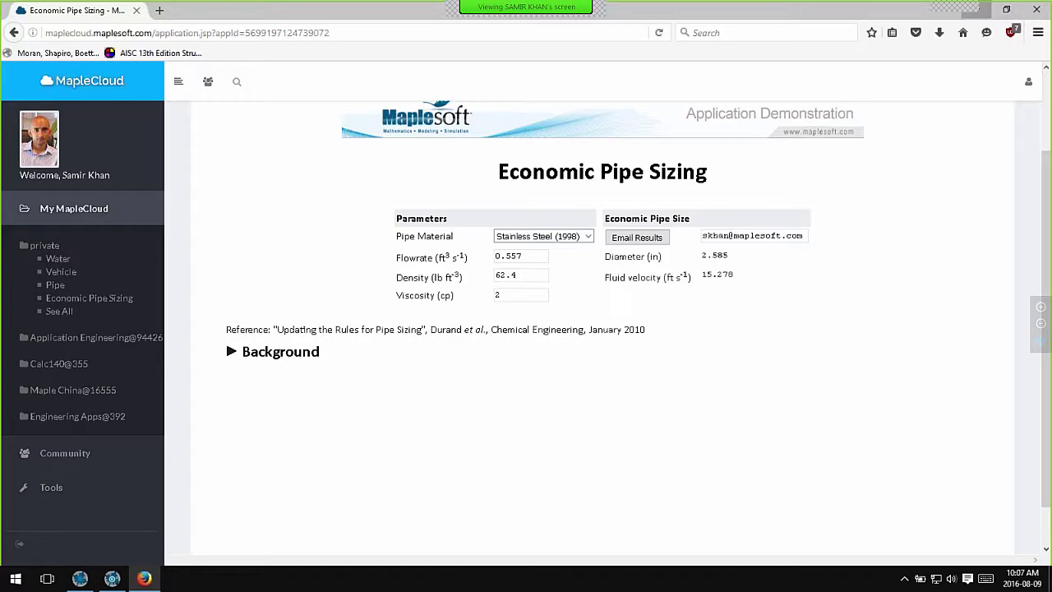
Step: Back in Maple, collapse Application Gallery and expand Components to show the sample gauges, dials and buttons
left_click(976, 10)
left_click(976, 10)
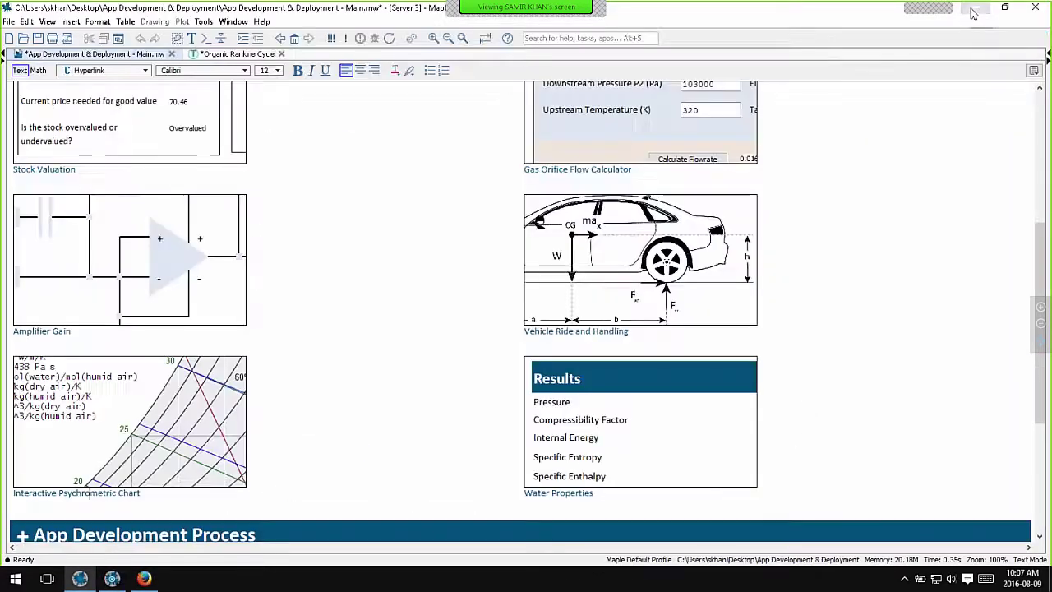
scroll(296, 358, "up", 3)
scroll(303, 359, "up", 5)
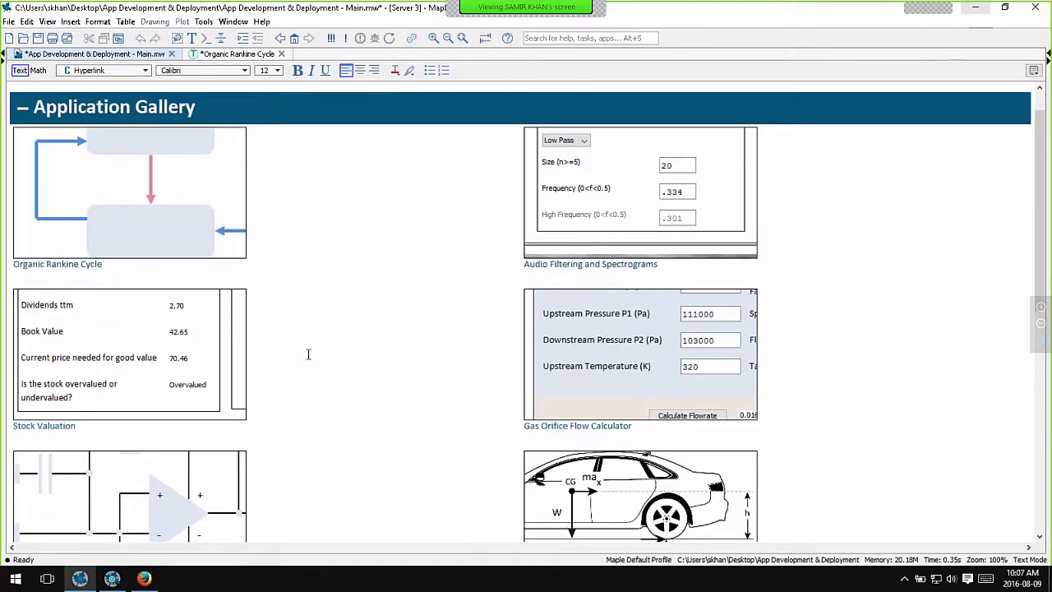
left_click(23, 148)
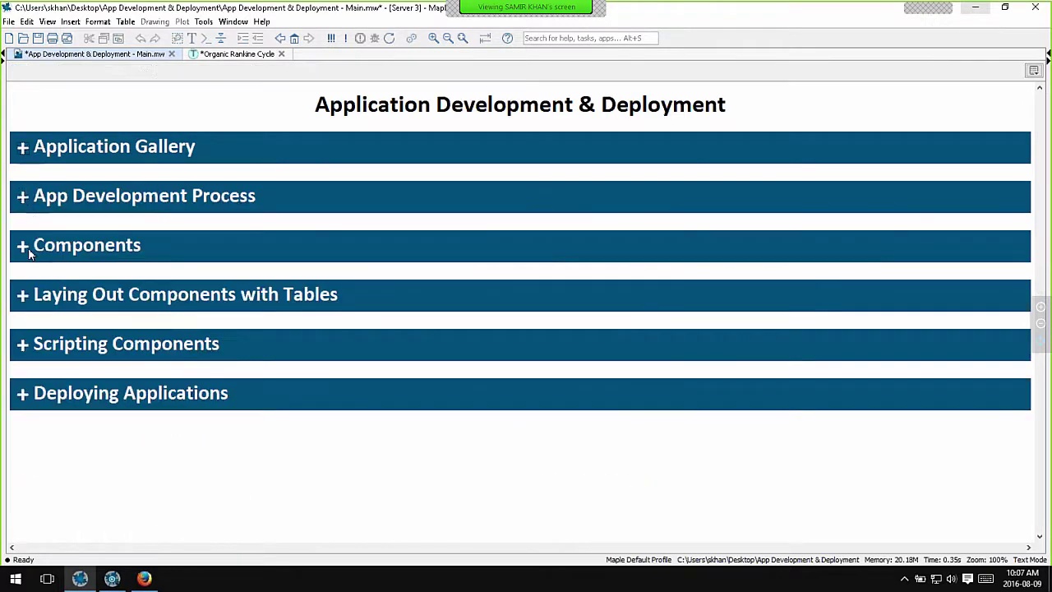
left_click(23, 245)
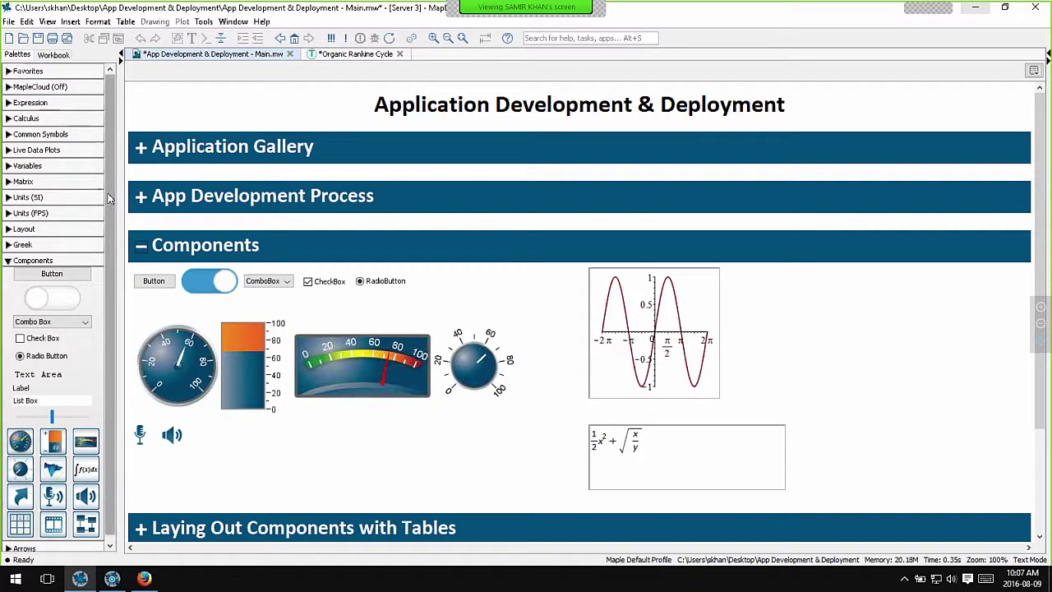
scroll(439, 320, "down", 1)
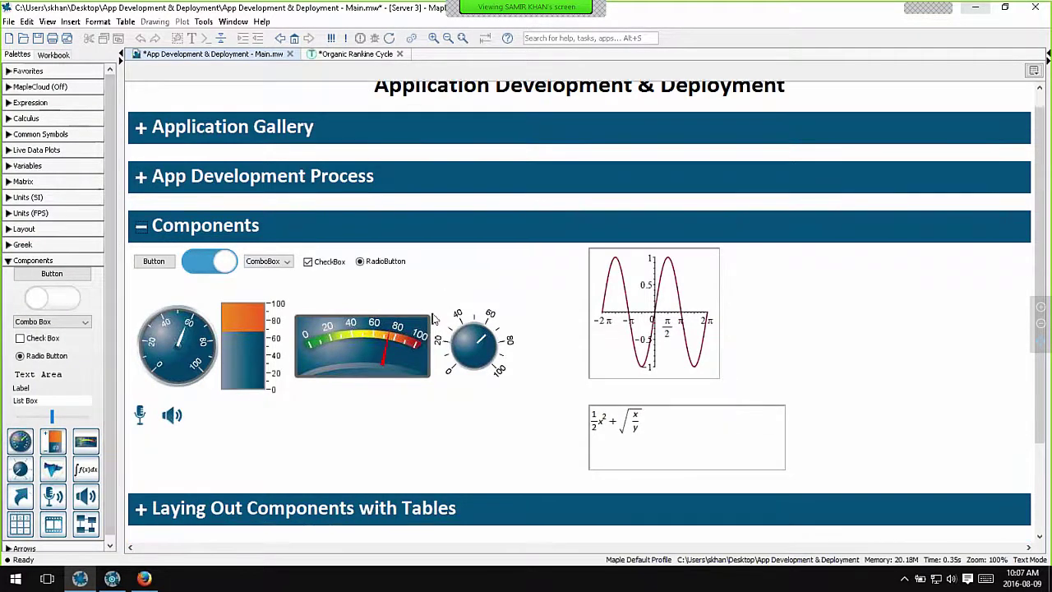
scroll(435, 318, "down", 1)
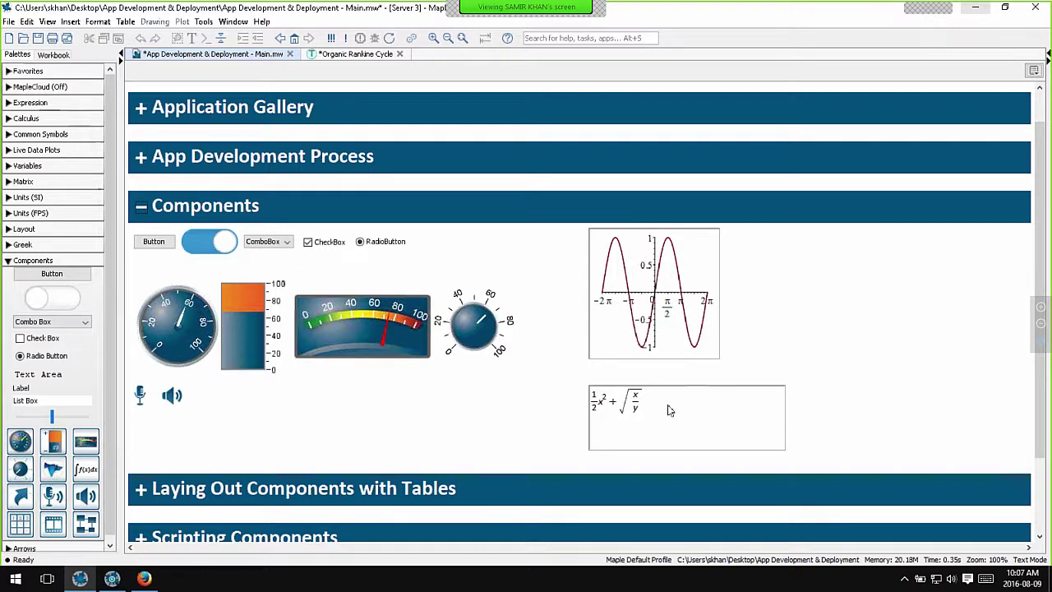
Step: Append + 2.3/x^2 to the sample math expression, then insert a slider after the speaker
left_click(629, 403)
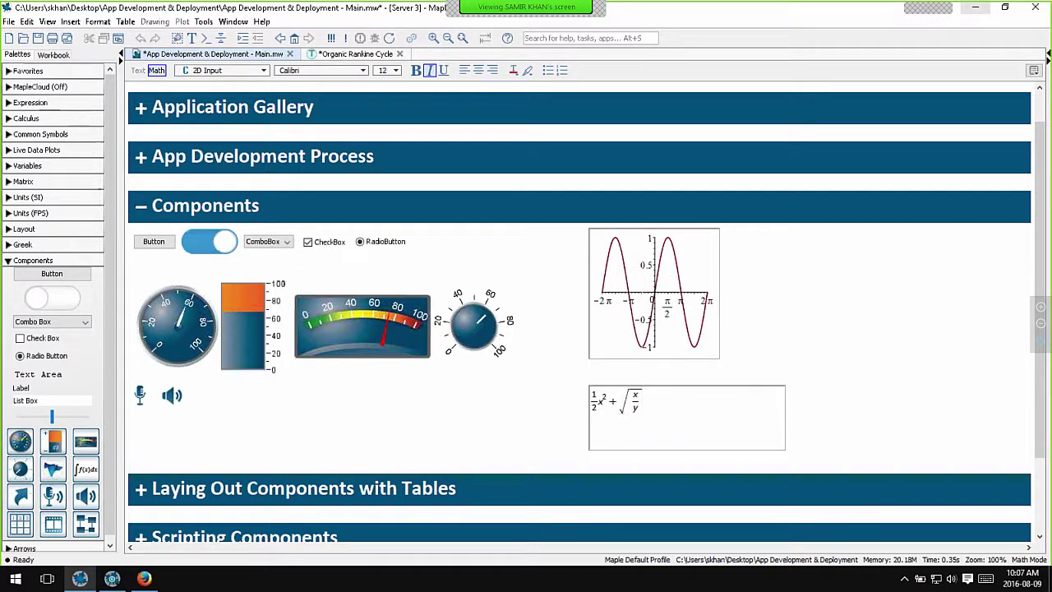
type("2.3/x^2")
scroll(263, 391, "down", 1)
scroll(47, 309, "down", 1)
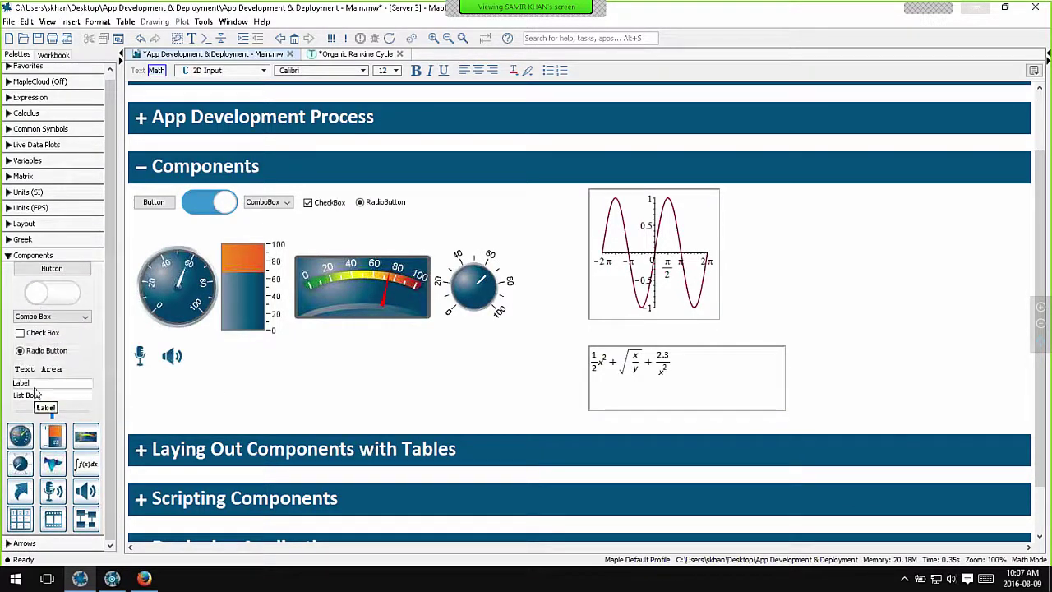
left_click(279, 361)
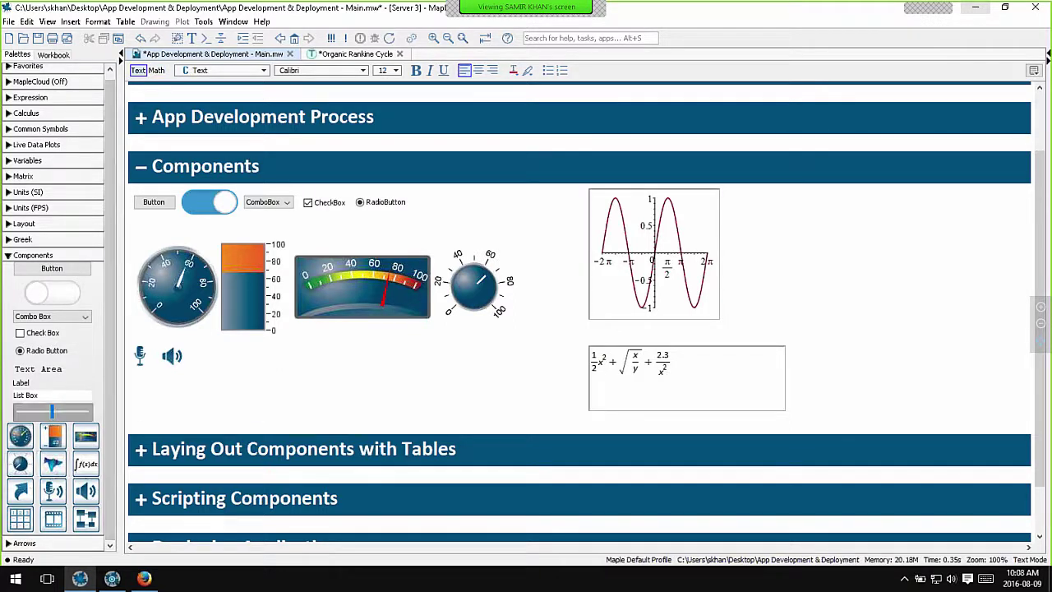
left_click(33, 411)
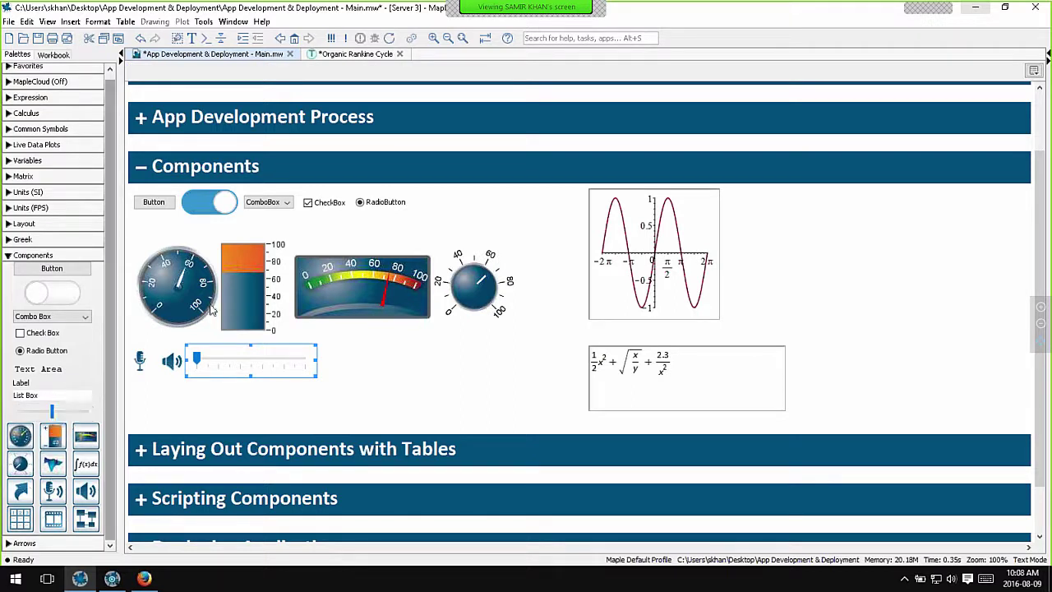
right_click(250, 362)
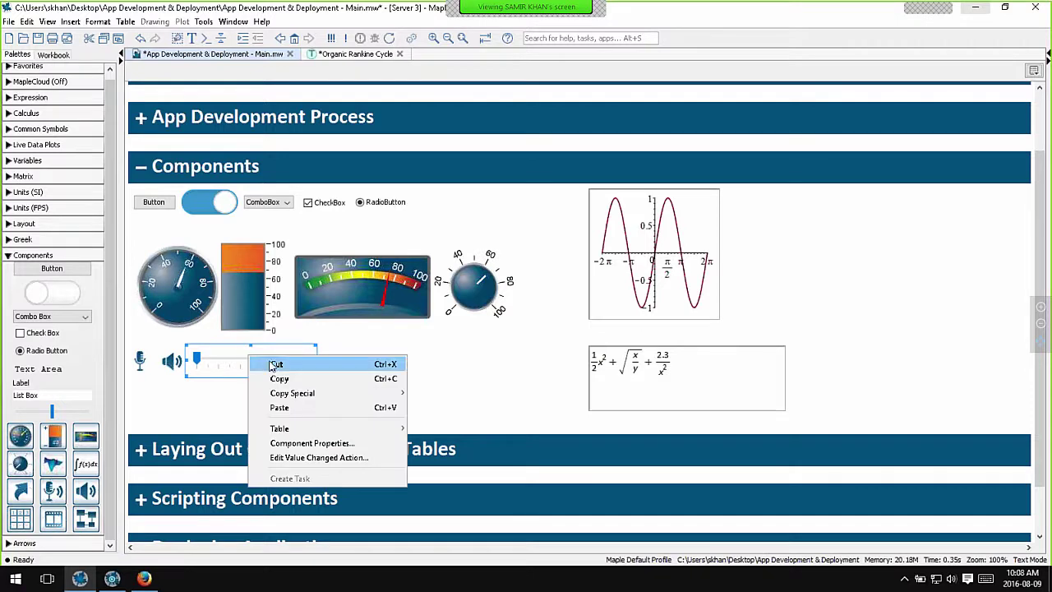
left_click(331, 445)
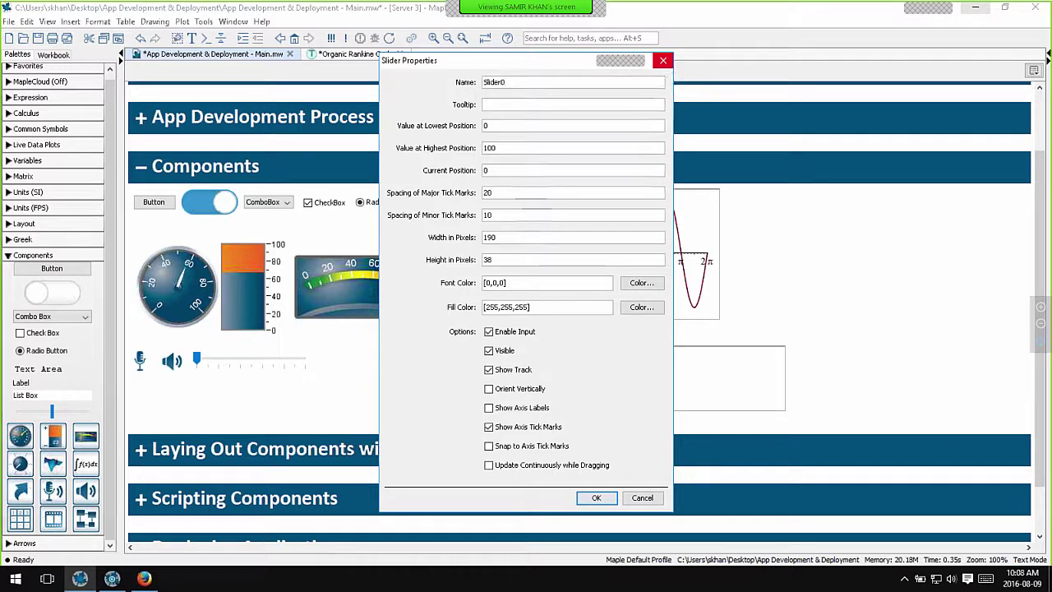
key("Return")
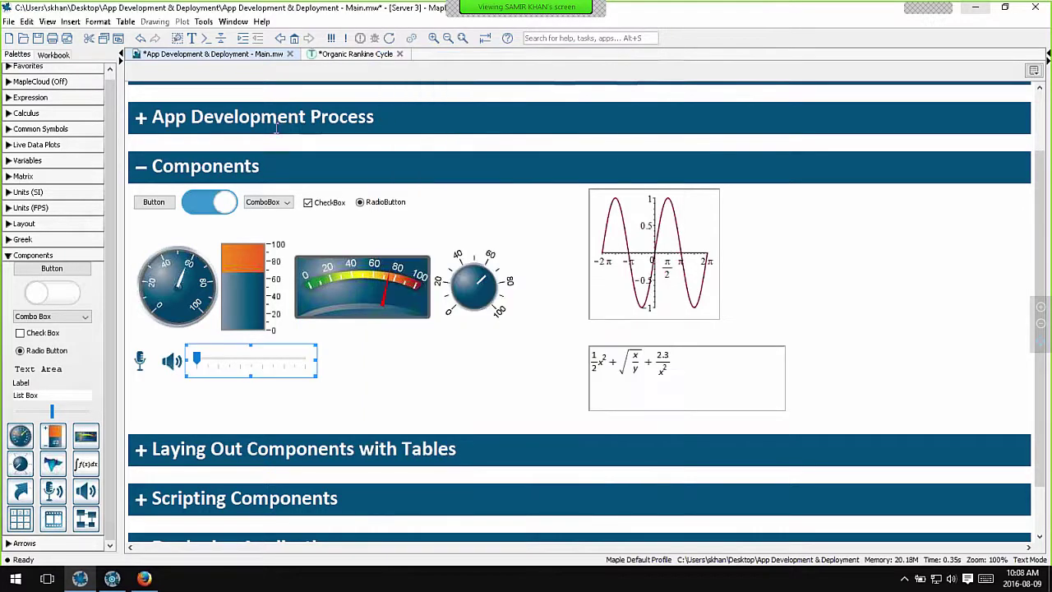
Step: Collapse Components and expand Laying Out Components with Tables to reveal the pipe-sizing table
left_click(141, 169)
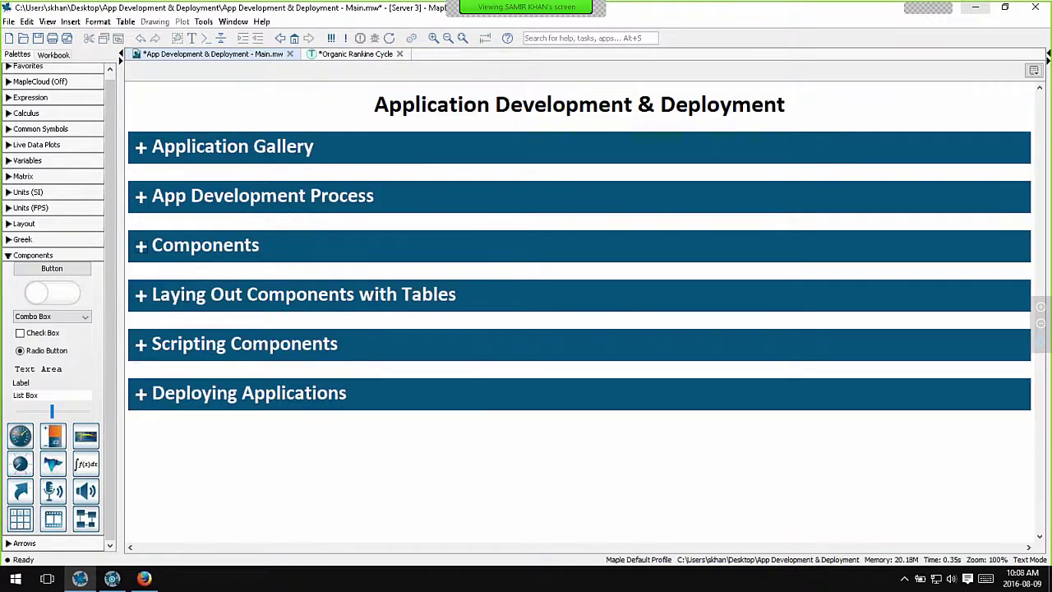
left_click(141, 296)
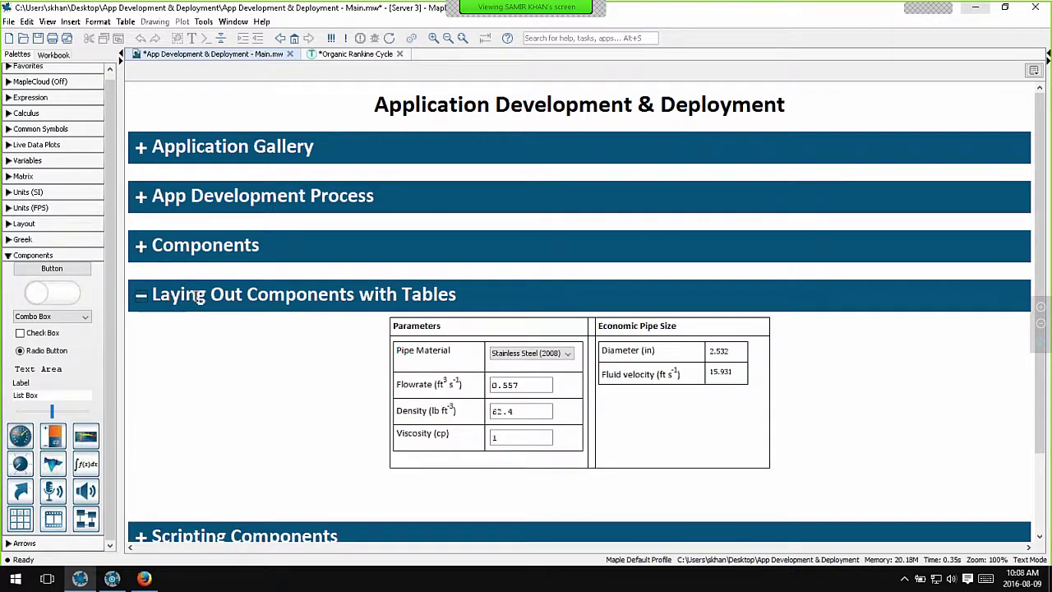
scroll(194, 303, "down", 1)
scroll(194, 303, "down", 2)
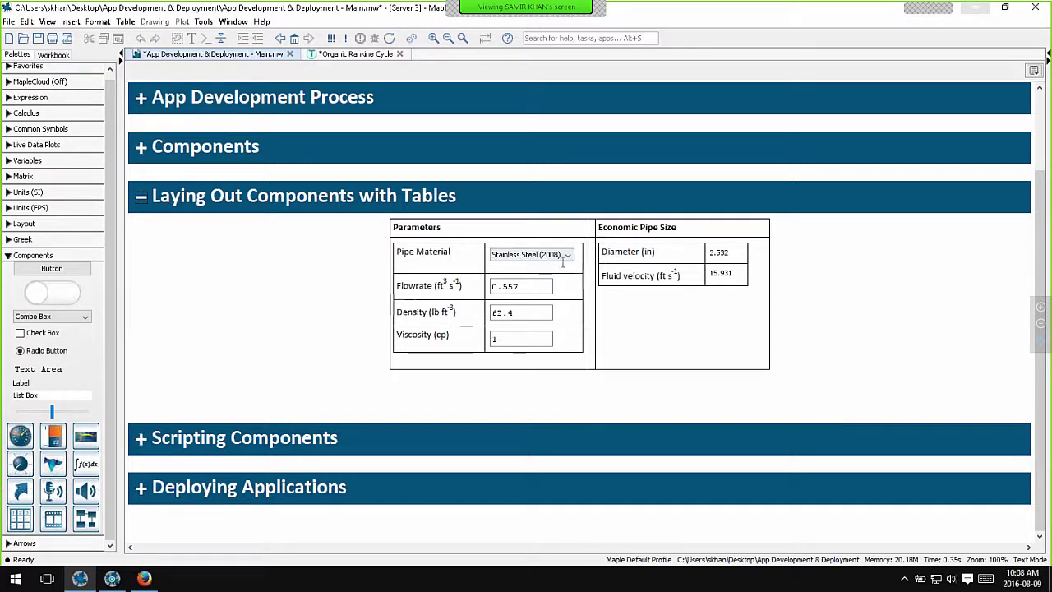
Step: Insert a new 3-row, 2-column table below the pipe-size table
left_click(430, 393)
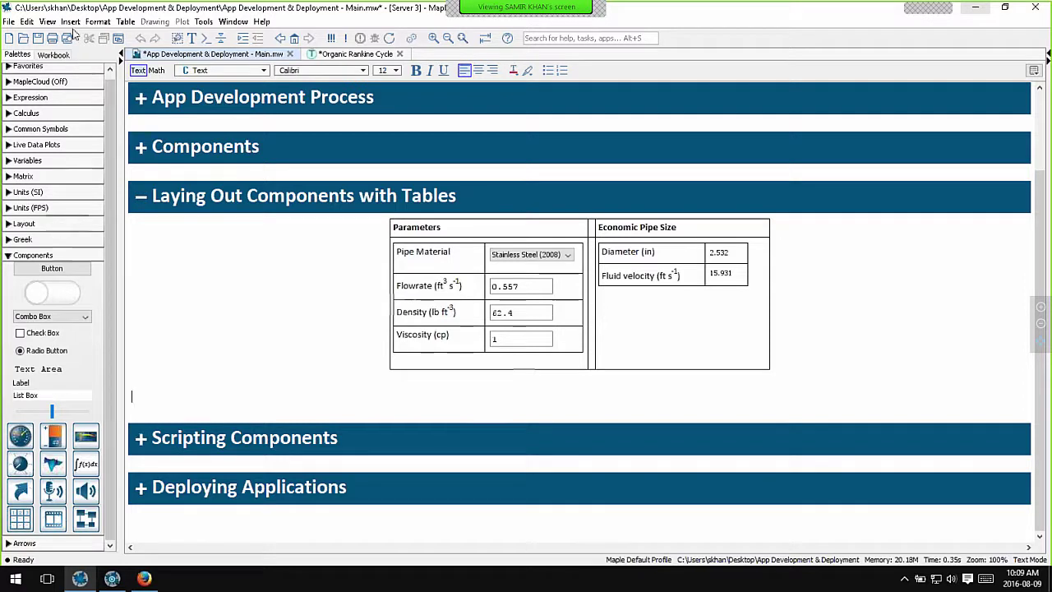
left_click(70, 22)
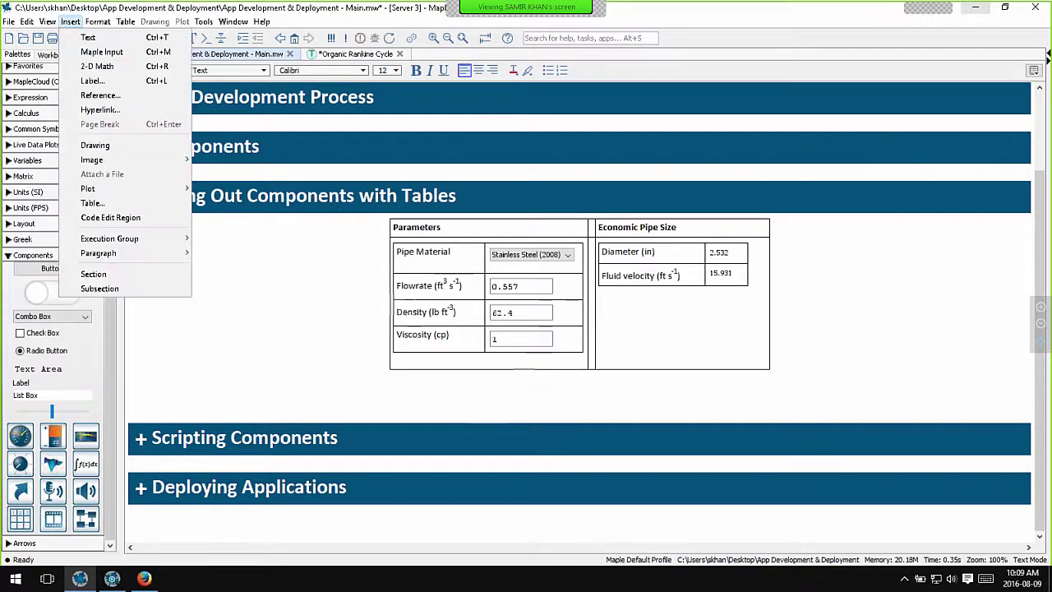
left_click(119, 203)
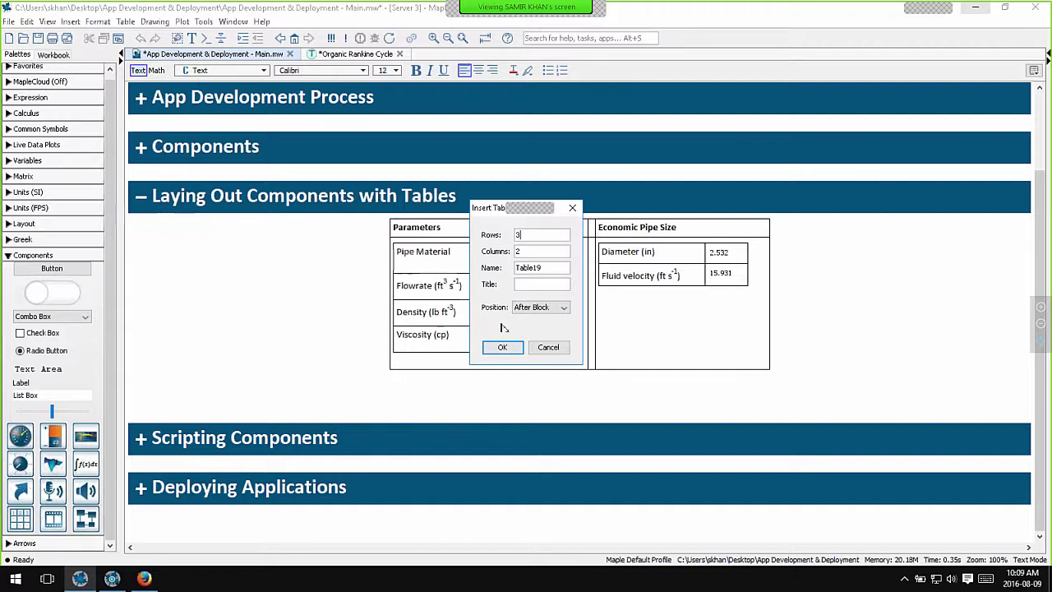
left_click(502, 347)
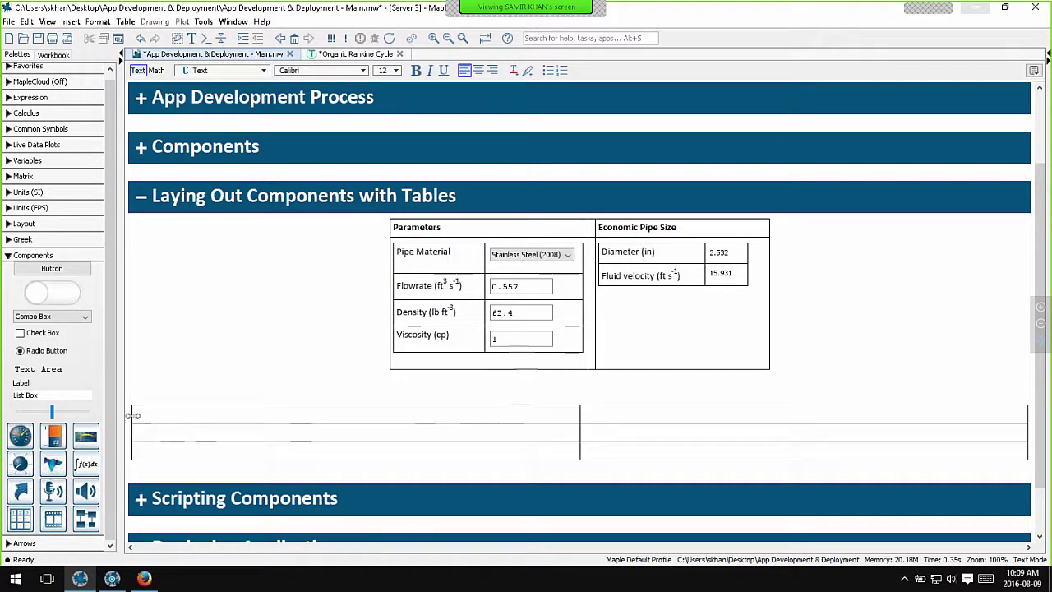
Step: Shade the new table's top-right cell grey
left_click(344, 414)
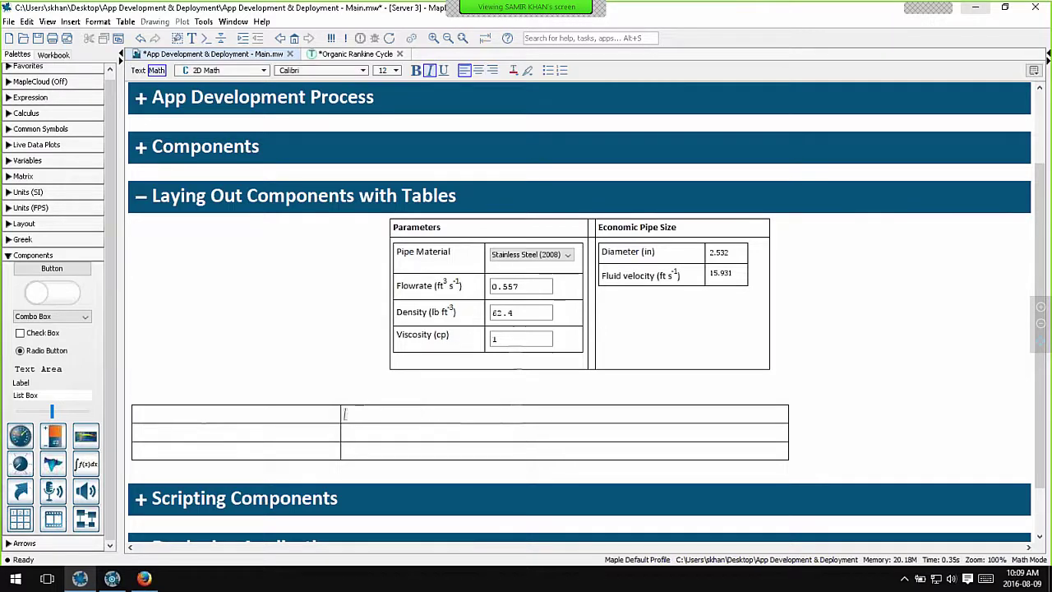
right_click(425, 417)
mouse_move(490, 526)
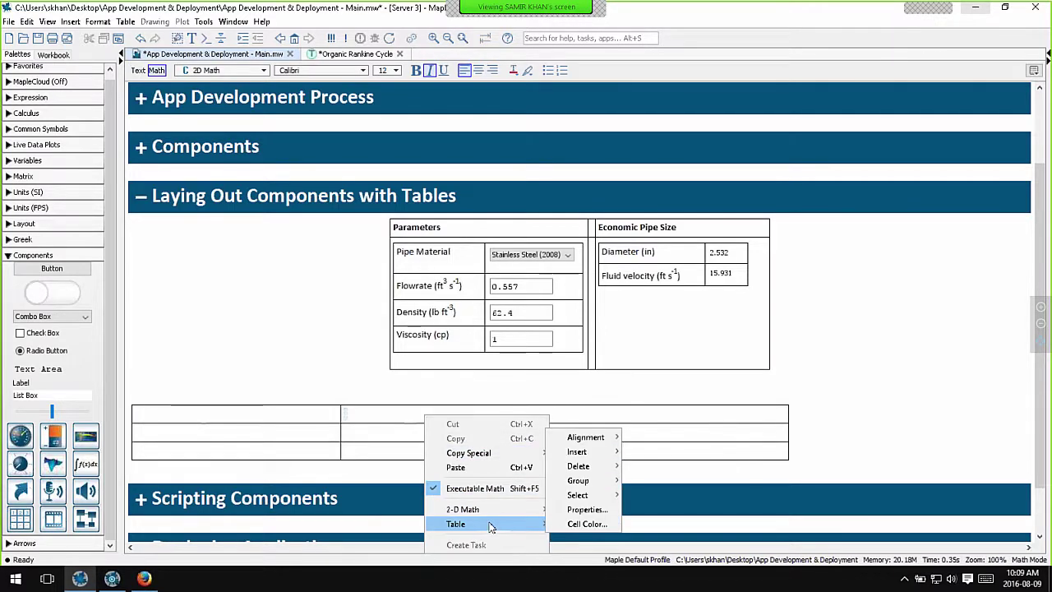
left_click(596, 529)
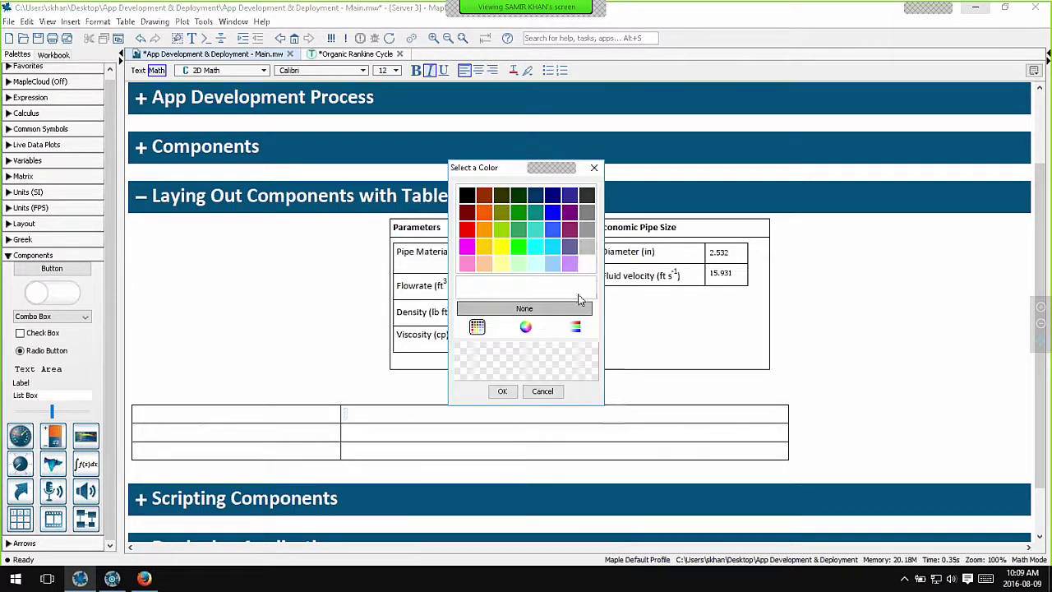
left_click(587, 229)
left_click(502, 392)
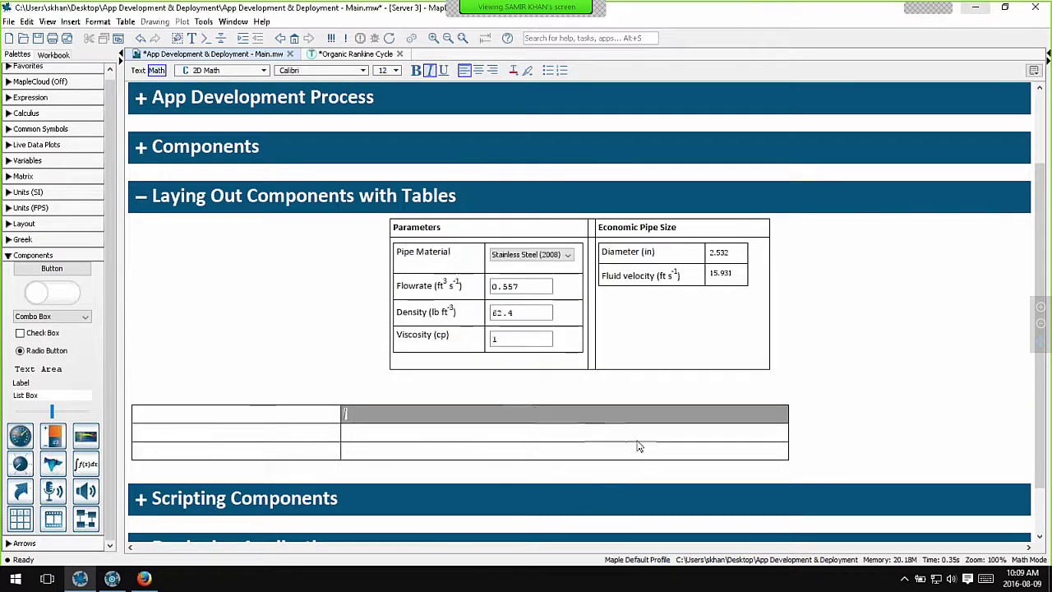
scroll(526, 432, "down", 1)
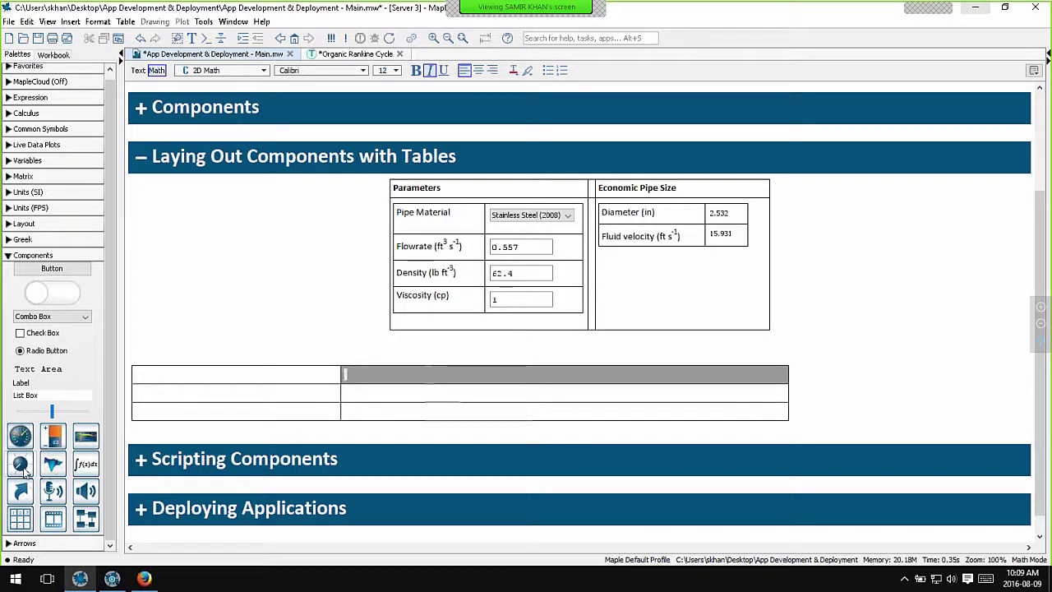
Step: Put a dial in the grey cell and a nested 3x2 table in the cell beneath it
left_click(24, 464)
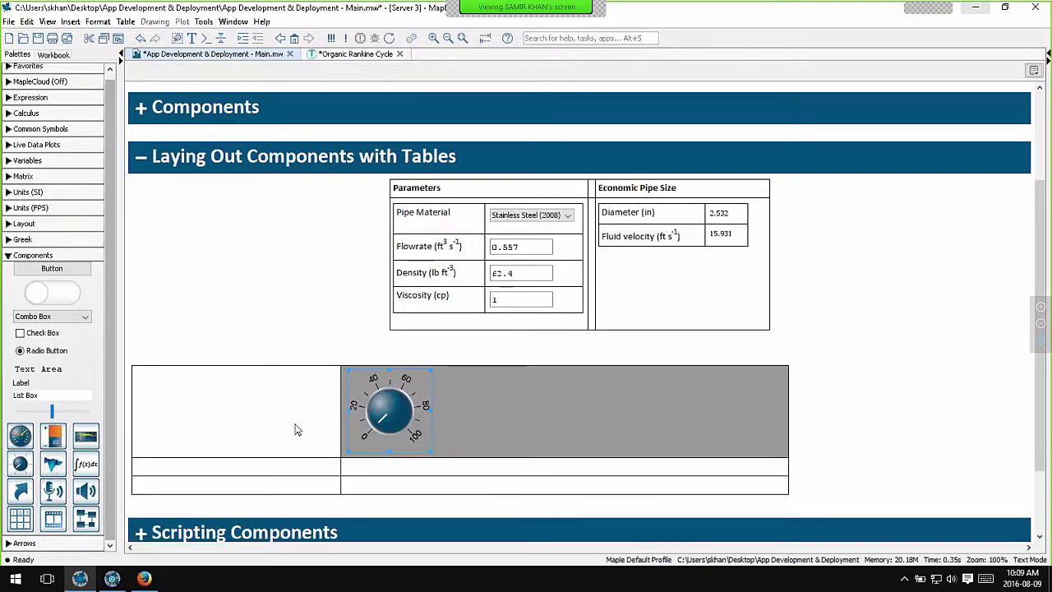
scroll(377, 422, "down", 3)
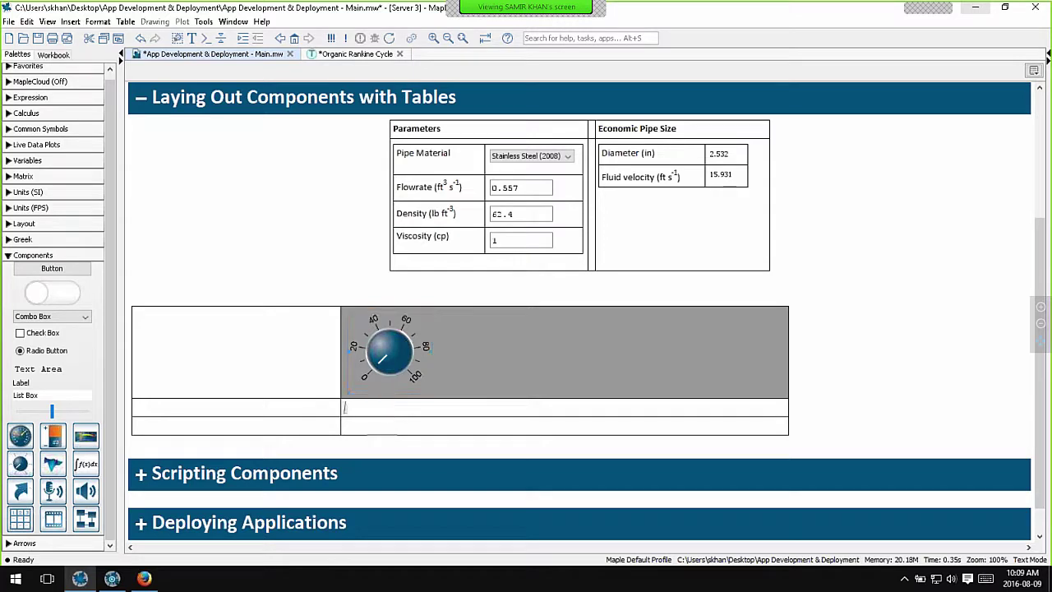
left_click(345, 408)
left_click(71, 21)
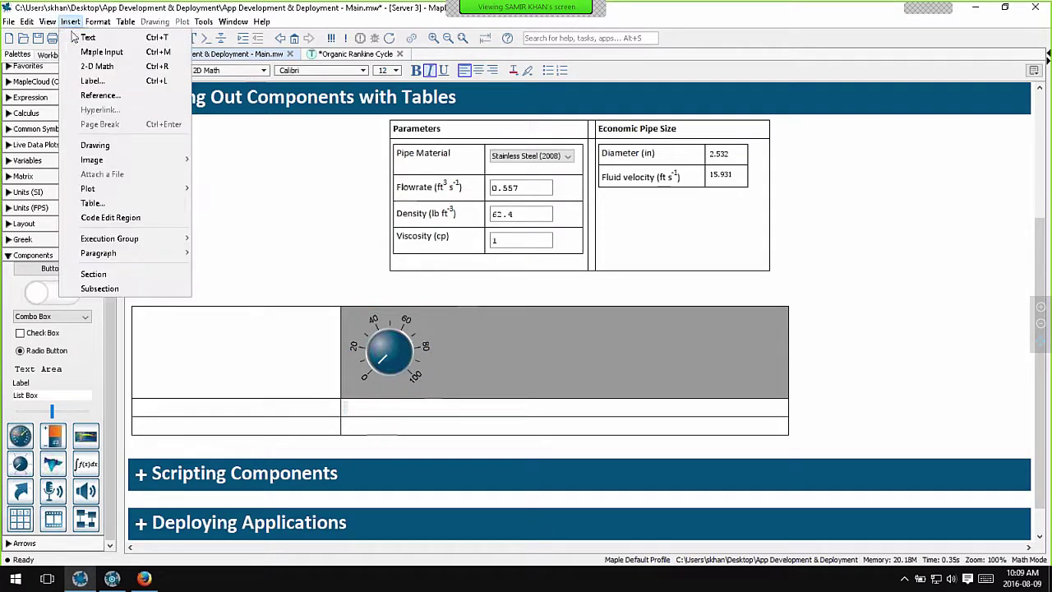
left_click(124, 204)
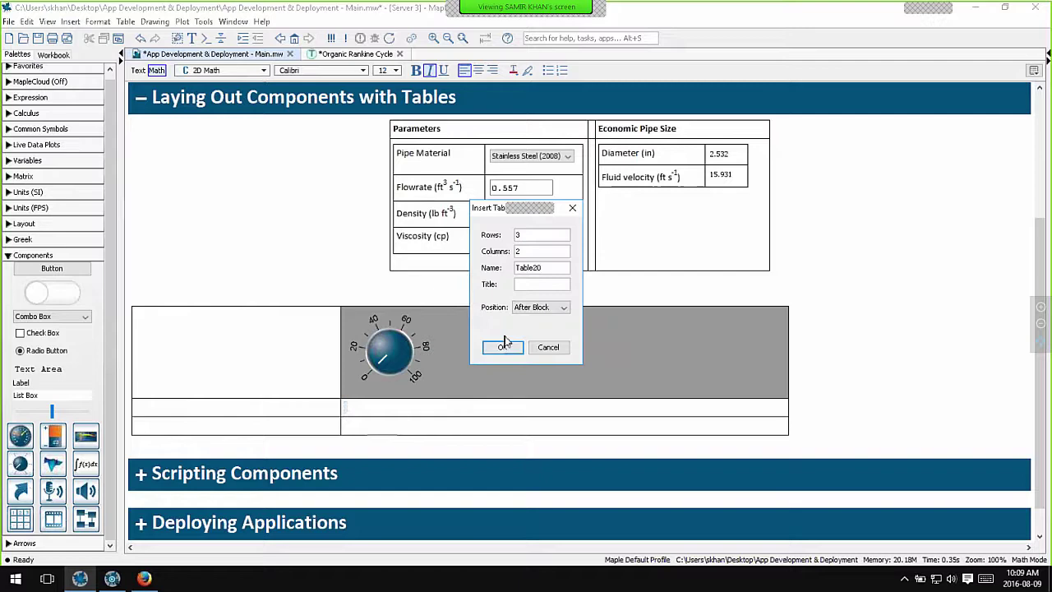
left_click(504, 346)
scroll(504, 342, "up", 3)
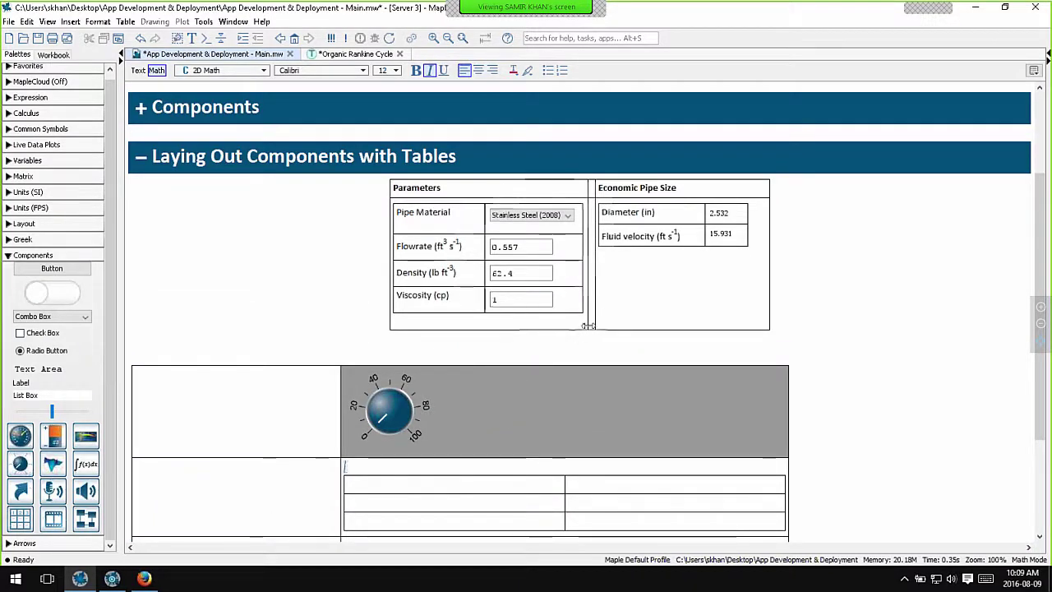
Step: In the Organic Rankine Cycle worksheet, turn on all interior borders for the results table
left_click(354, 53)
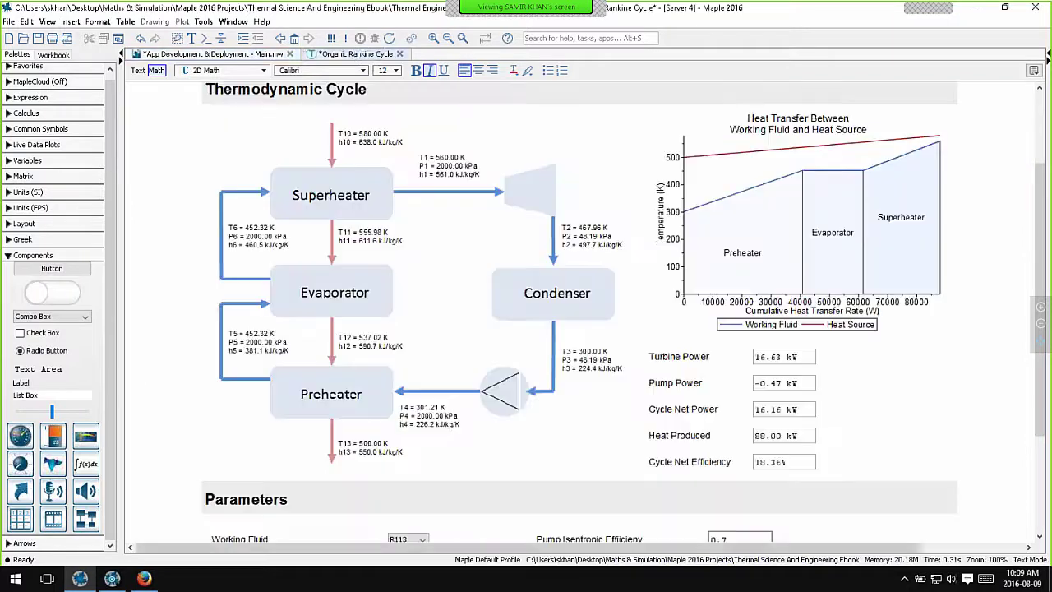
scroll(708, 212, "up", 3)
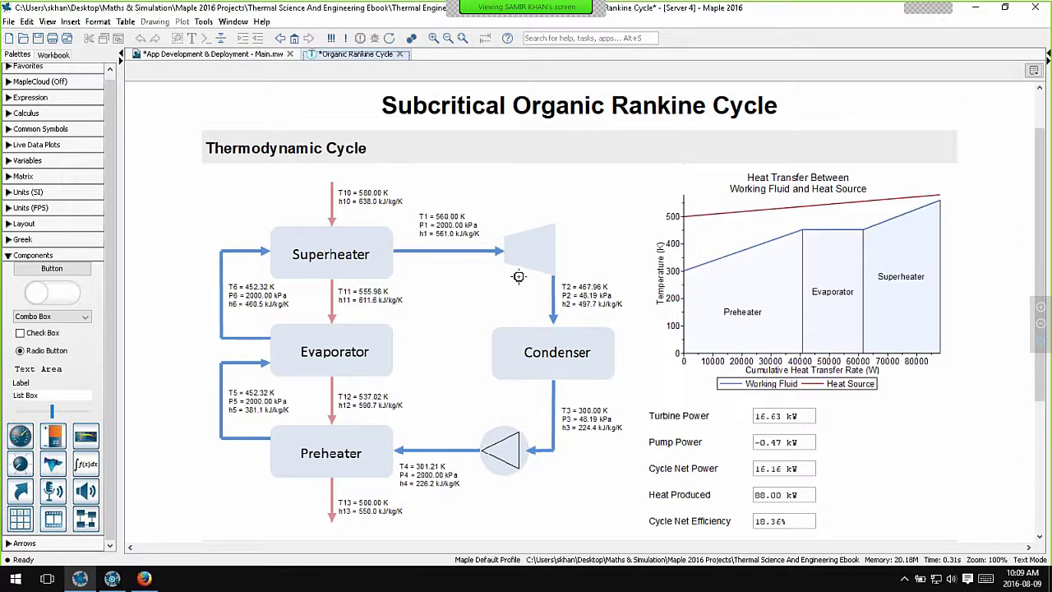
scroll(519, 276, "down", 10)
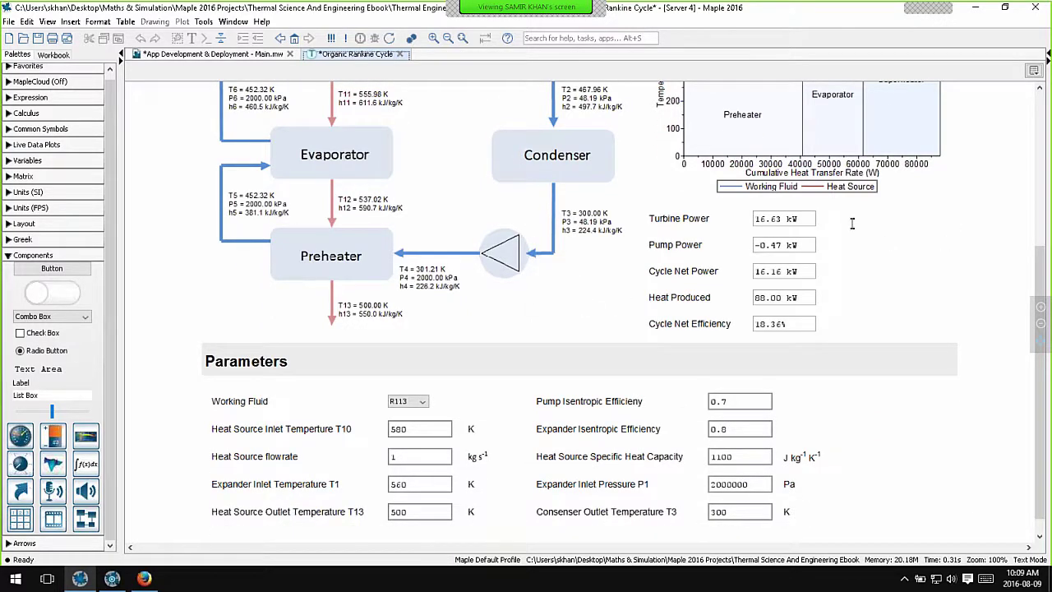
left_click(818, 218)
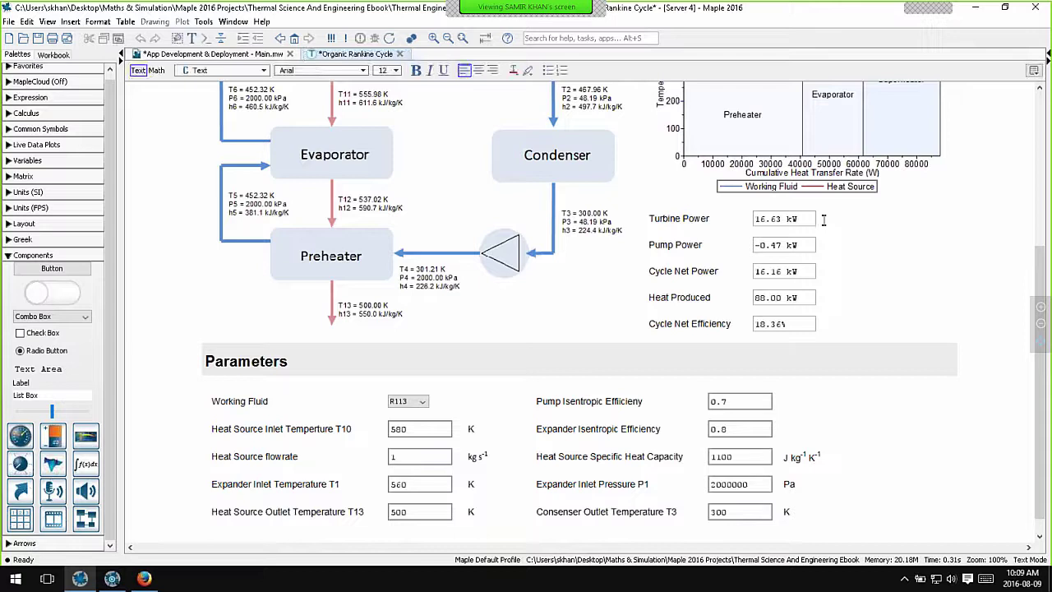
right_click(818, 218)
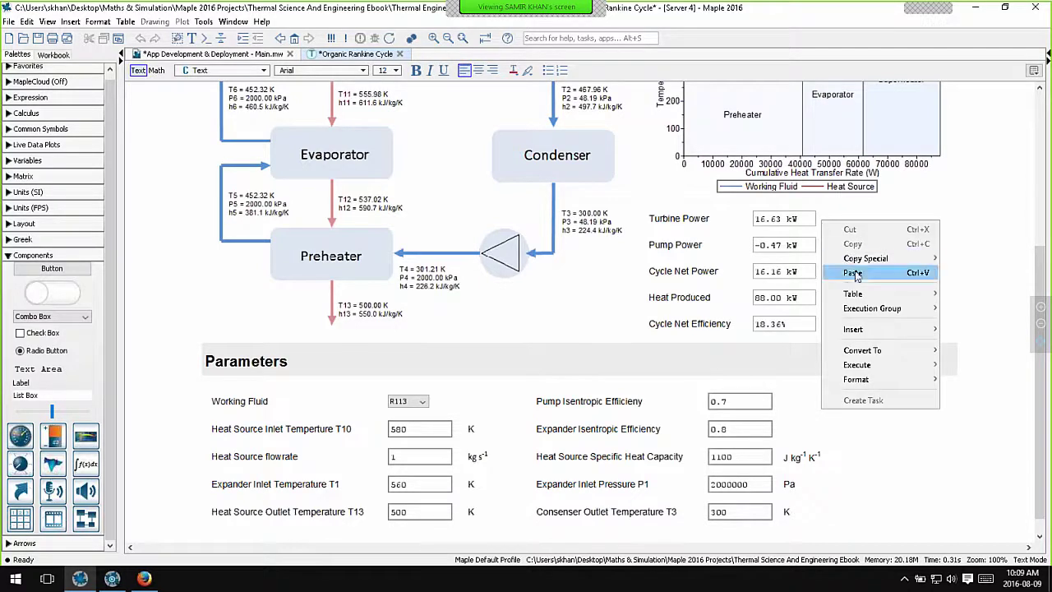
mouse_move(853, 293)
mouse_move(904, 322)
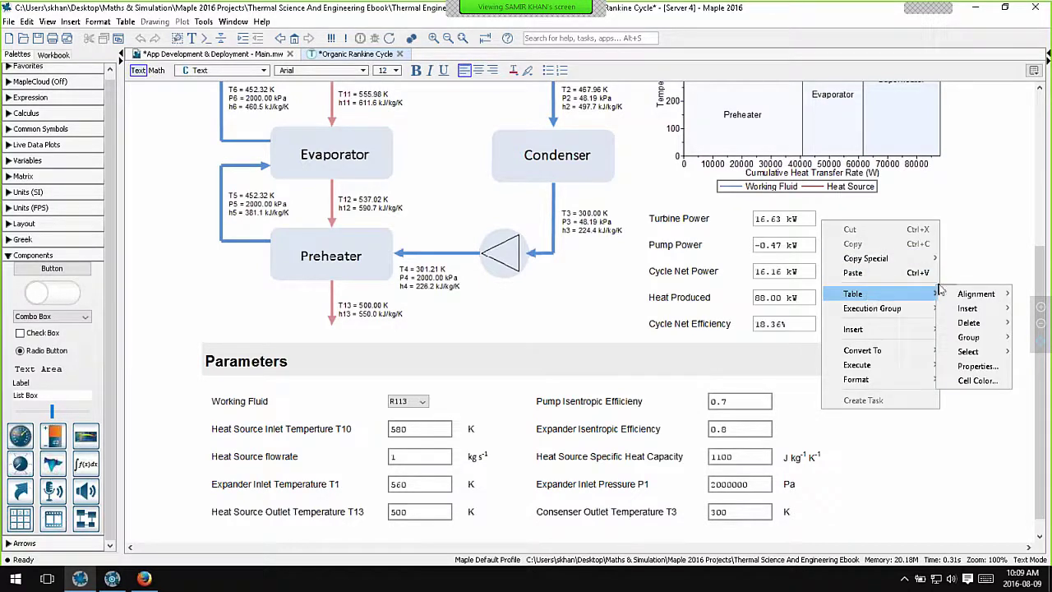
left_click(983, 367)
left_click(547, 258)
left_click(543, 271)
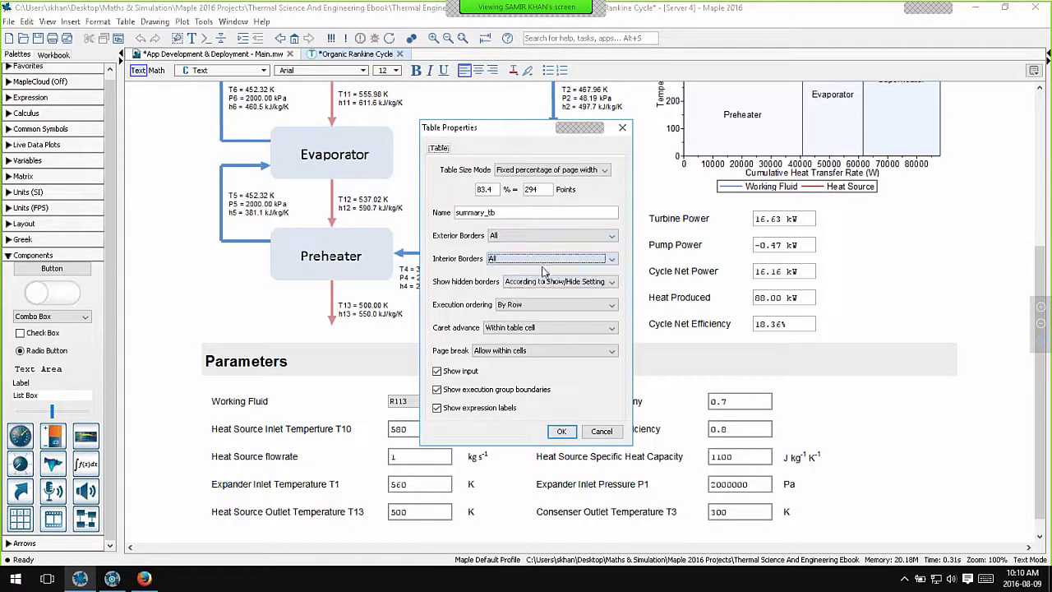
left_click(561, 430)
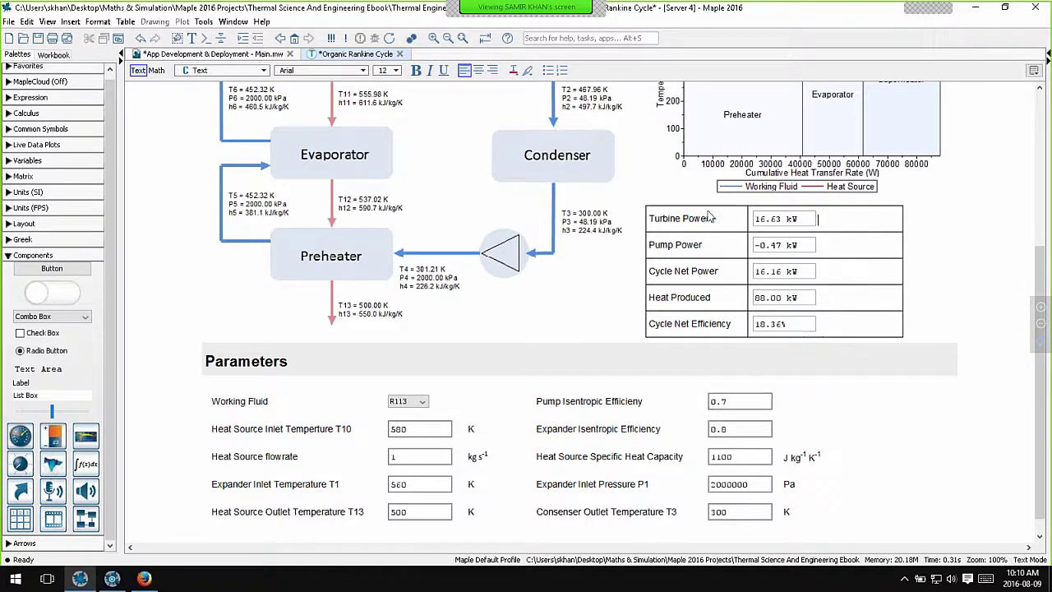
Step: Reopen the output table's properties to review its exterior and interior border choices
left_click_drag(711, 216, 776, 297)
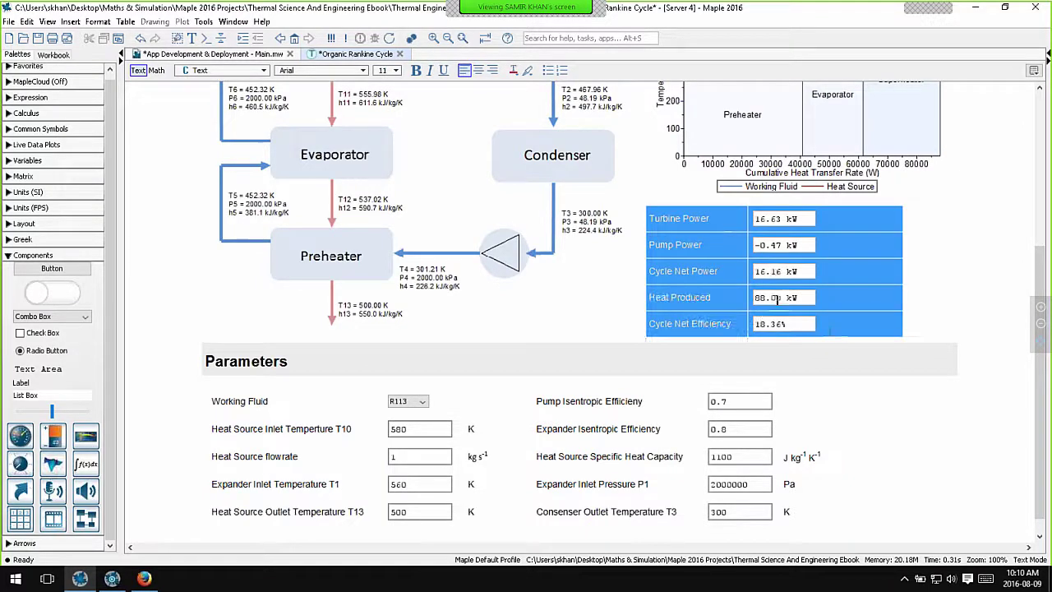
left_click(695, 218)
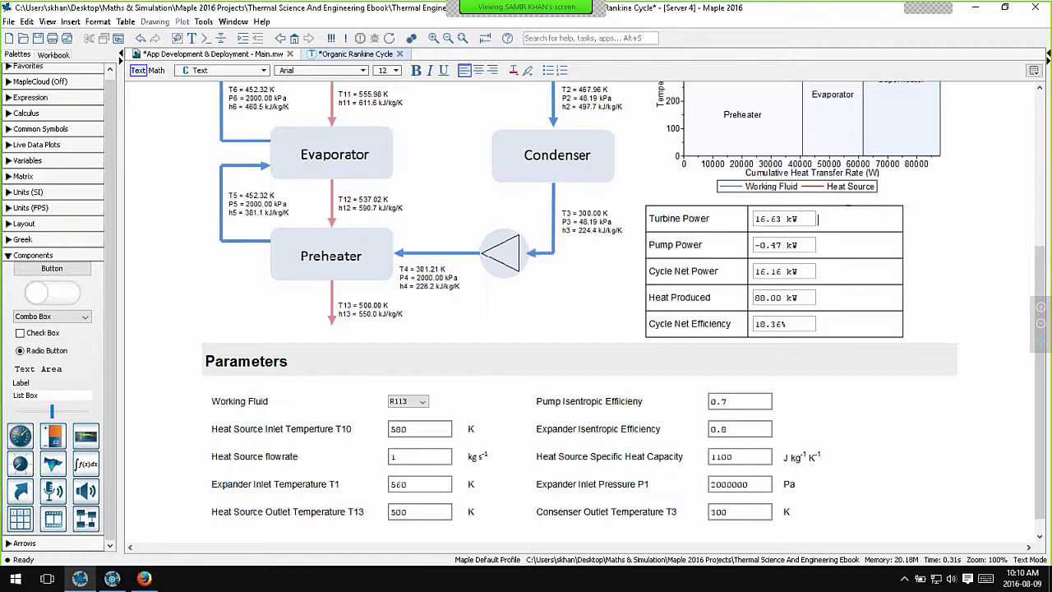
right_click(822, 222)
mouse_move(921, 293)
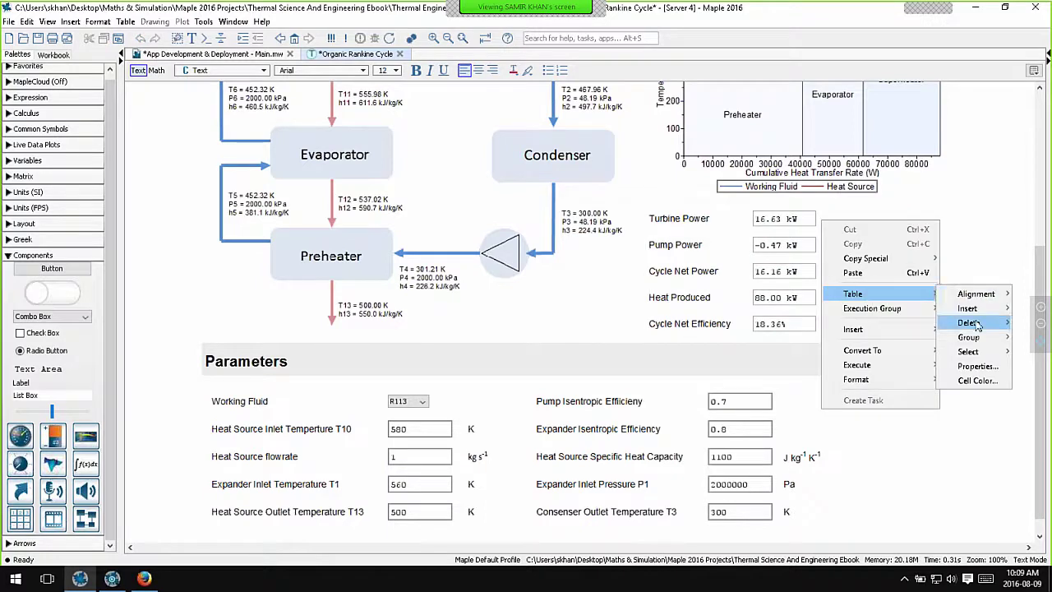
left_click(976, 366)
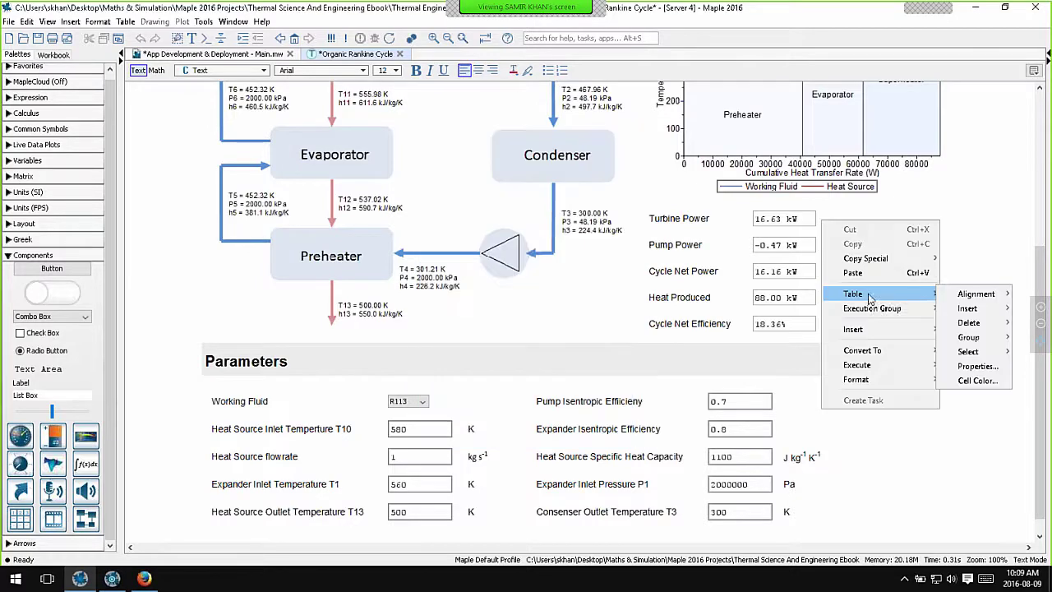
left_click(977, 365)
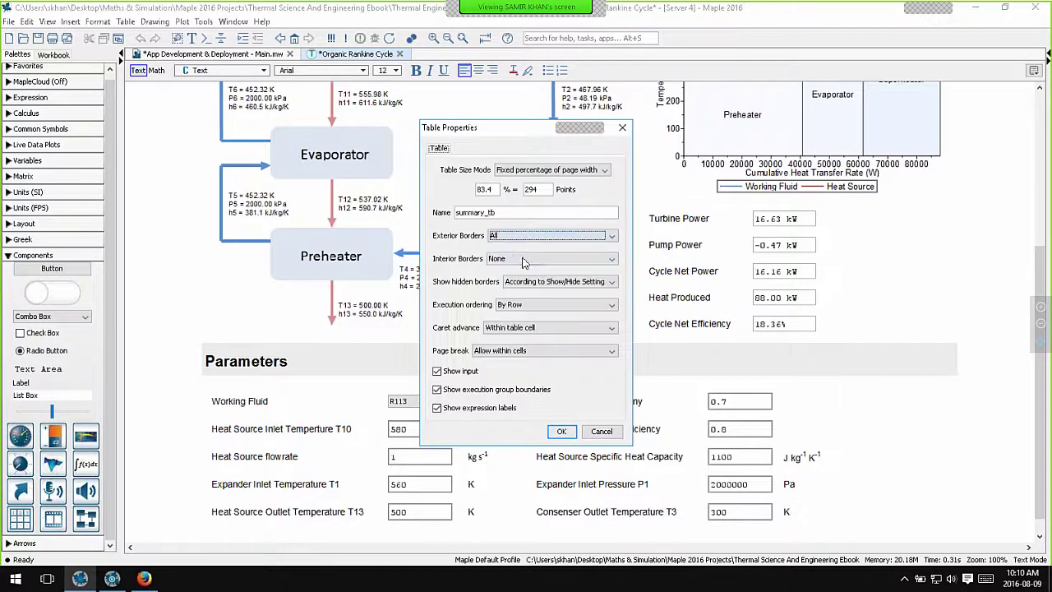
left_click(576, 258)
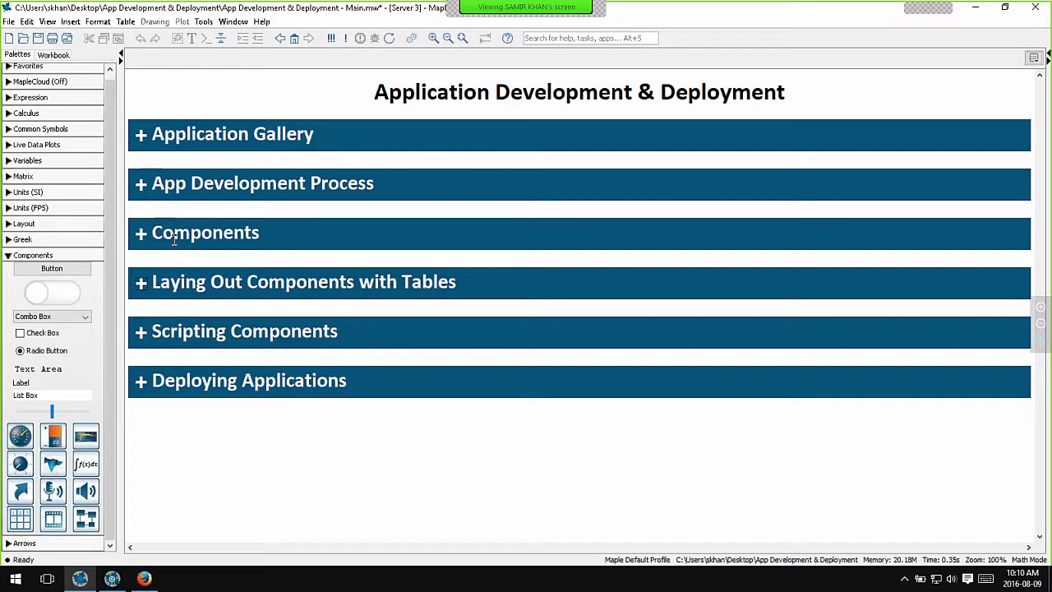
Step: Expand Scripting Components and its Global Warming Potential application subsection
left_click(141, 333)
left_click(135, 379)
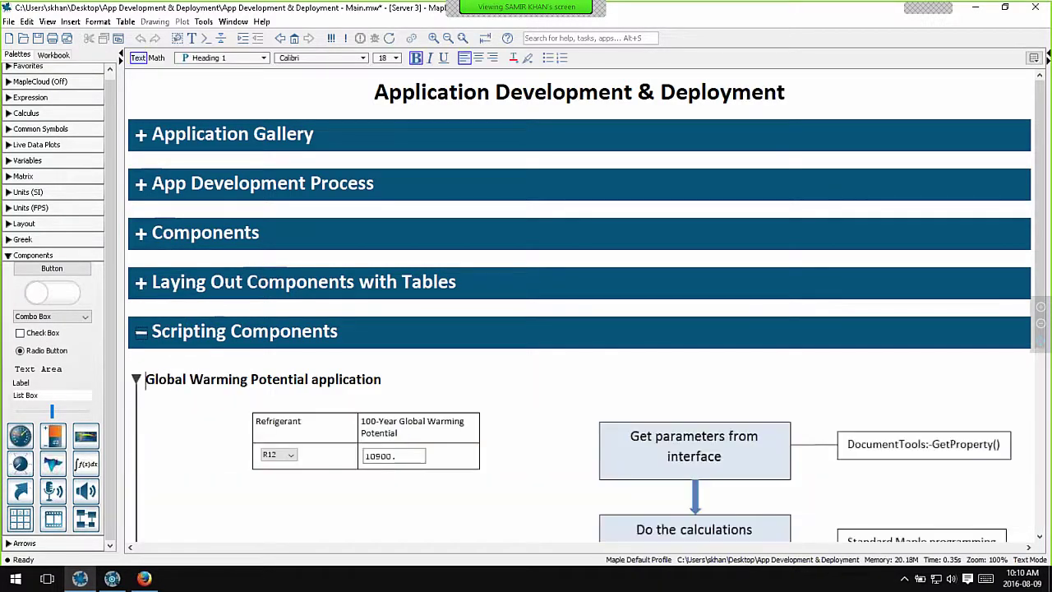
scroll(441, 325, "down", 1)
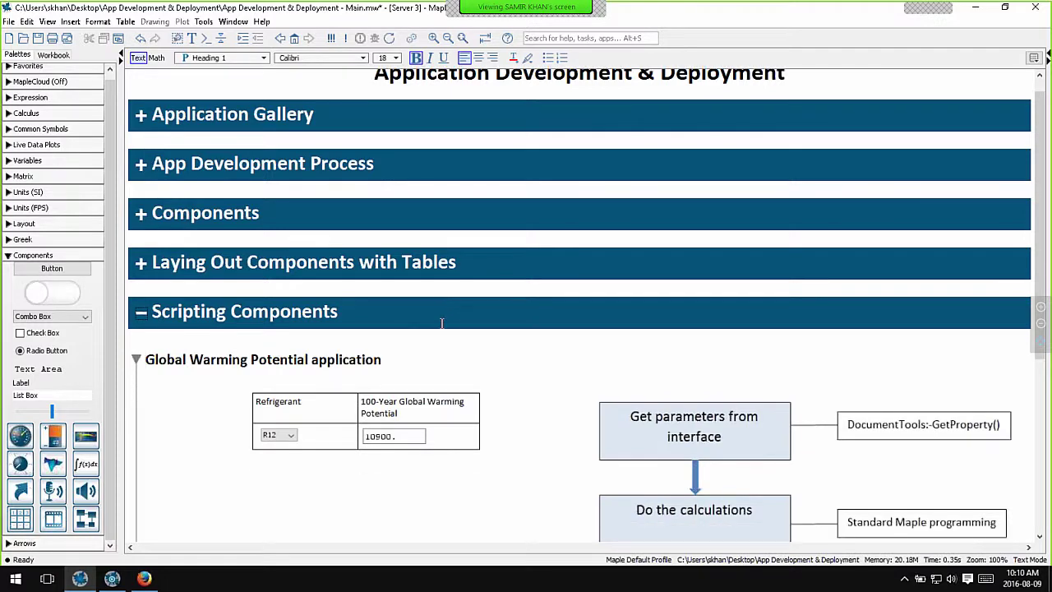
scroll(441, 323, "down", 5)
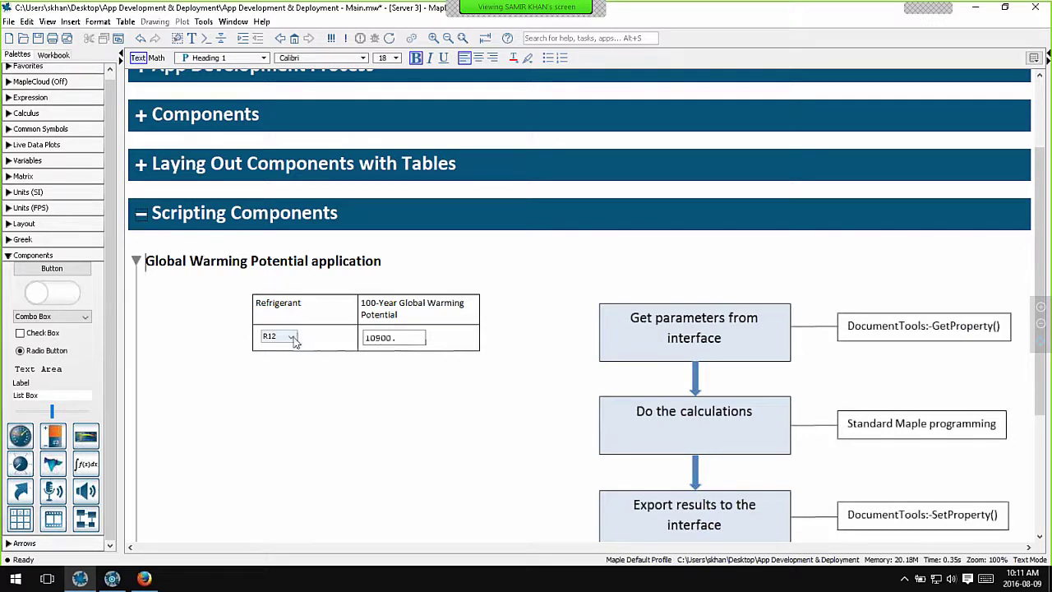
Step: Select refrigerants R134a, R407c, then R13 in the combo box to compare GWP values
left_click(289, 337)
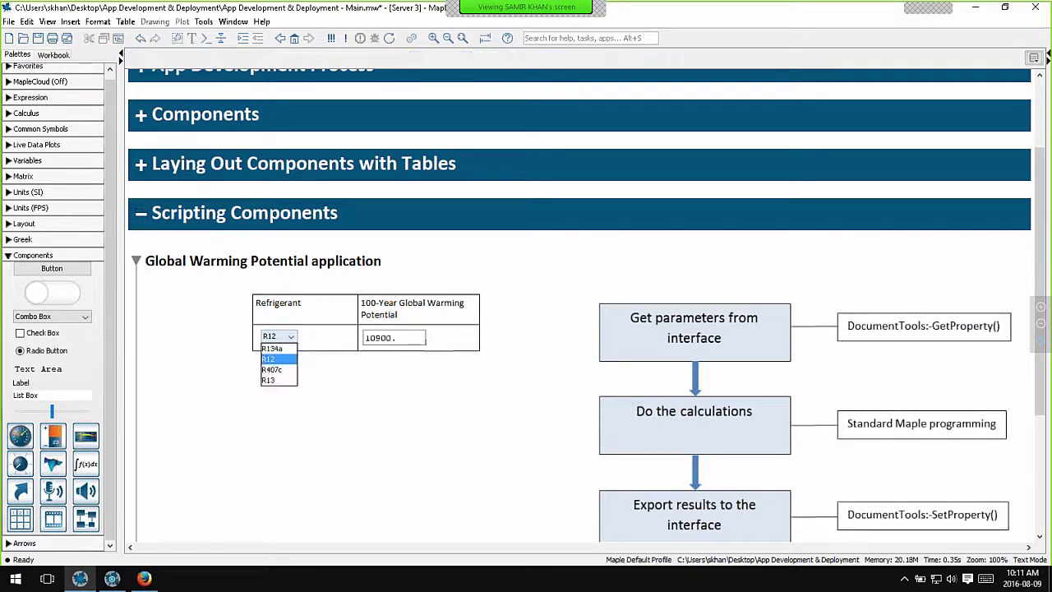
left_click(287, 350)
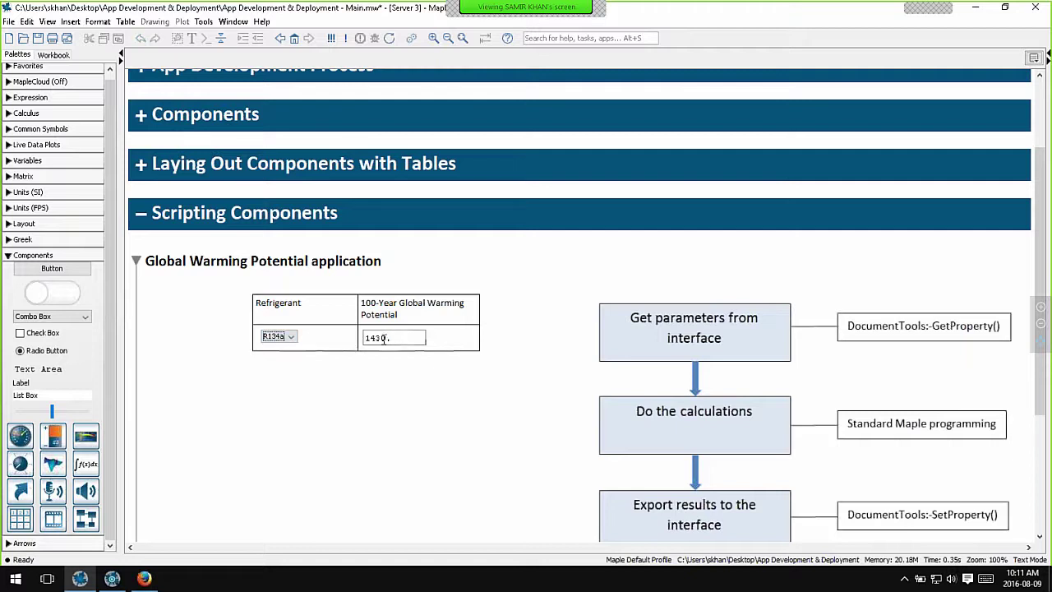
left_click(290, 336)
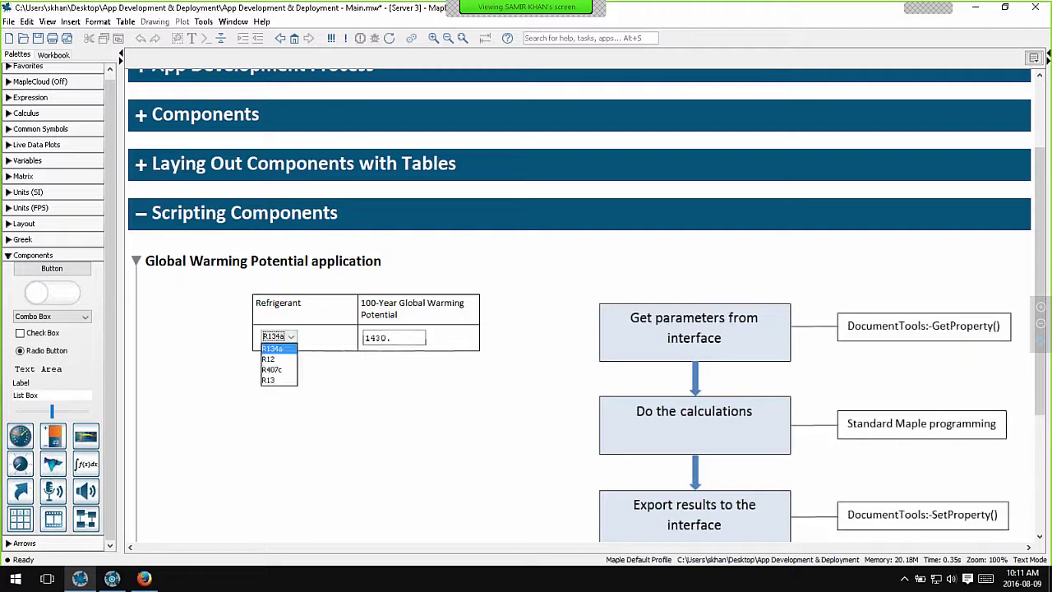
left_click(280, 360)
left_click(278, 336)
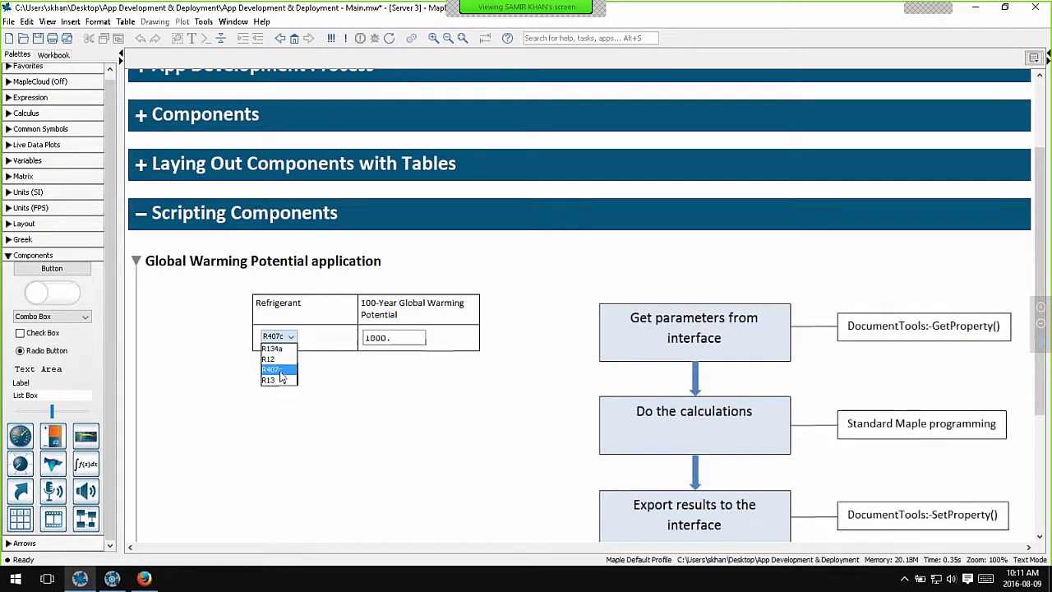
left_click(279, 381)
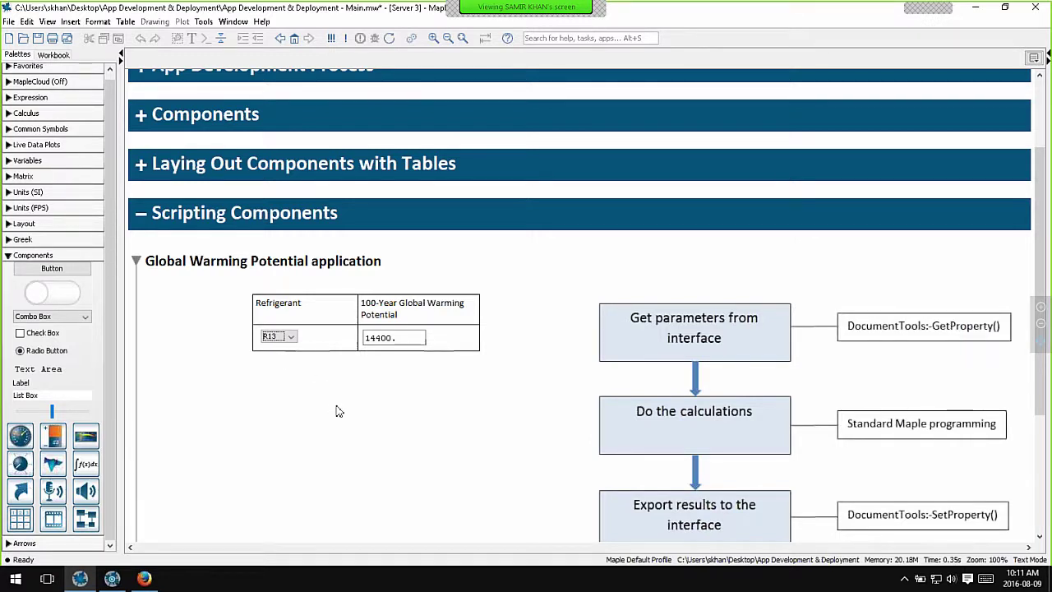
scroll(356, 416, "down", 2)
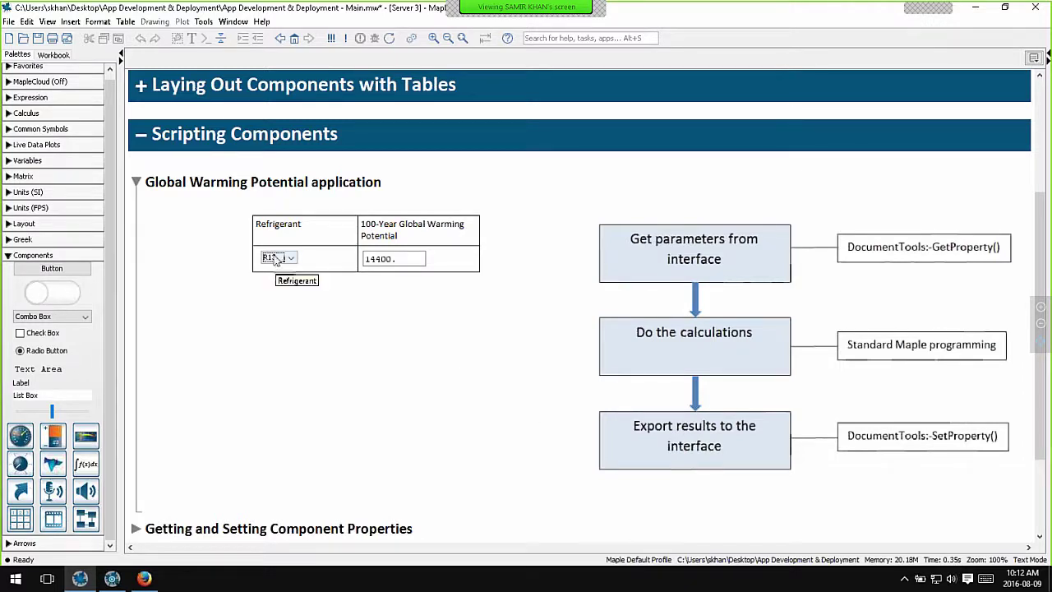
right_click(283, 257)
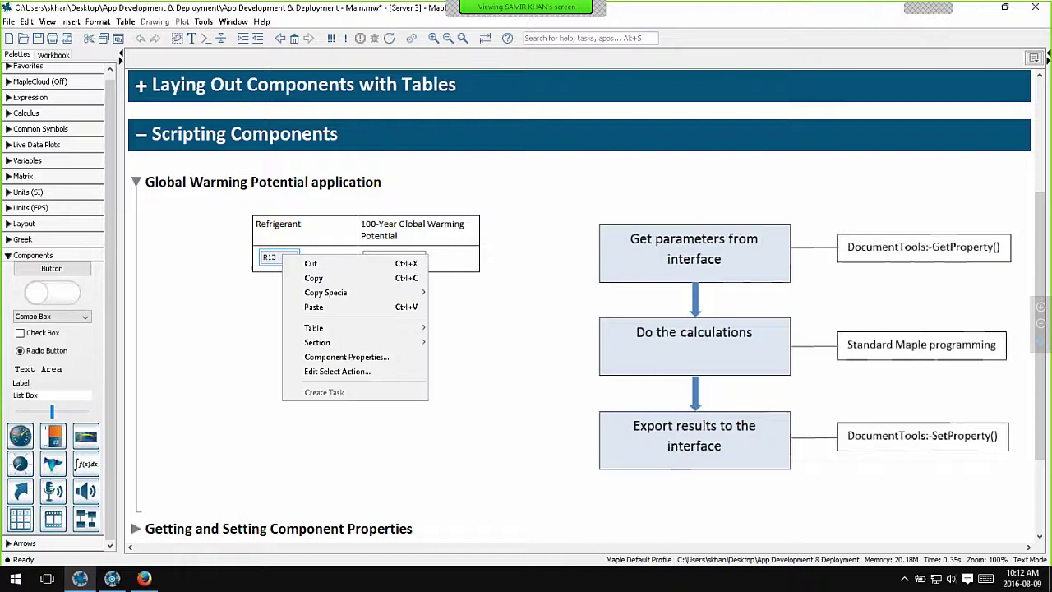
left_click(337, 372)
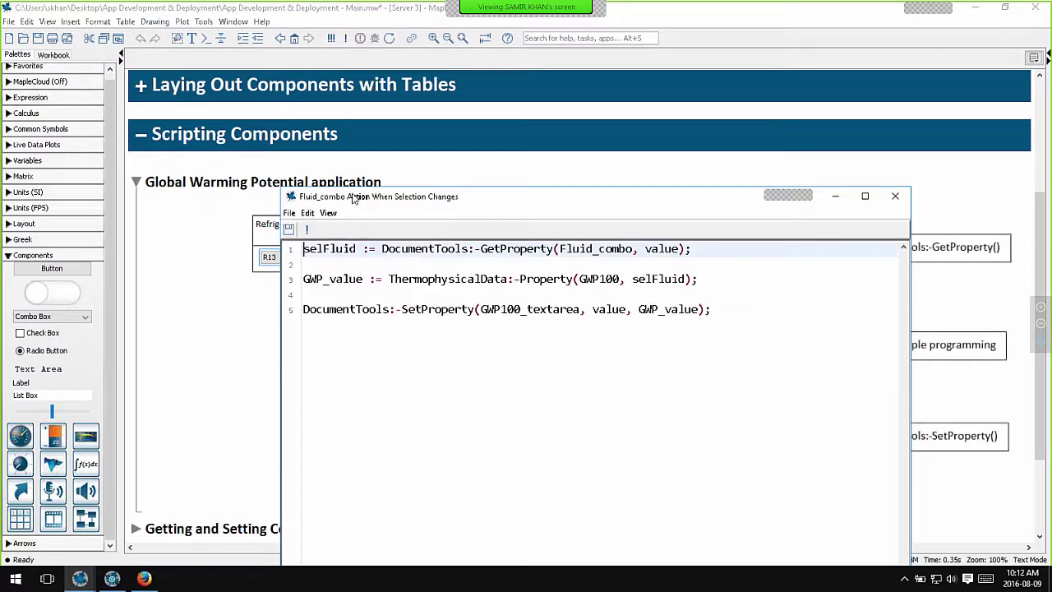
left_click_drag(370, 195, 434, 165)
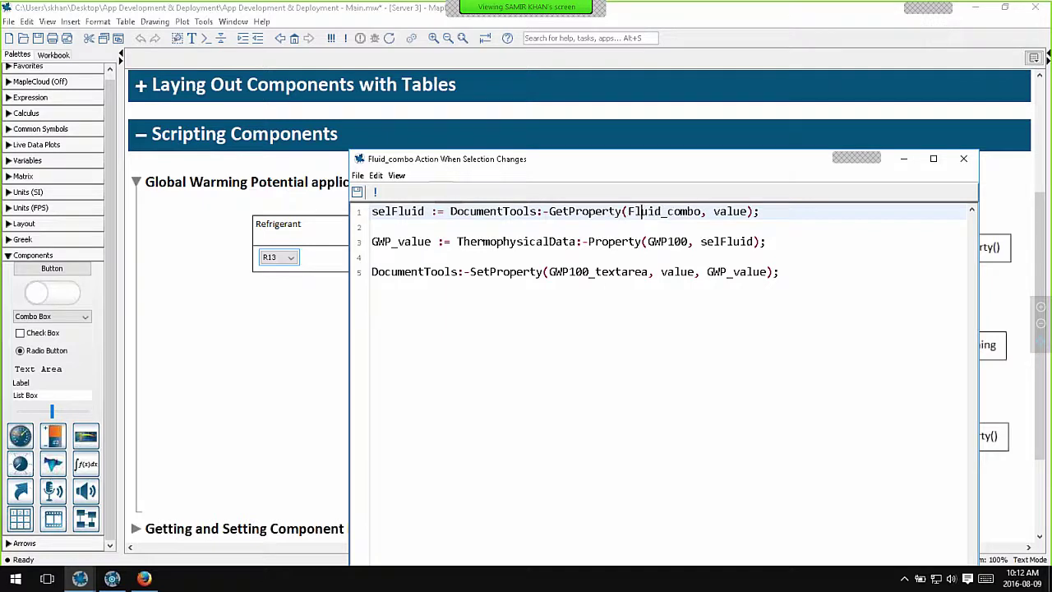
left_click_drag(628, 211, 662, 211)
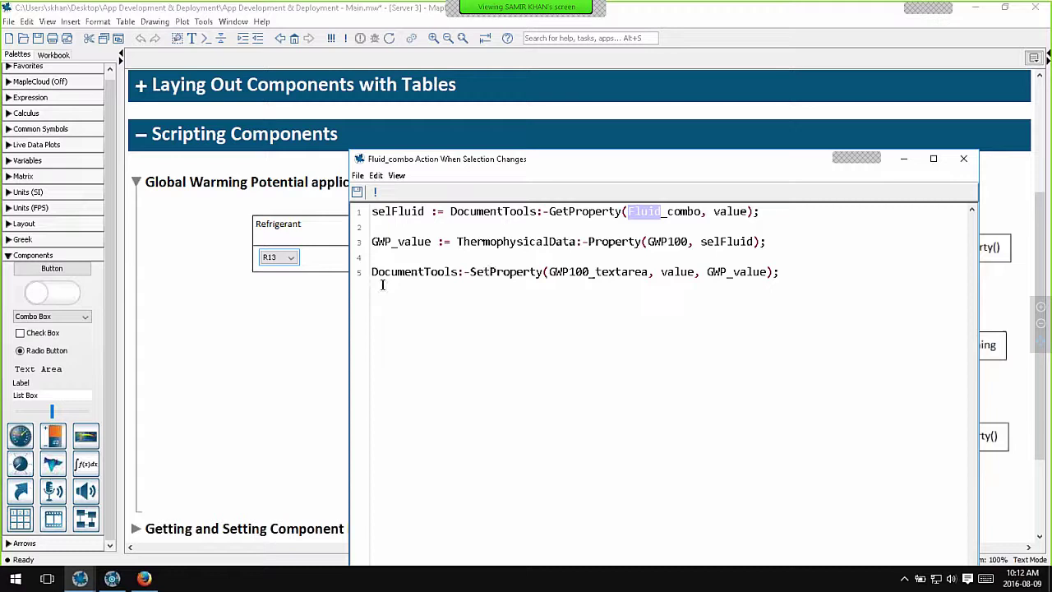
Step: Open Getting and Setting Component Properties > Other Properties > Text Area in the worksheet
left_click(288, 326)
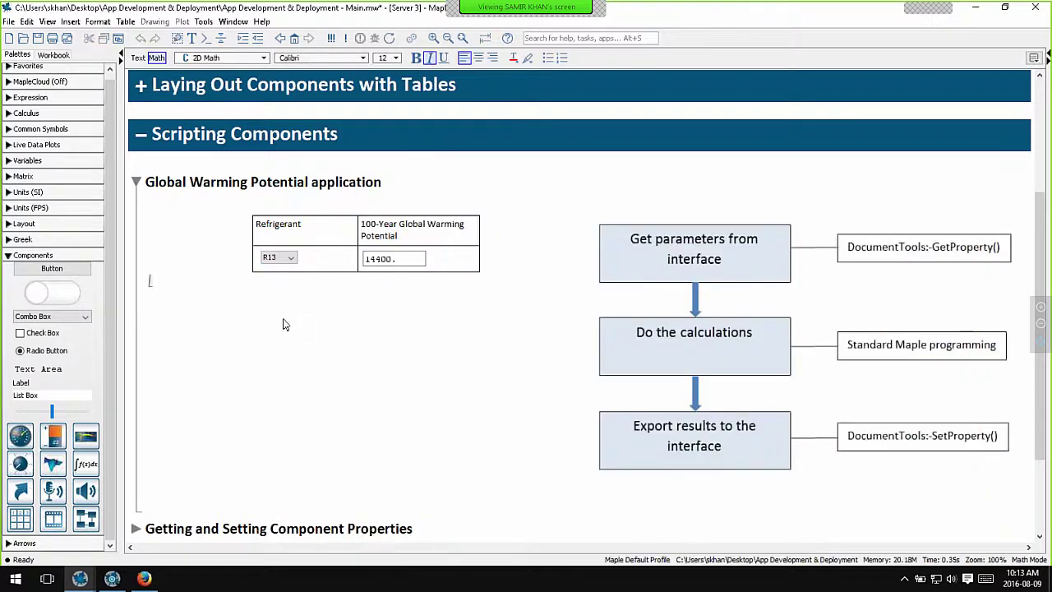
scroll(311, 353, "down", 1)
scroll(311, 353, "down", 1)
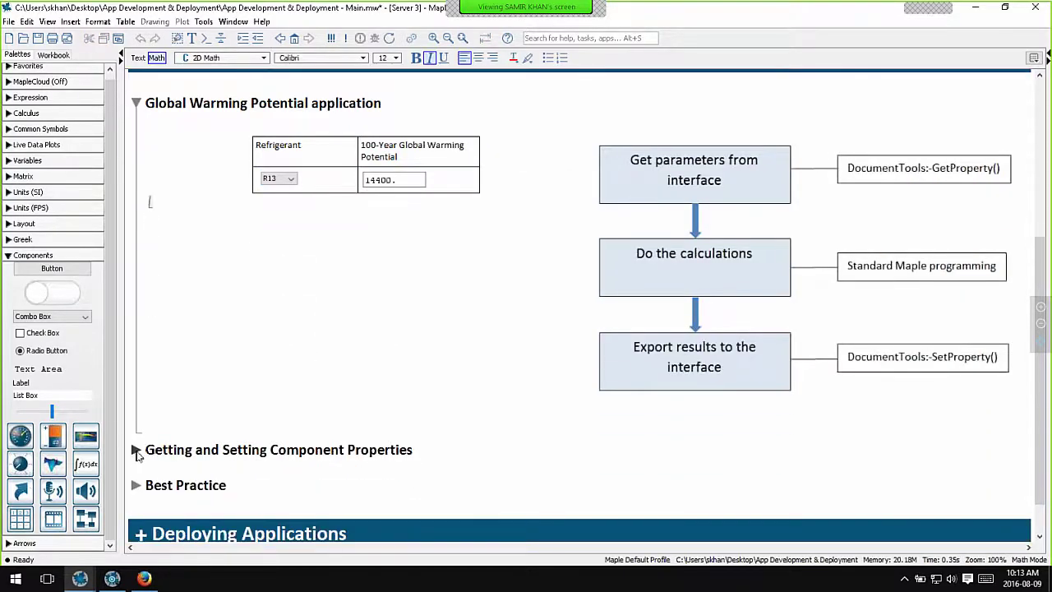
left_click(136, 449)
left_click(149, 478)
scroll(151, 475, "down", 1)
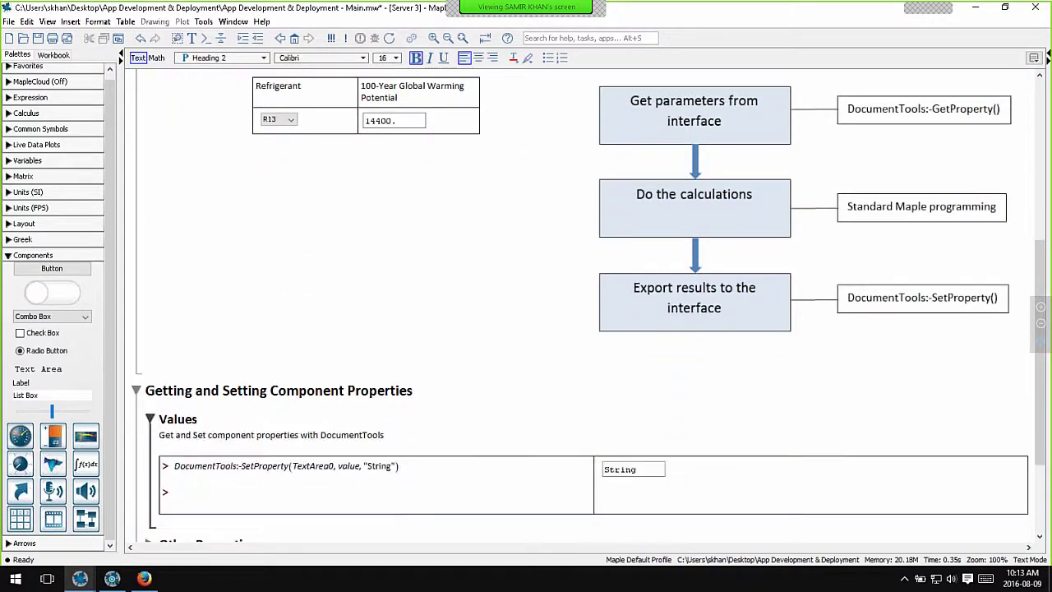
left_click(150, 420)
left_click(150, 445)
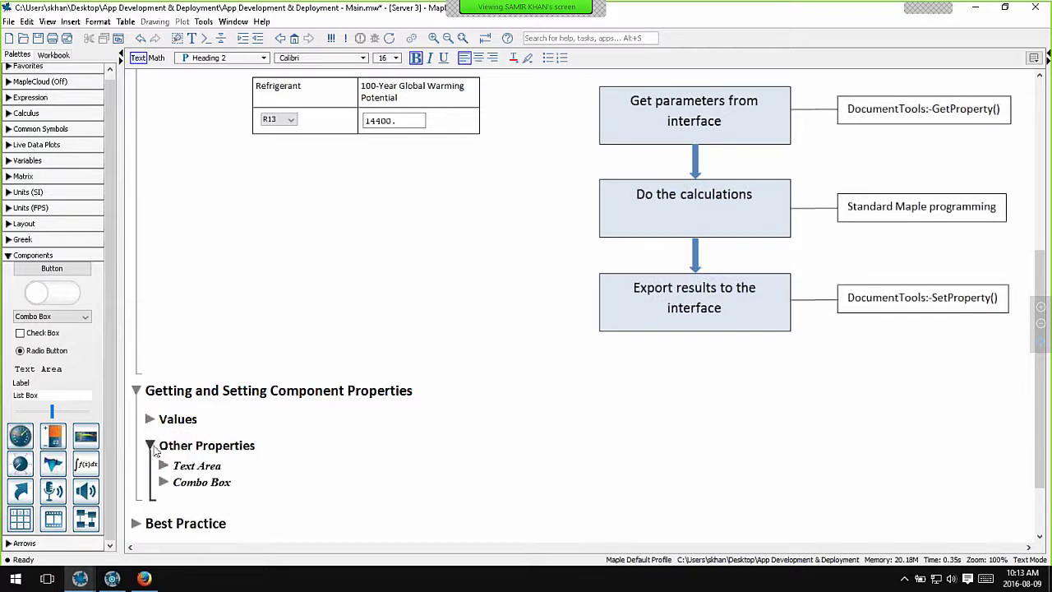
scroll(160, 465, "down", 1)
left_click(164, 446)
scroll(377, 306, "down", 8)
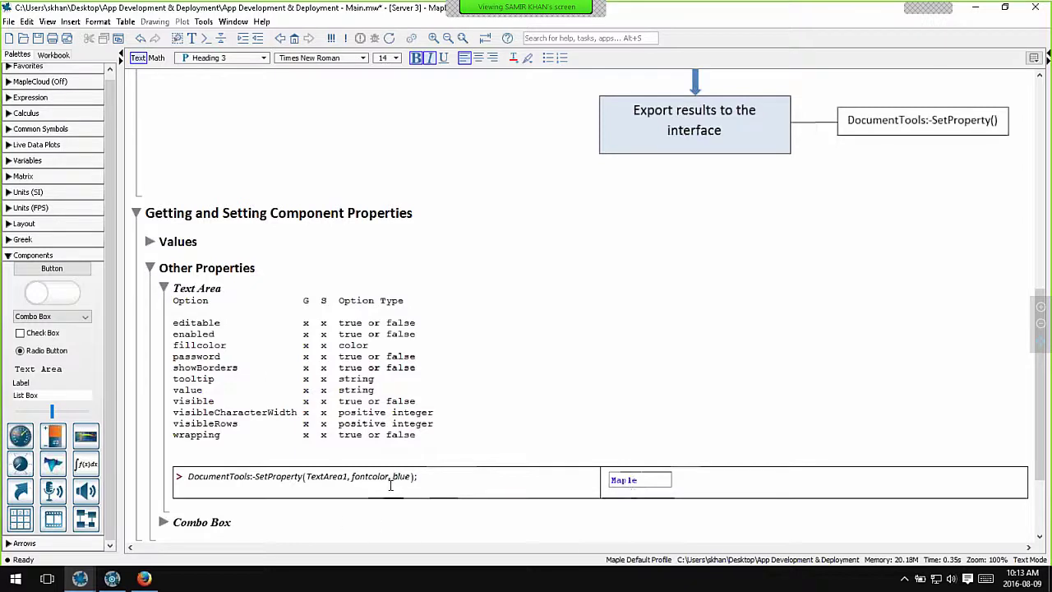
scroll(394, 479, "down", 2)
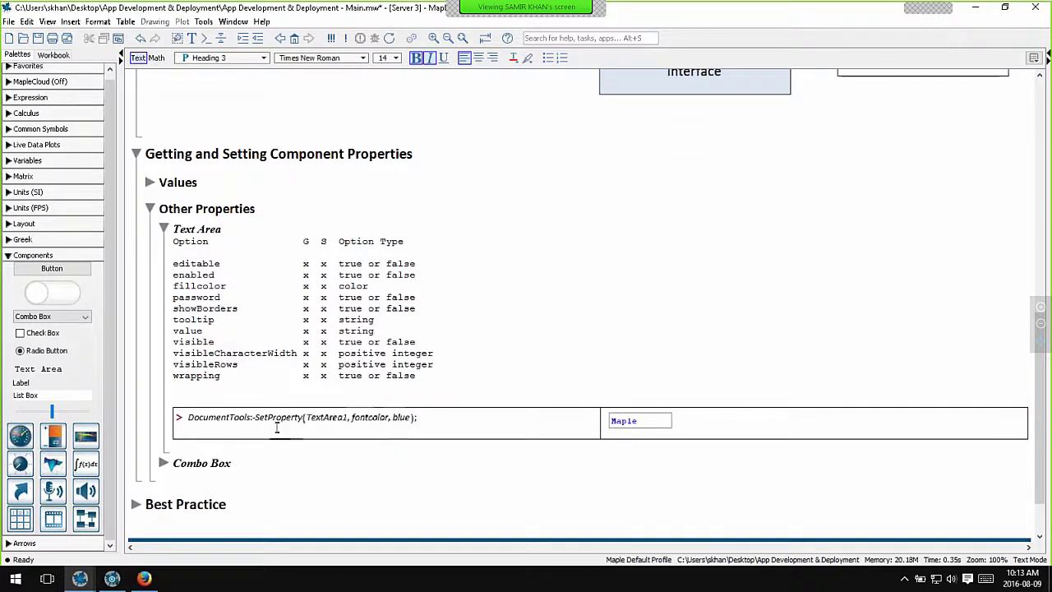
Step: Change blue to red in the SetProperty fontcolor command and run it, turning Maple red
left_click(395, 417)
double_click(400, 417)
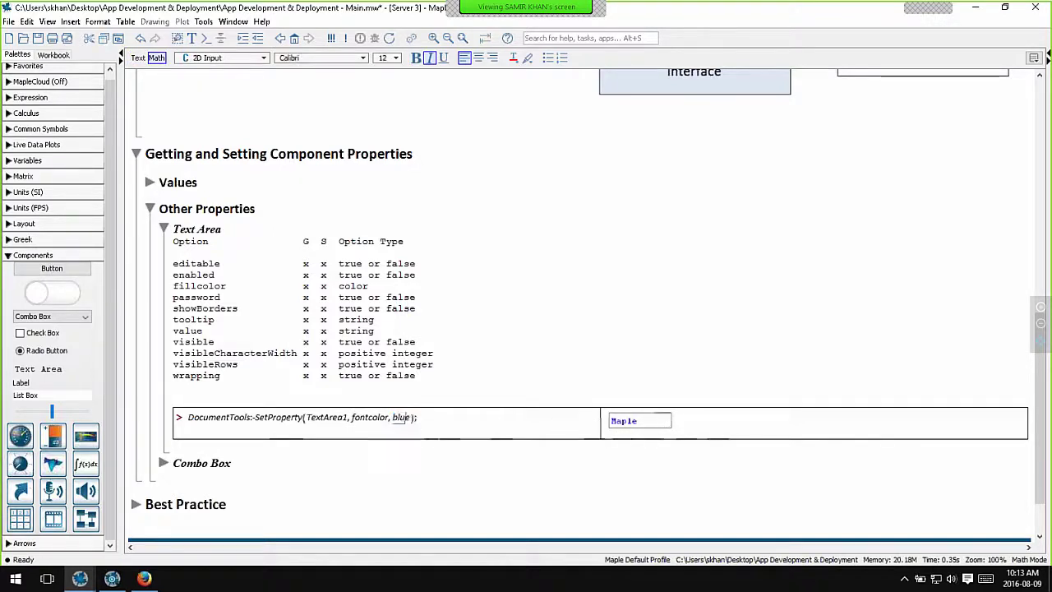
type("red")
key("Return")
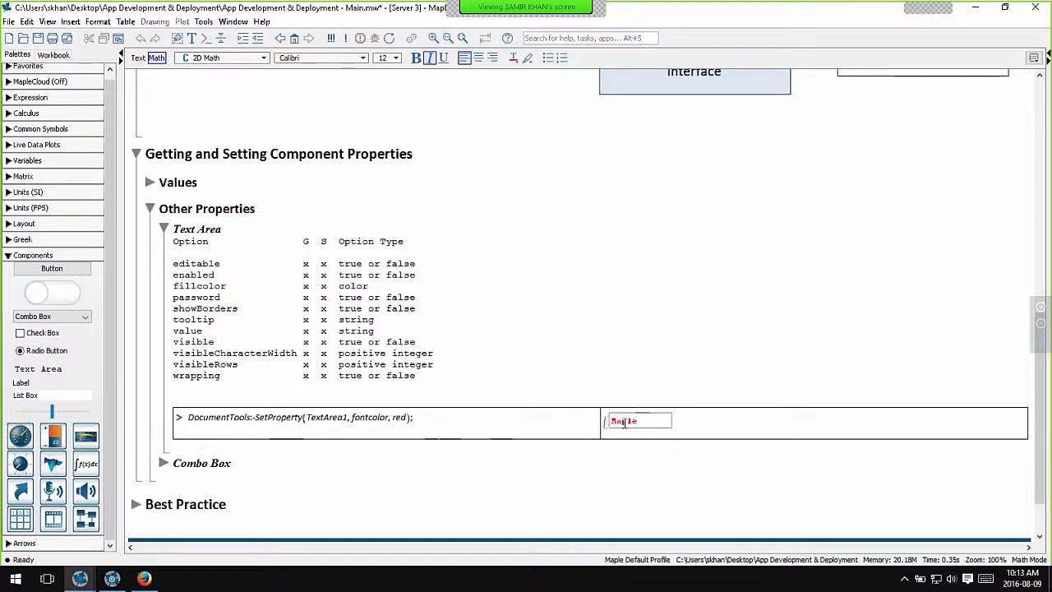
left_click(610, 420)
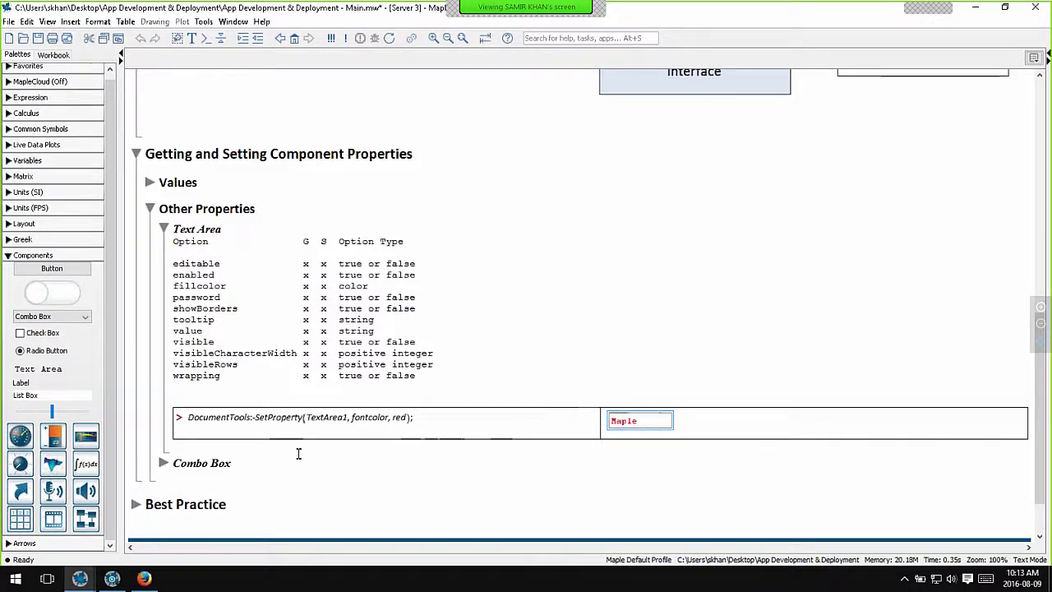
left_click(168, 465)
Step: Add black and violet after blue in ComboBox1's itemList, confirm the list, and expand Best Practice
left_click(164, 464)
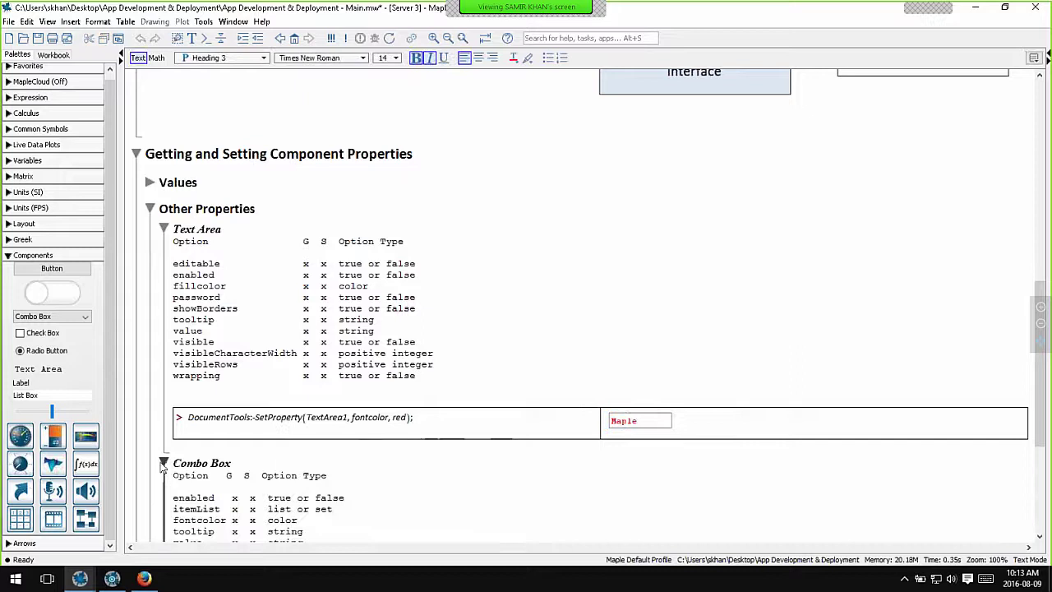
scroll(348, 453, "down", 3)
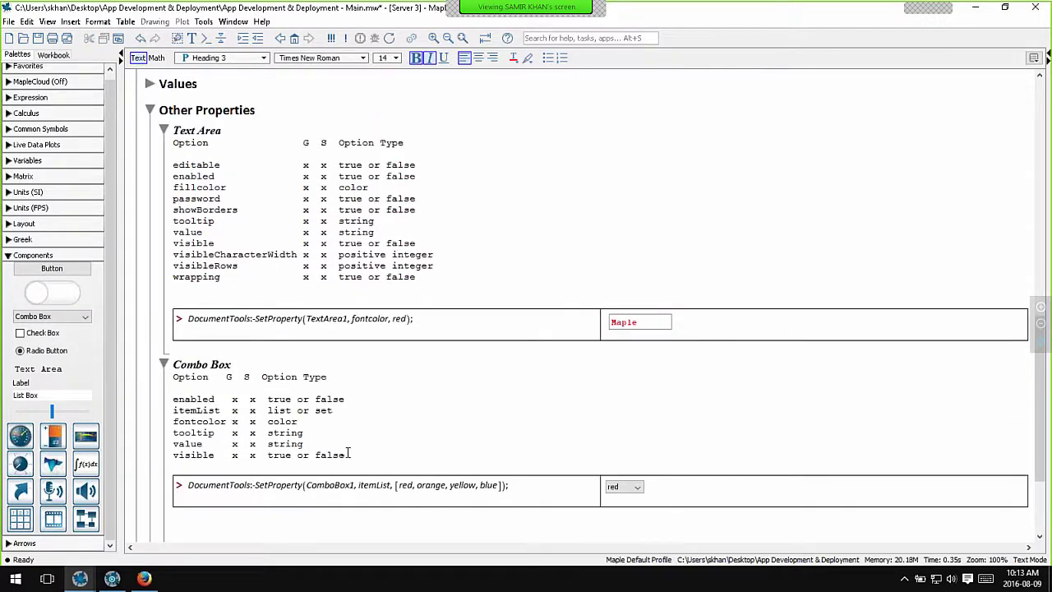
scroll(349, 453, "down", 1)
left_click(453, 446)
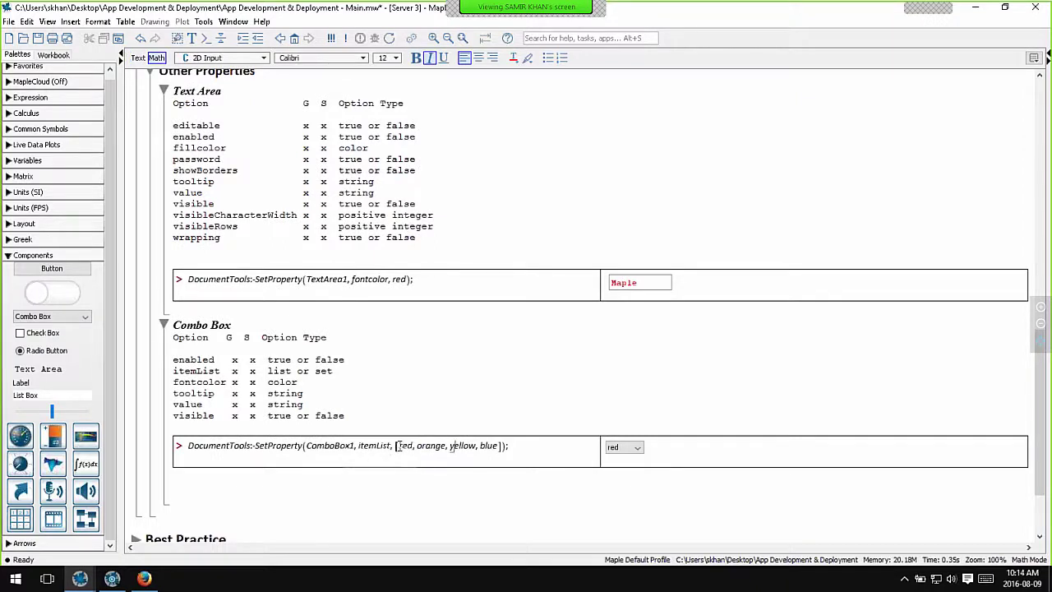
scroll(655, 447, "down", 1)
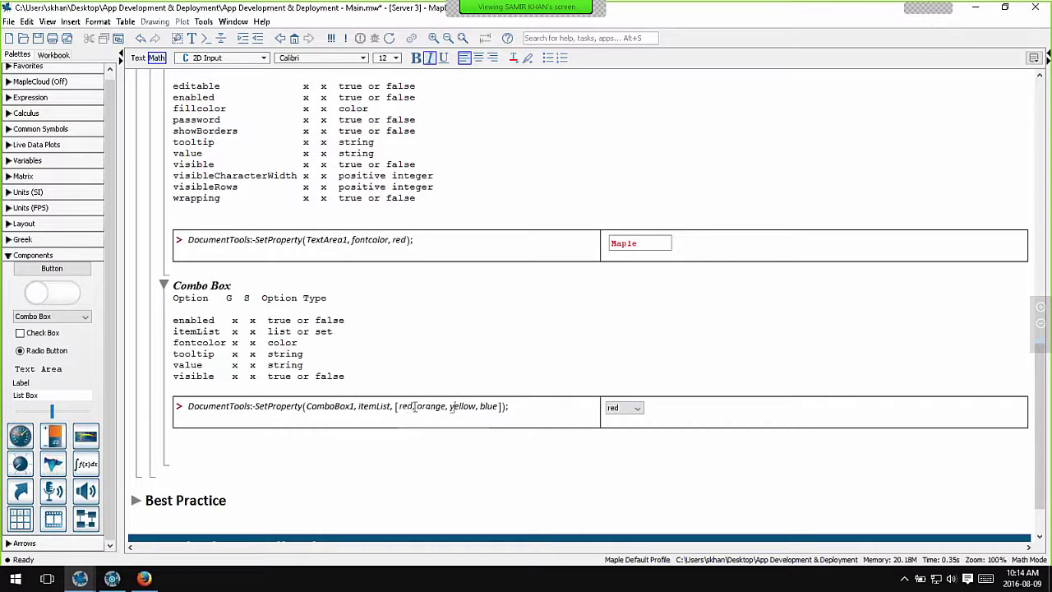
left_click(637, 409)
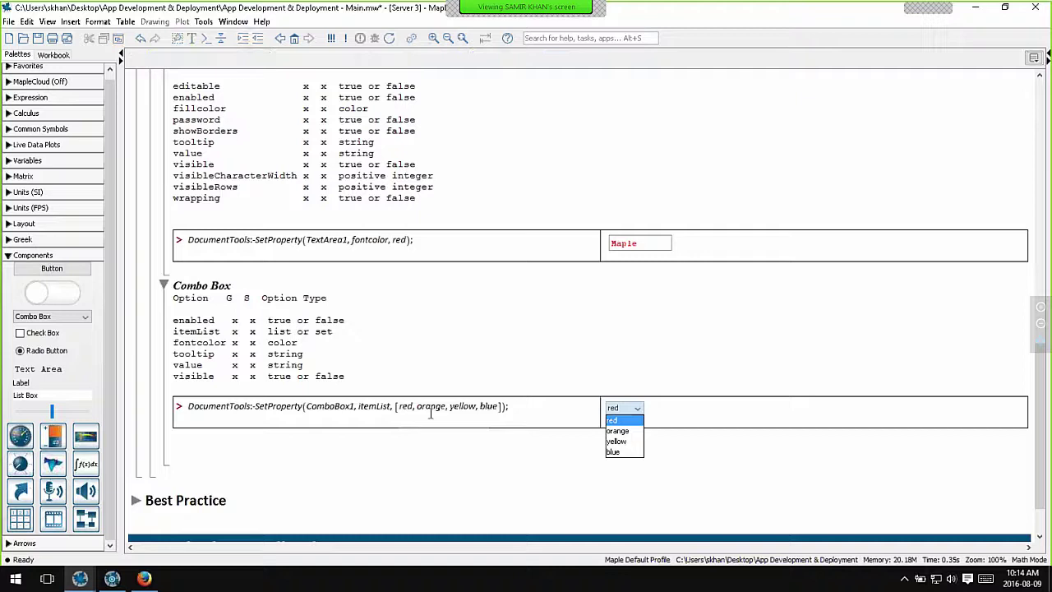
left_click(499, 406)
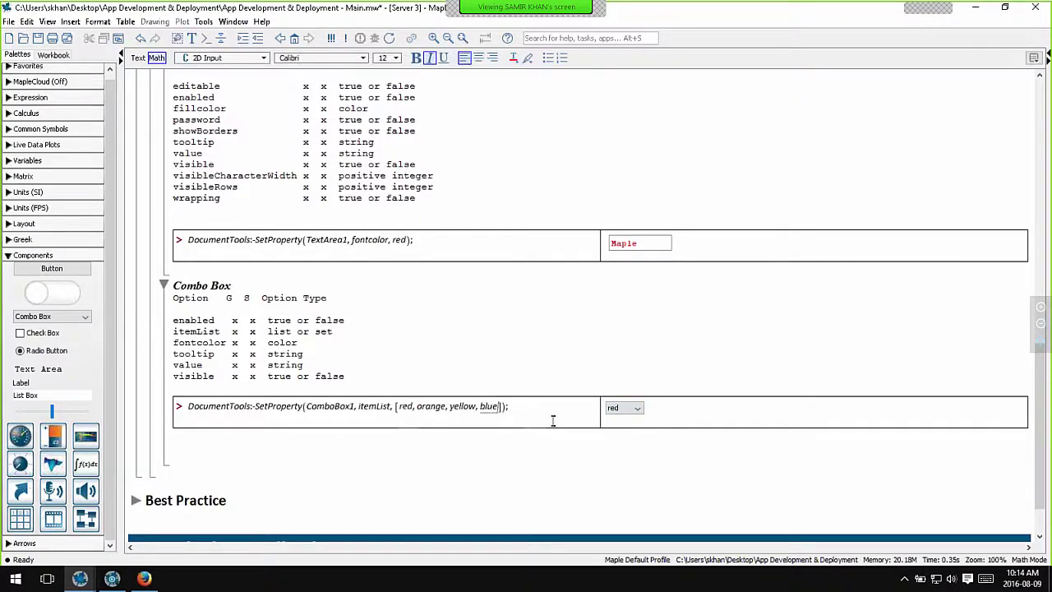
type(", black, violet")
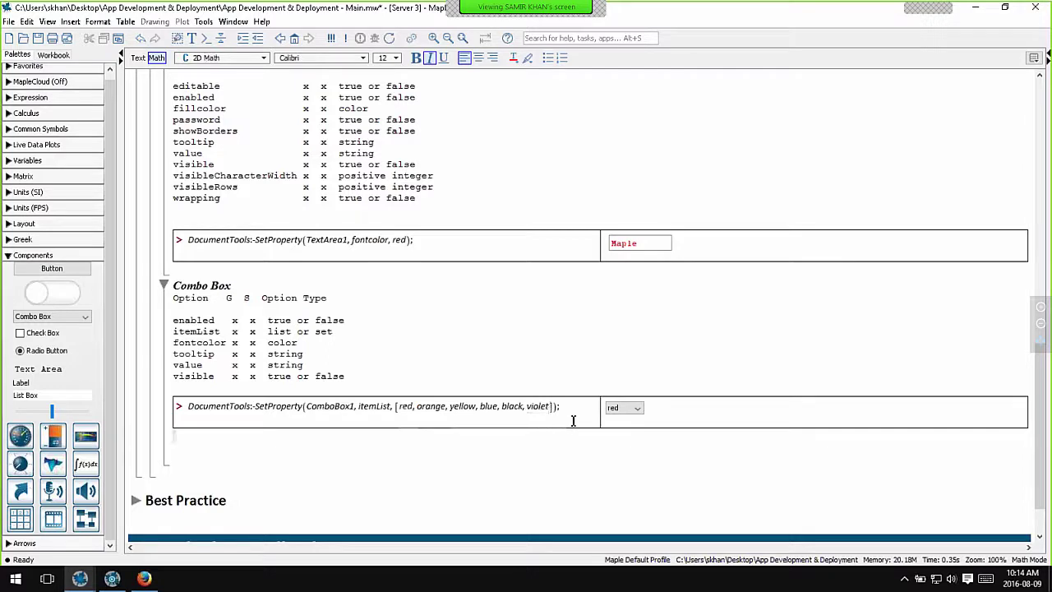
left_click(630, 408)
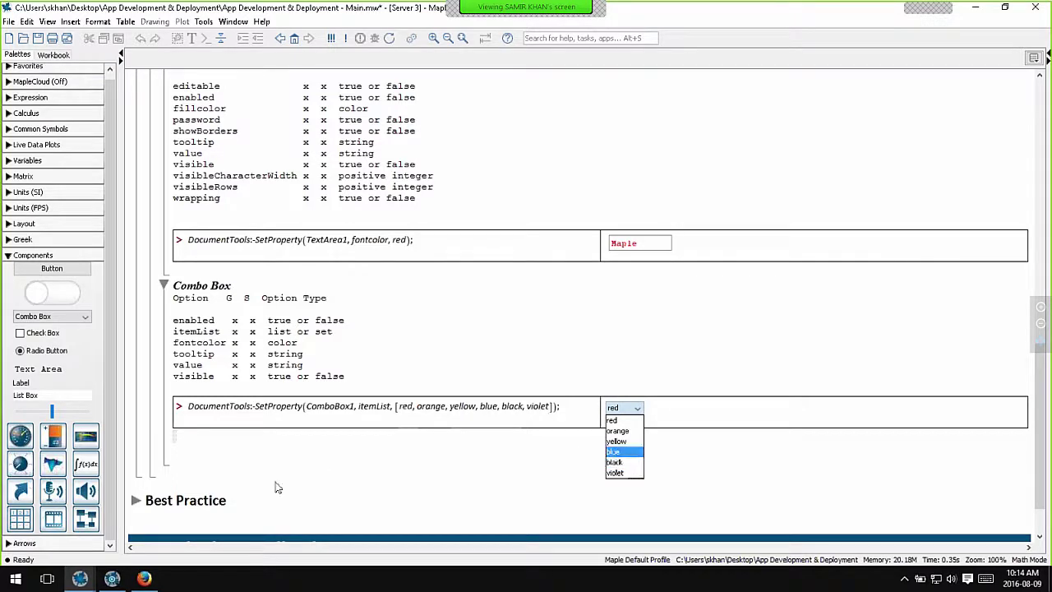
left_click(137, 500)
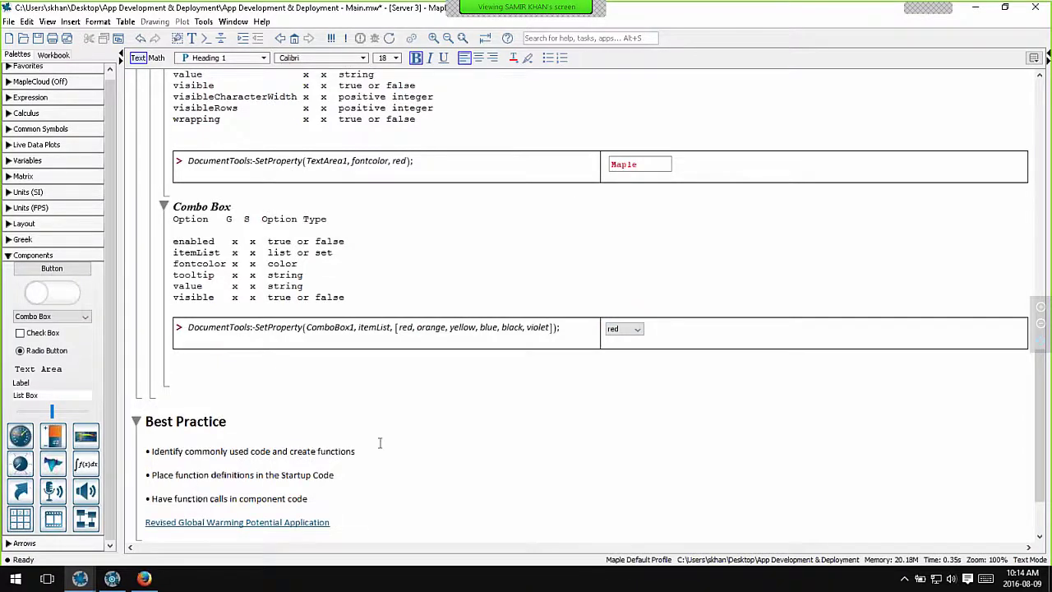
Step: Collapse Getting and Setting Component Properties and open the Revised Global Warming Potential Application worksheet
scroll(380, 443, "down", 2)
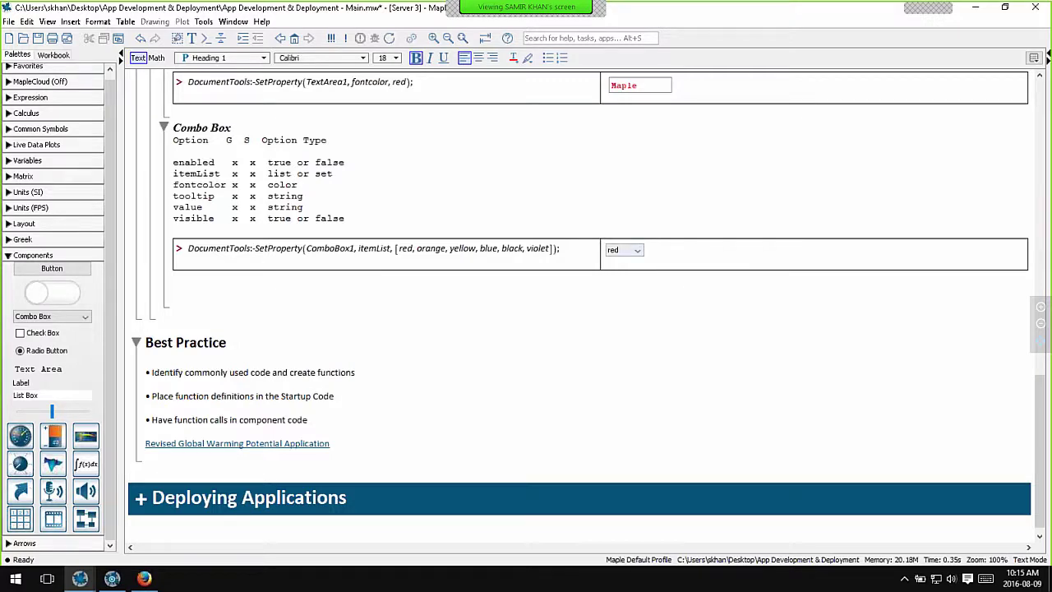
scroll(397, 383, "up", 3)
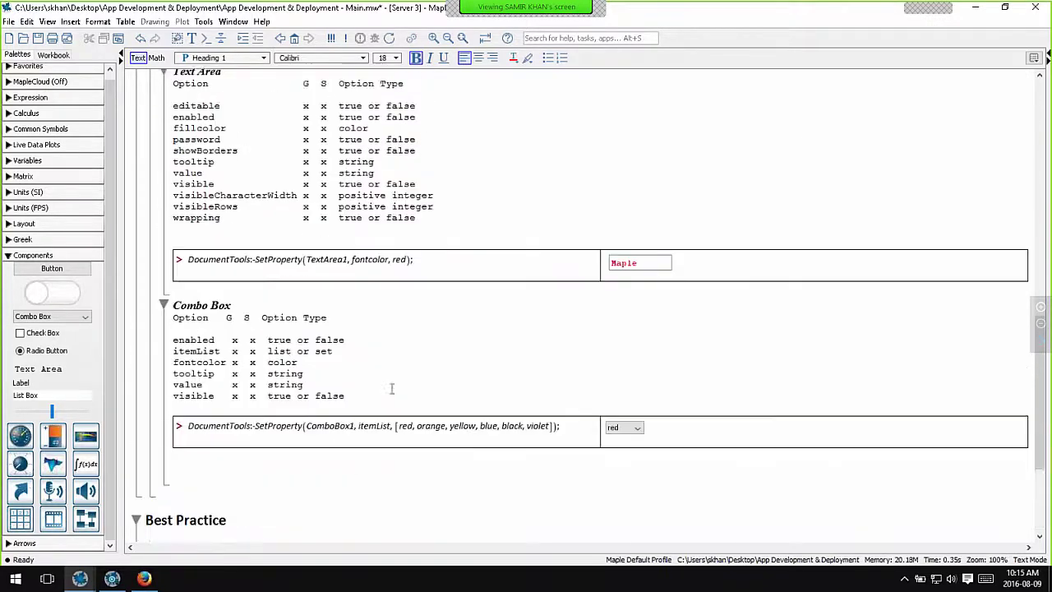
scroll(392, 389, "up", 7)
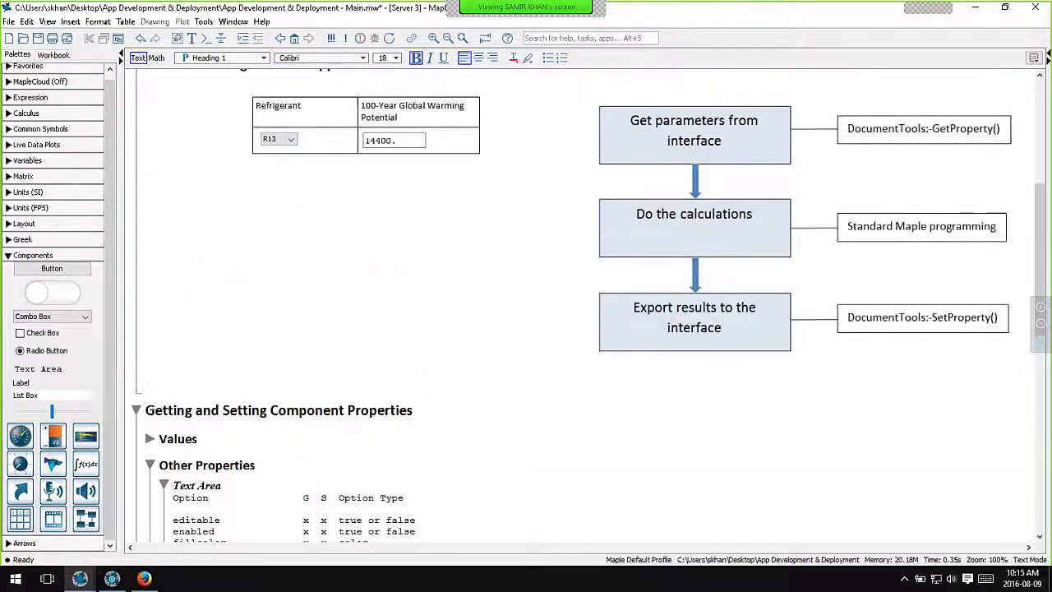
scroll(362, 213, "up", 2)
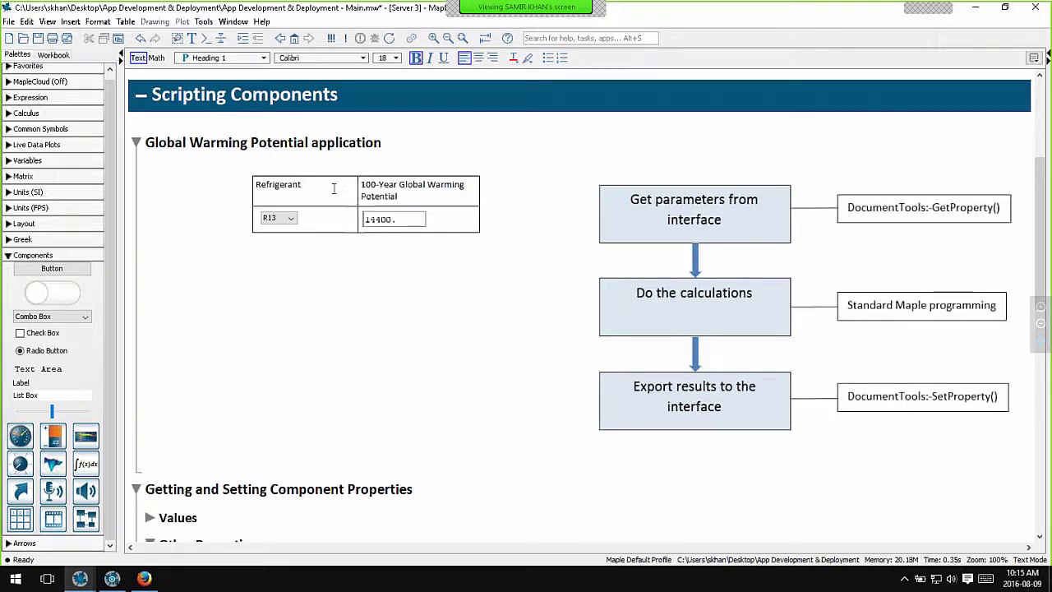
left_click(137, 489)
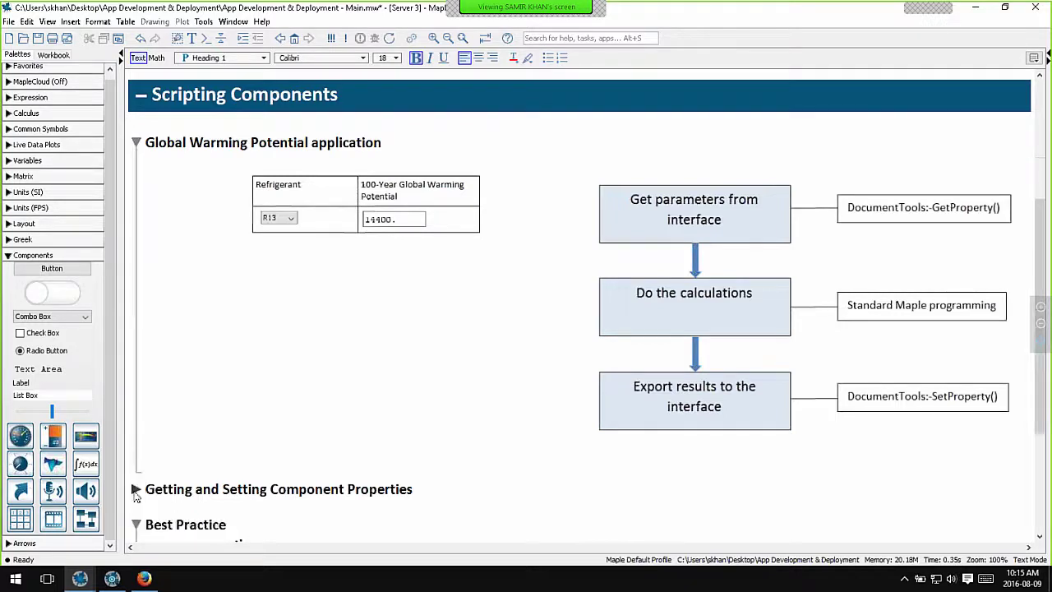
scroll(161, 493, "down", 3)
scroll(161, 494, "down", 1)
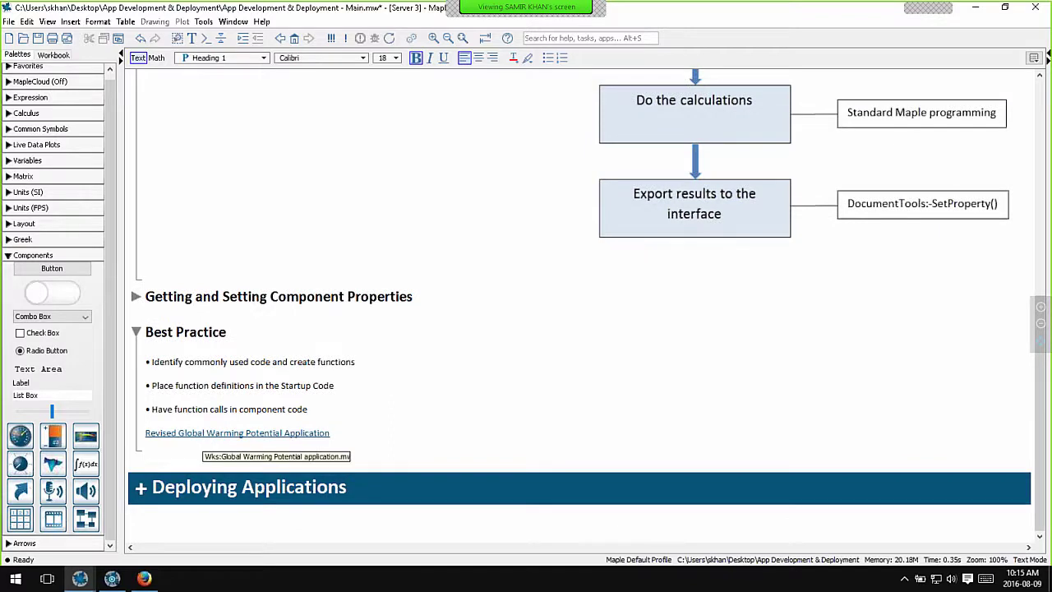
left_click(204, 432)
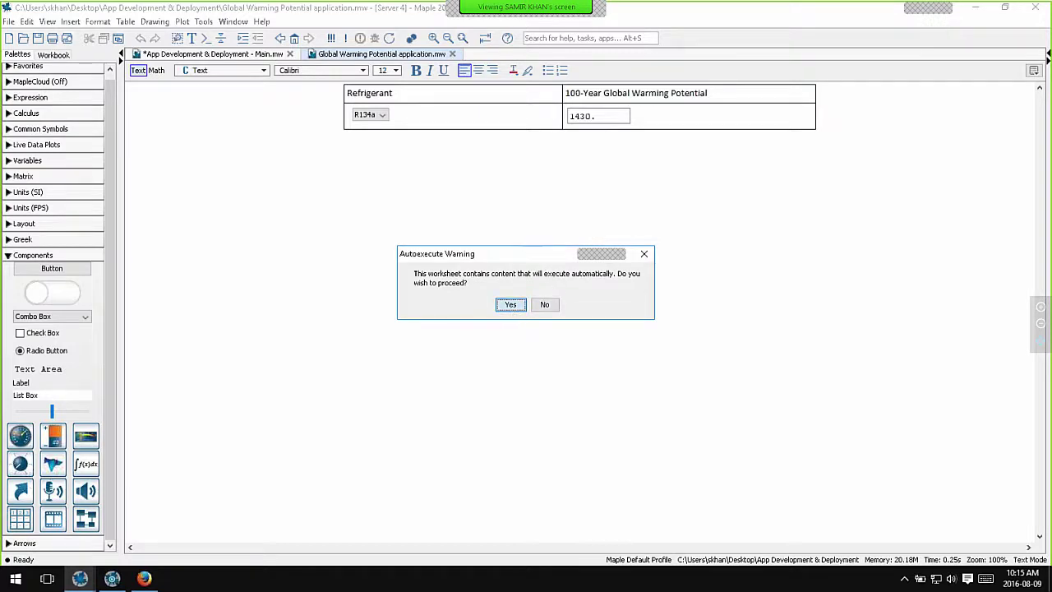
Step: Let the revised app's startup code run, then copy calculateGWP(); from the Fluid_combo select action
left_click(510, 304)
right_click(374, 116)
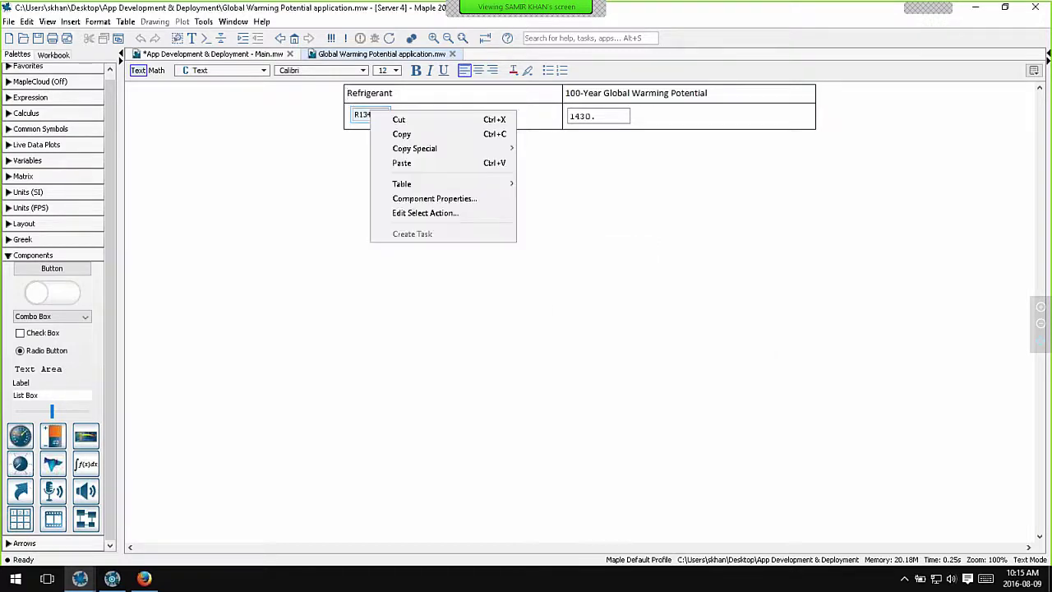
left_click(433, 214)
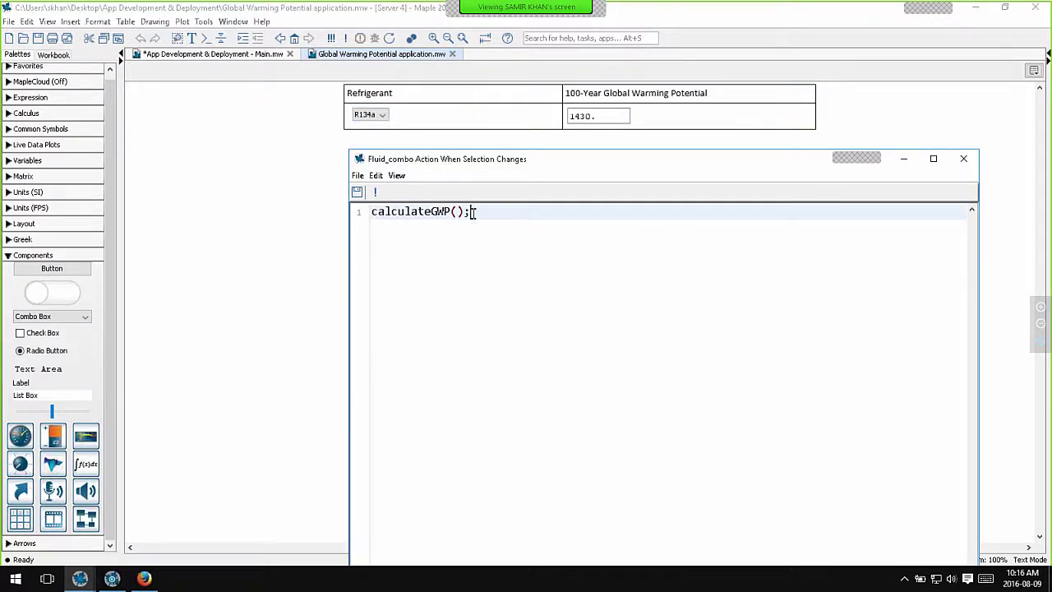
left_click_drag(472, 211, 364, 211)
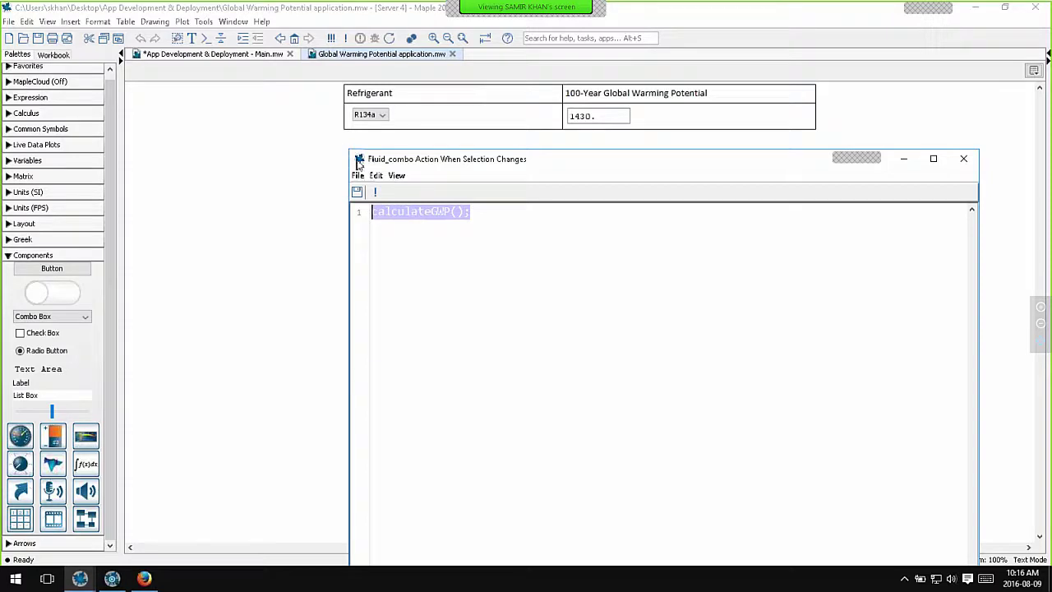
key("ctrl+c")
left_click(360, 159)
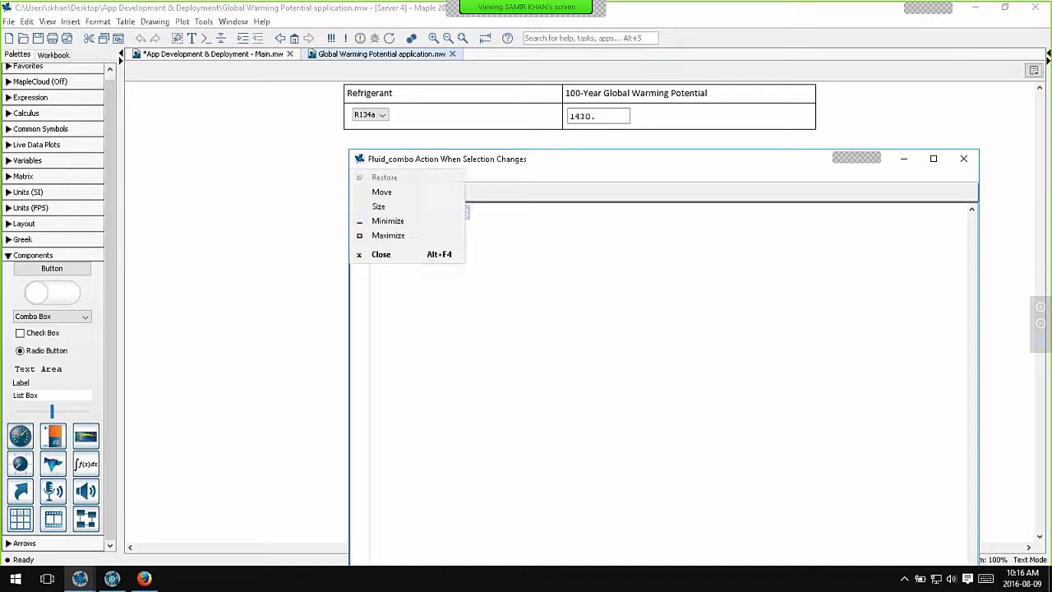
left_click(360, 159)
left_click(362, 182)
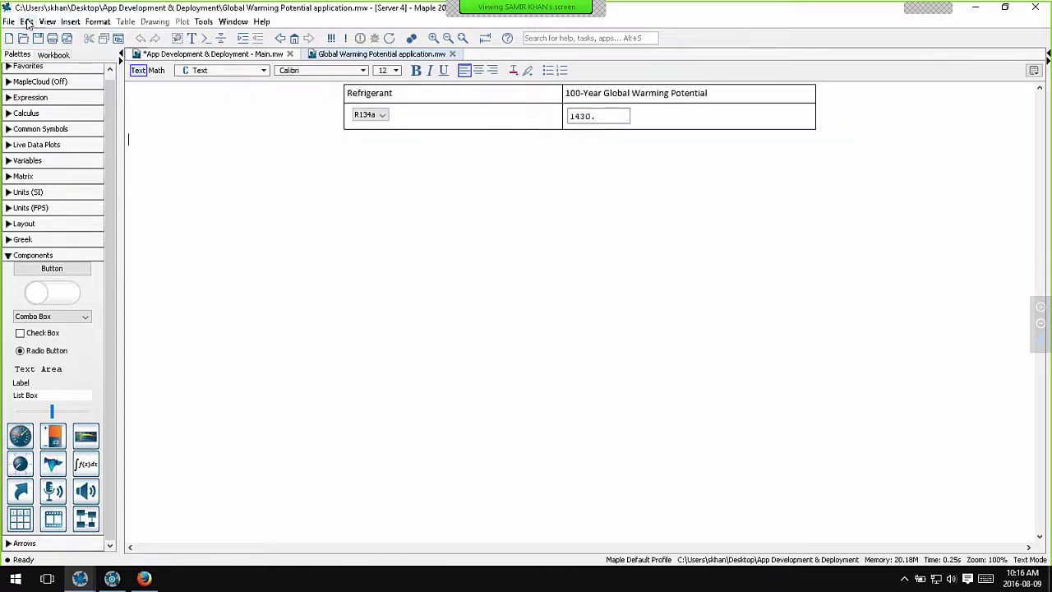
left_click(27, 21)
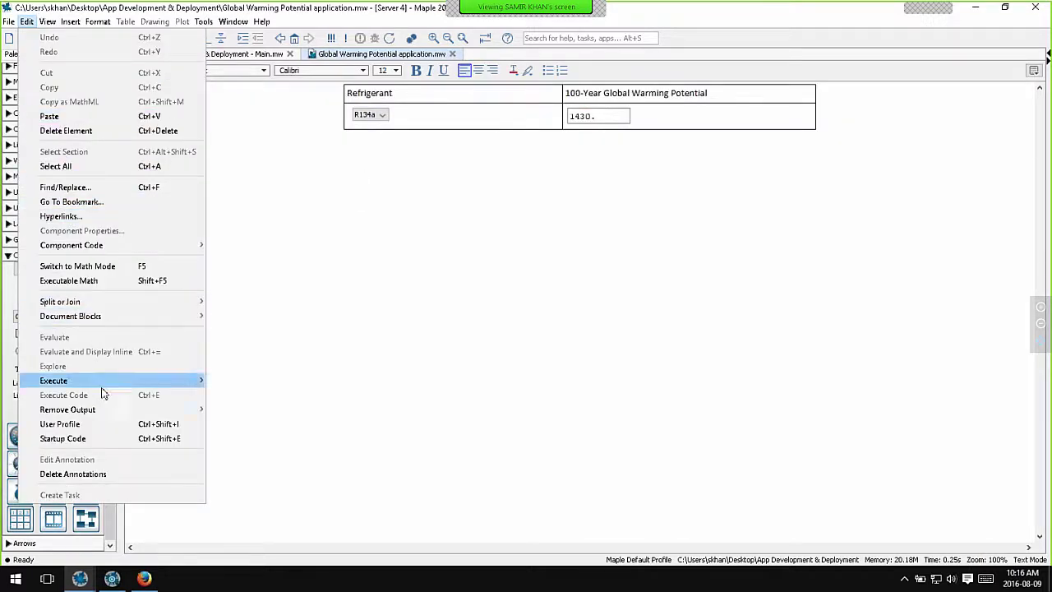
left_click(93, 440)
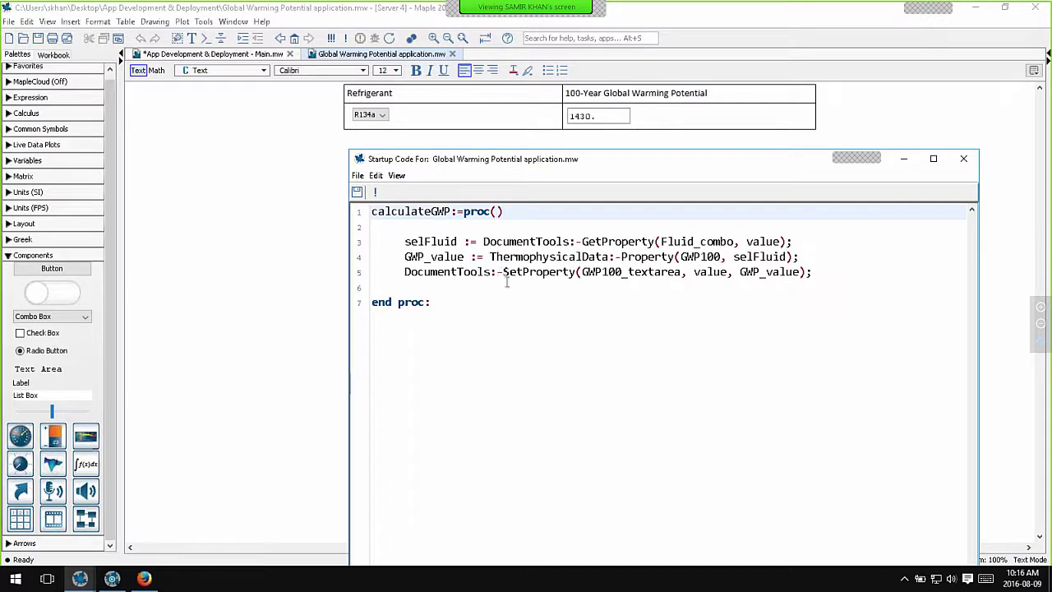
left_click_drag(820, 273, 371, 241)
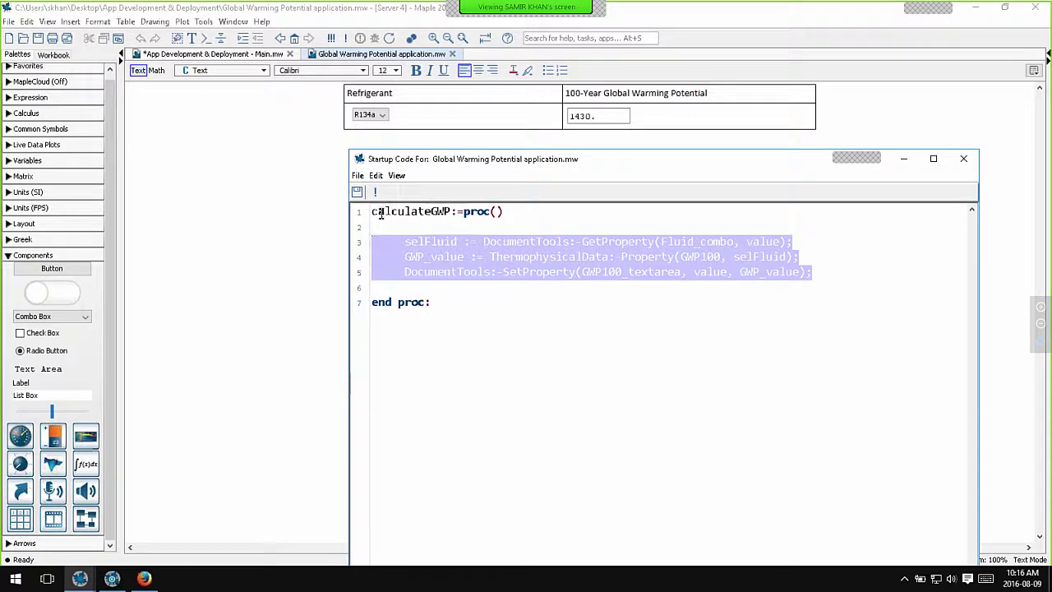
double_click(441, 212)
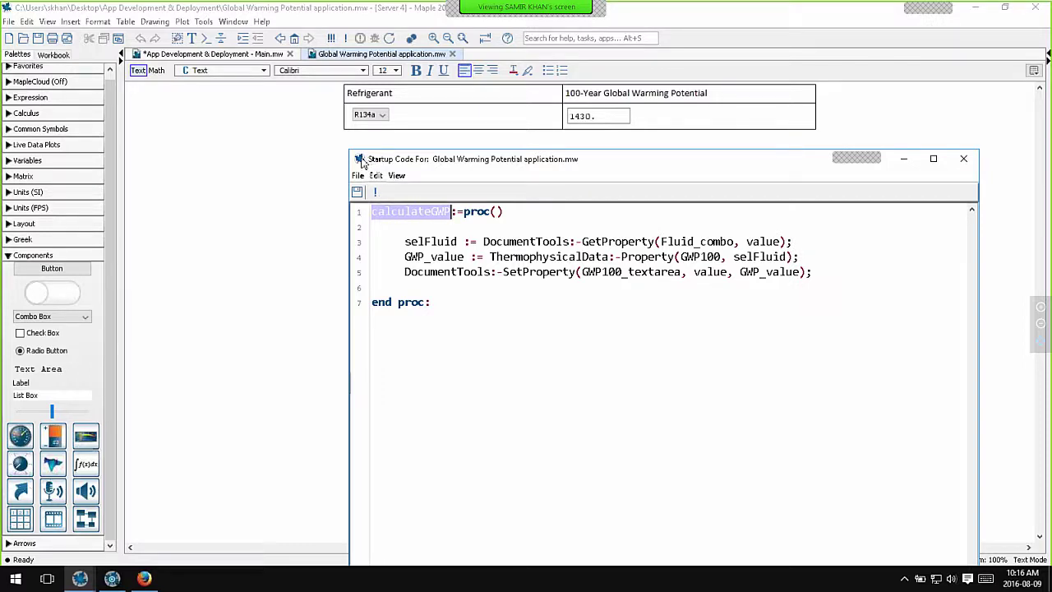
left_click(366, 162)
left_click(378, 254)
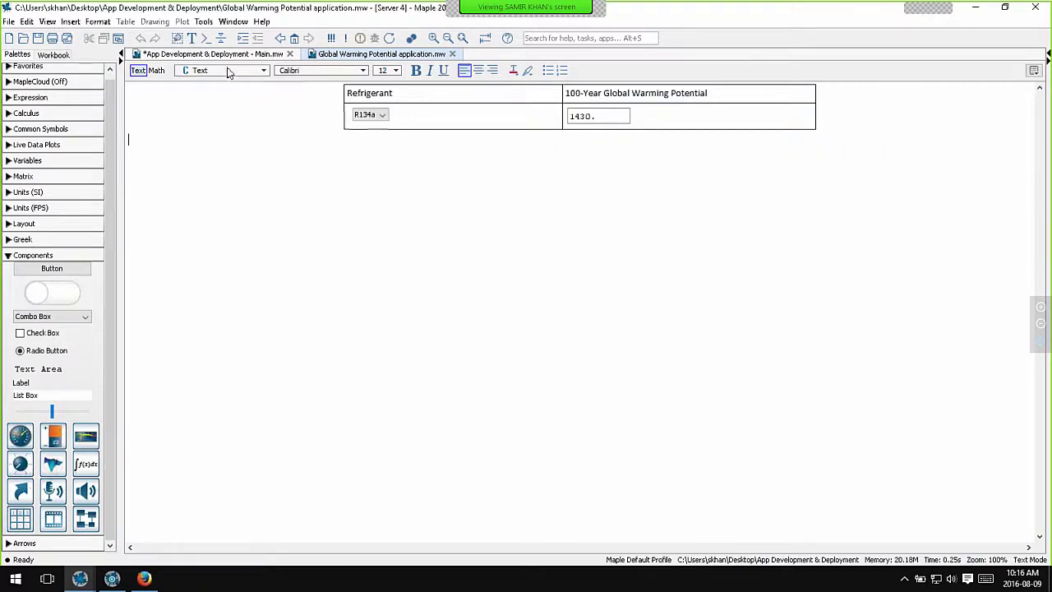
Step: Back on the Main worksheet, expand Deploying Applications and collapse Scripting Components
left_click(218, 54)
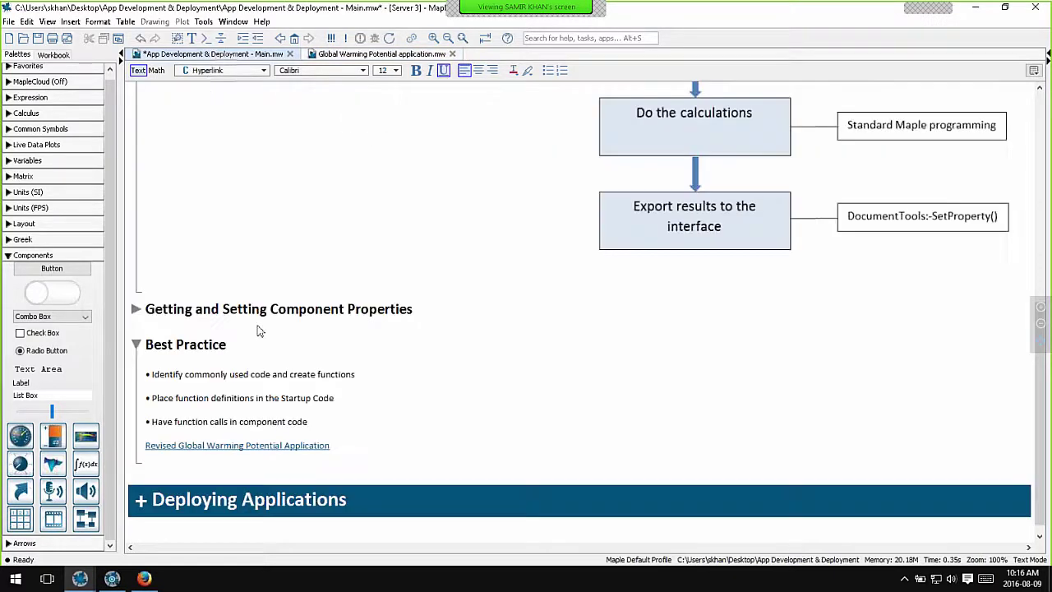
left_click(138, 497)
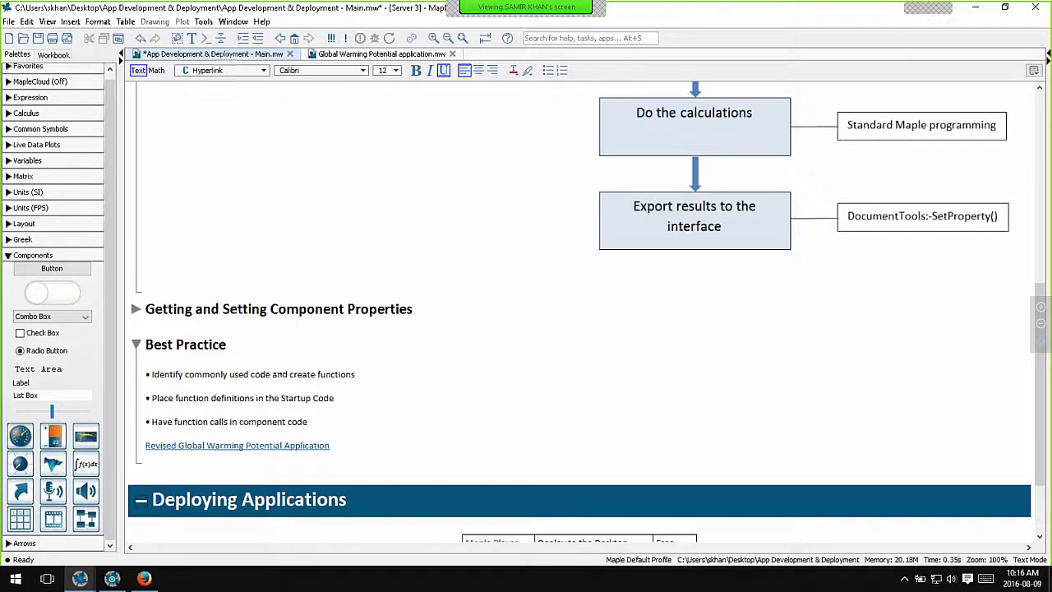
scroll(138, 492, "down", 3)
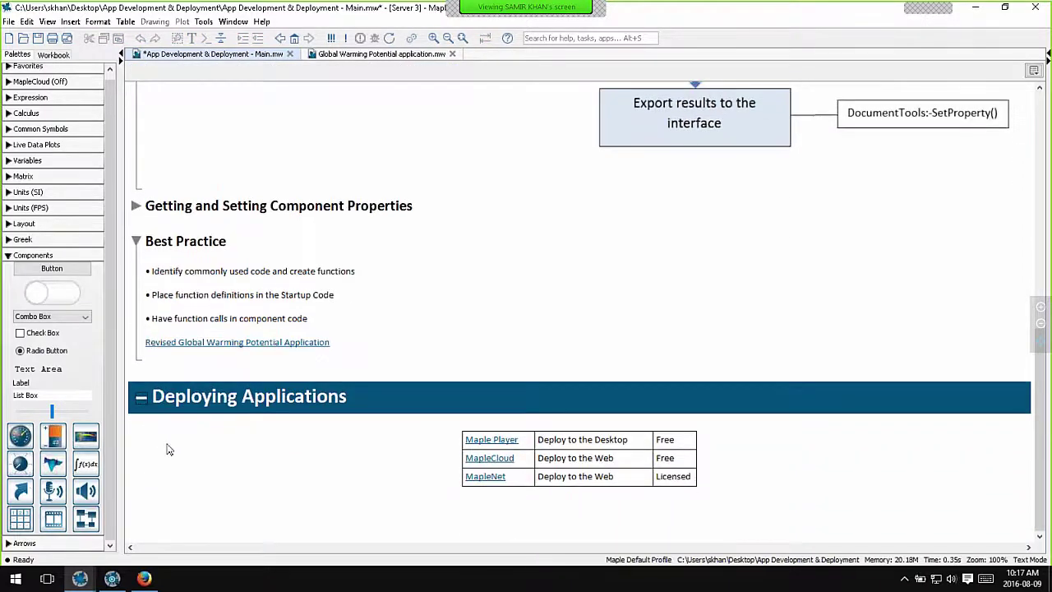
scroll(203, 345, "up", 10)
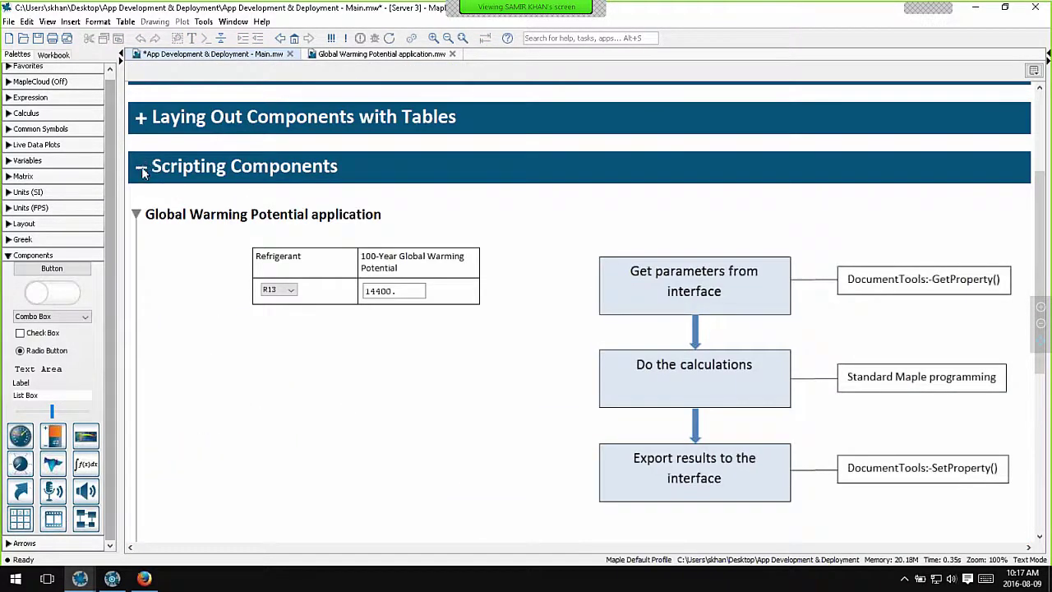
left_click(142, 167)
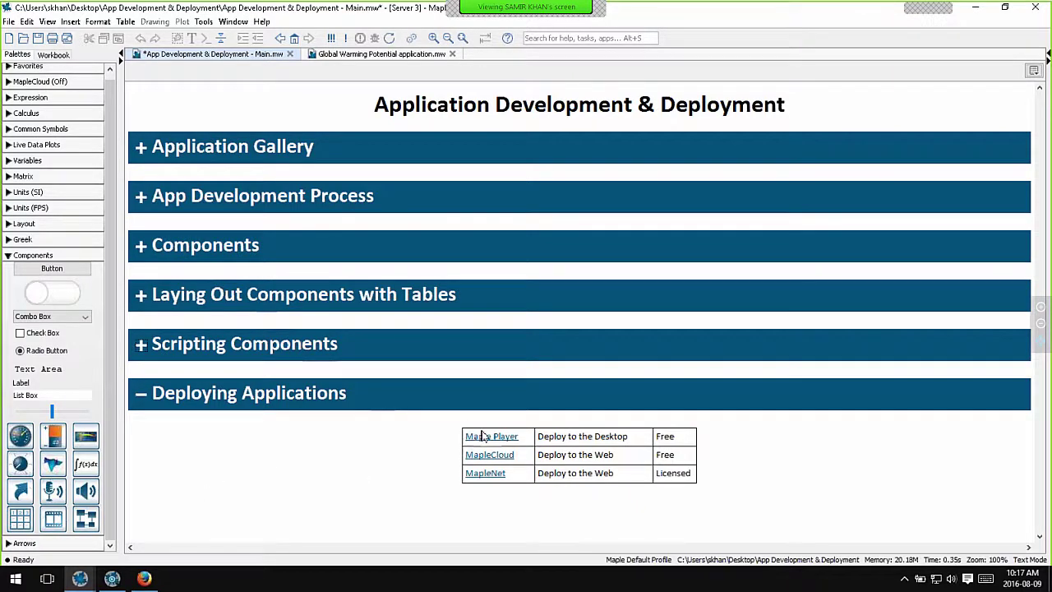
Step: Browse the Free Maple Player web page, then bring the Amplifier Gain app in Maple Player forward
left_click(491, 440)
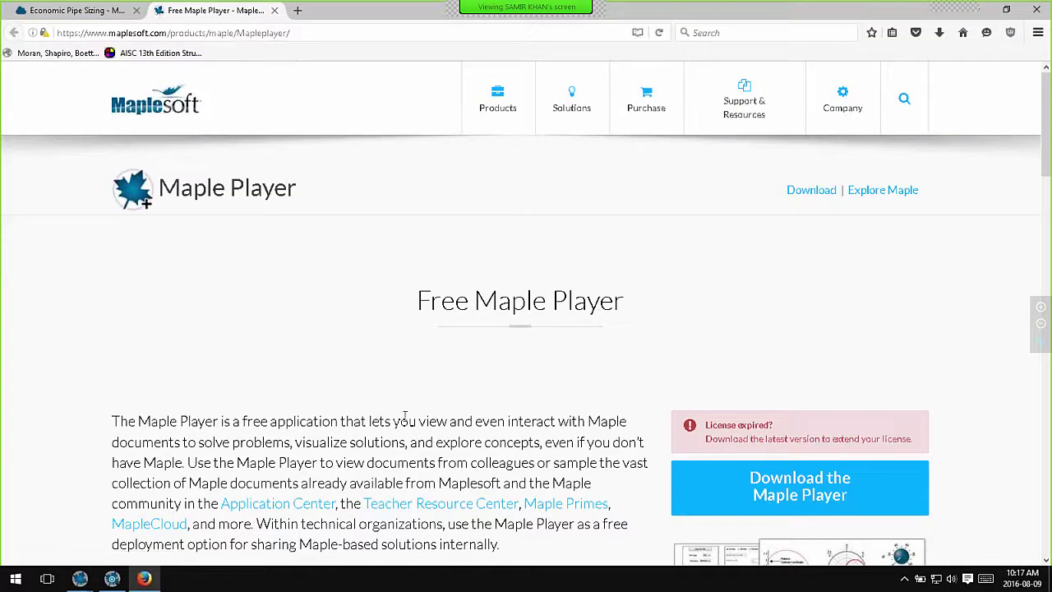
scroll(402, 417, "down", 2)
scroll(403, 419, "down", 2)
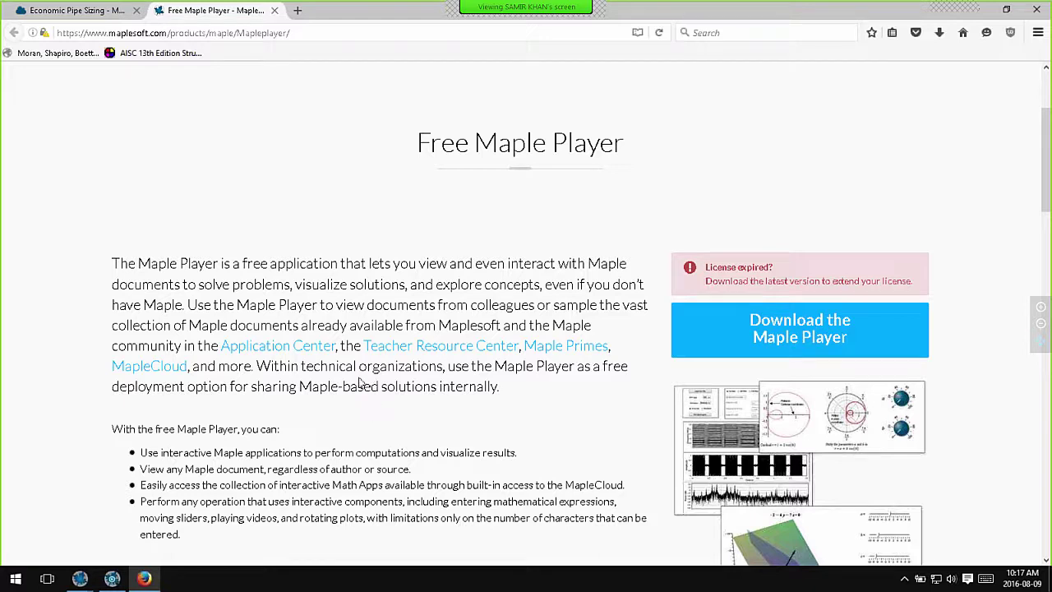
left_click(113, 579)
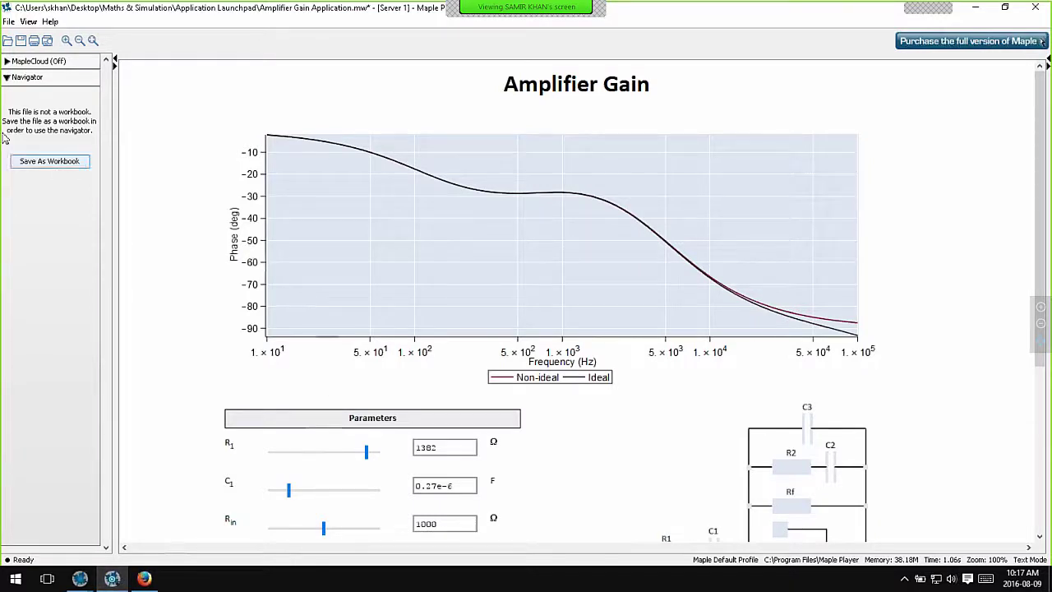
Step: Open and close Organic Rankine Cycle.mw, then open Thermal Engineering Application Collection.maple from recent files
left_click(8, 21)
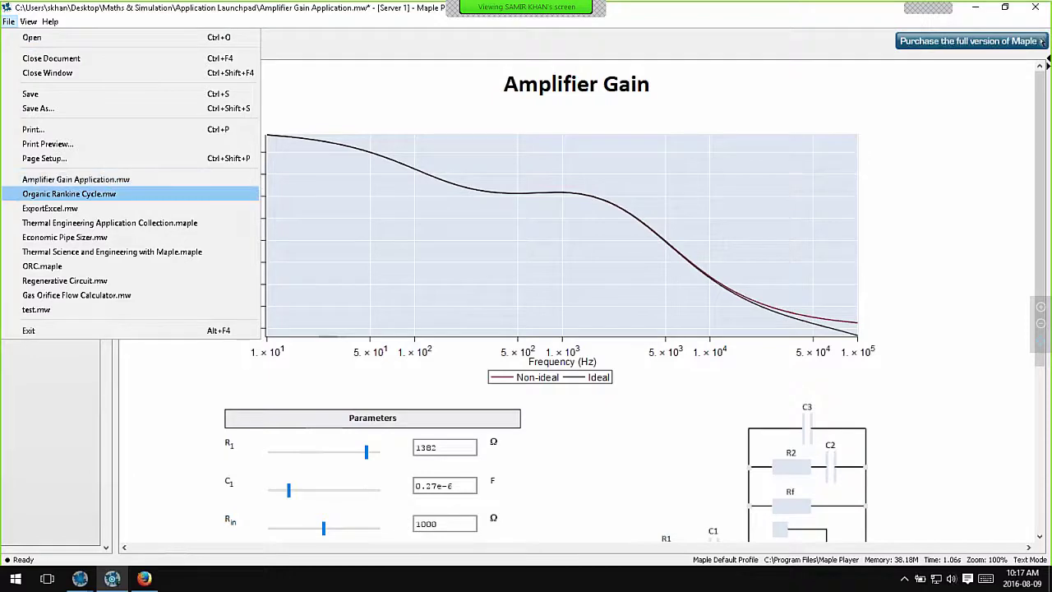
key("Return")
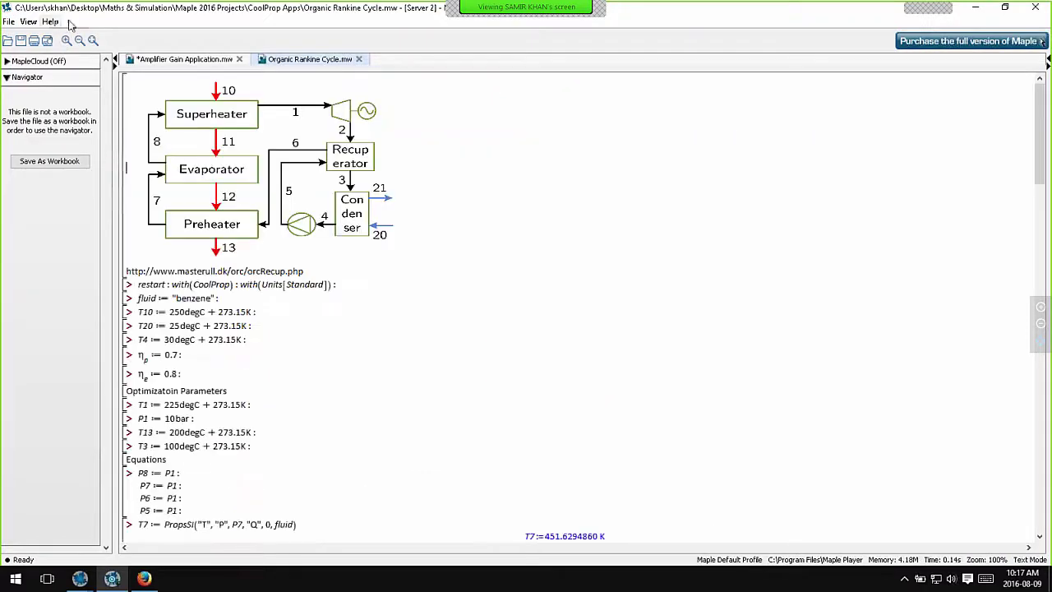
key("ctrl+F4")
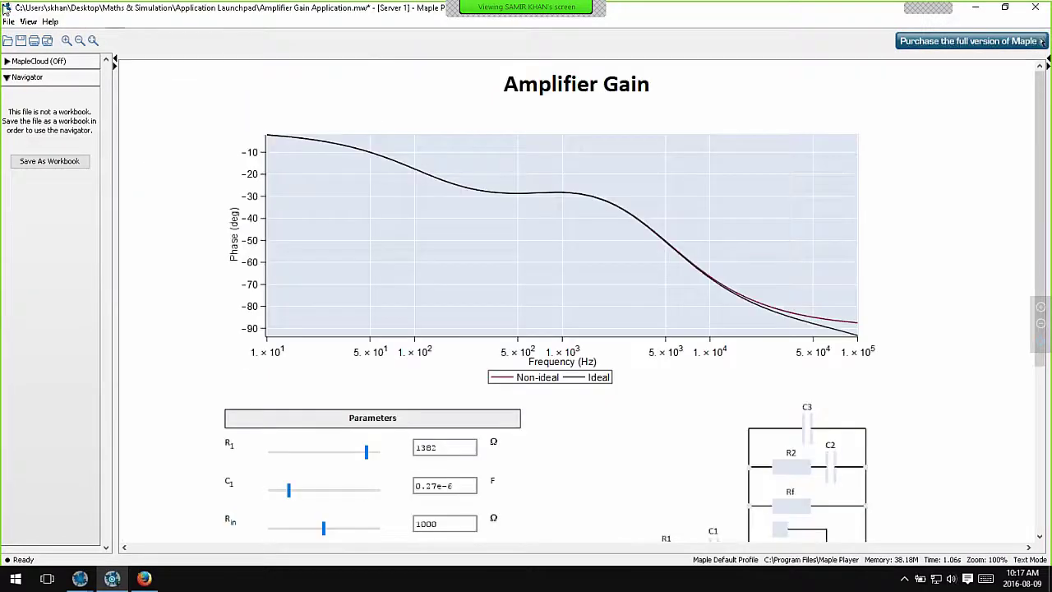
left_click(8, 22)
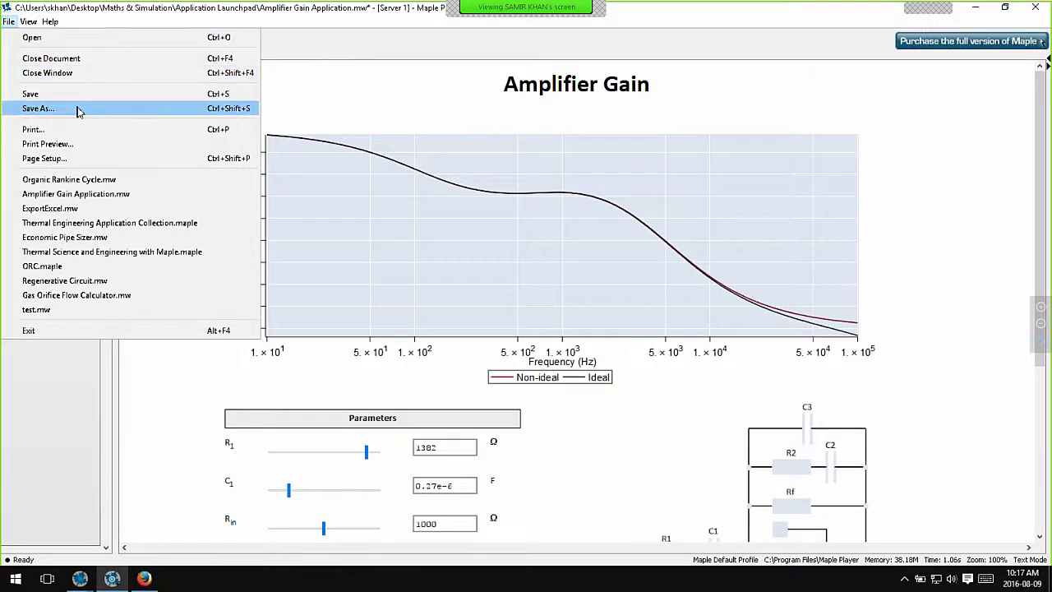
left_click(113, 229)
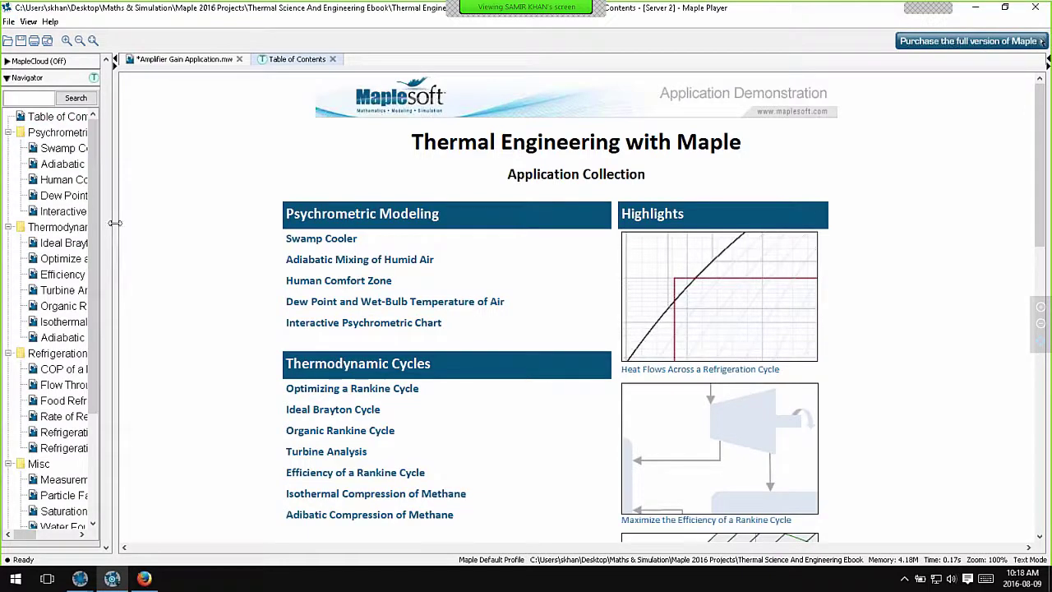
Step: Drag the navigator splitter right in three stages and scroll the topic tree down
left_click_drag(116, 231, 158, 231)
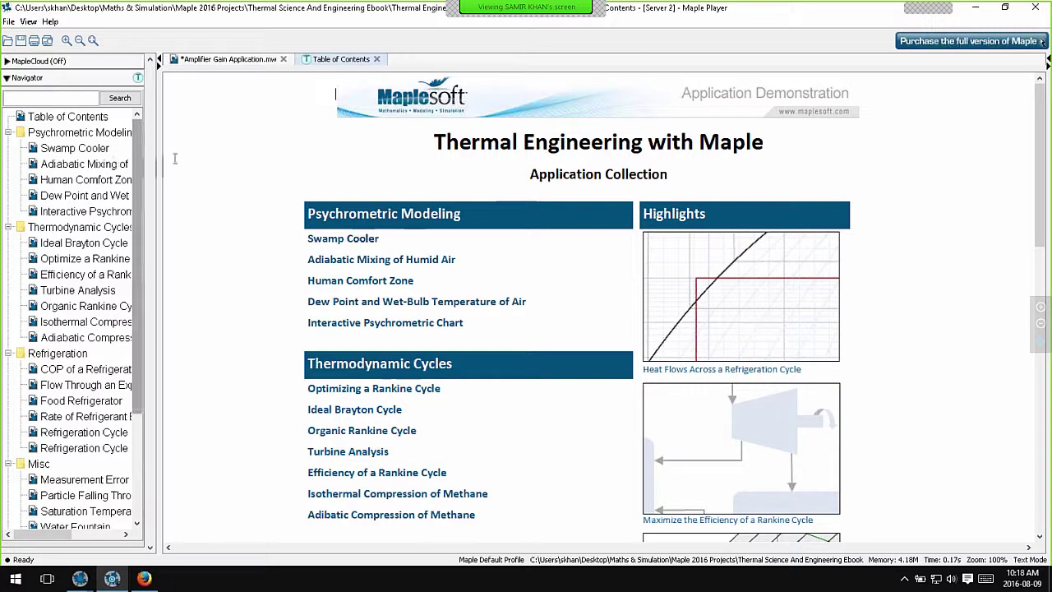
left_click_drag(157, 173, 238, 180)
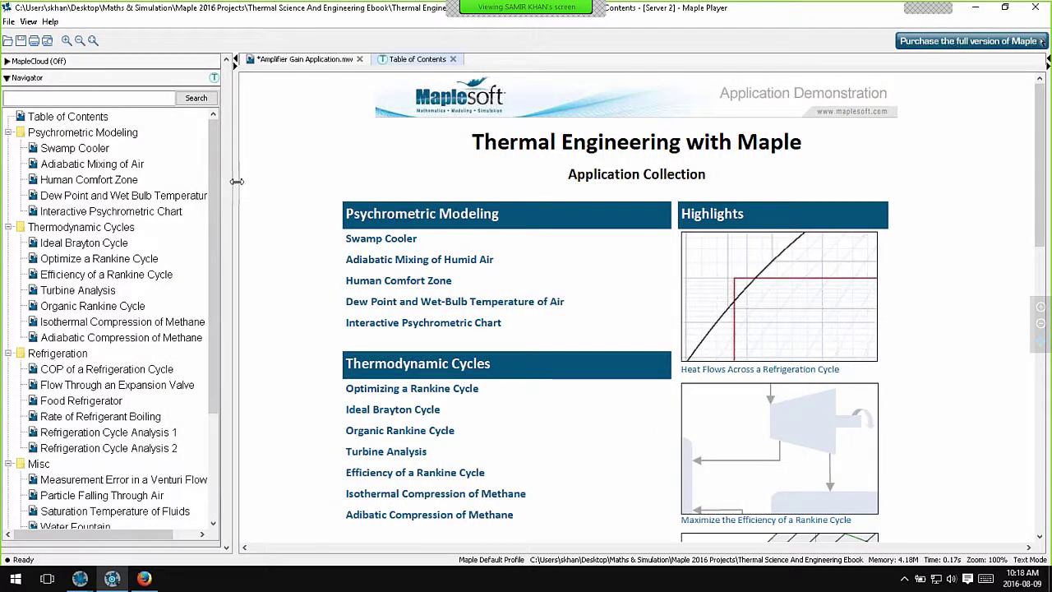
left_click_drag(236, 181, 241, 194)
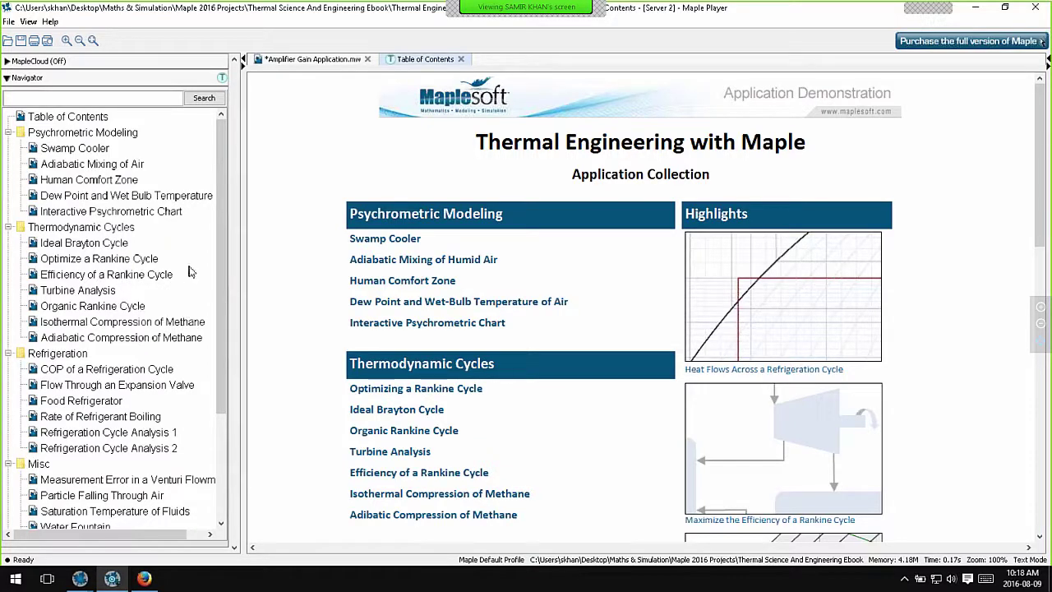
scroll(186, 322, "down", 3)
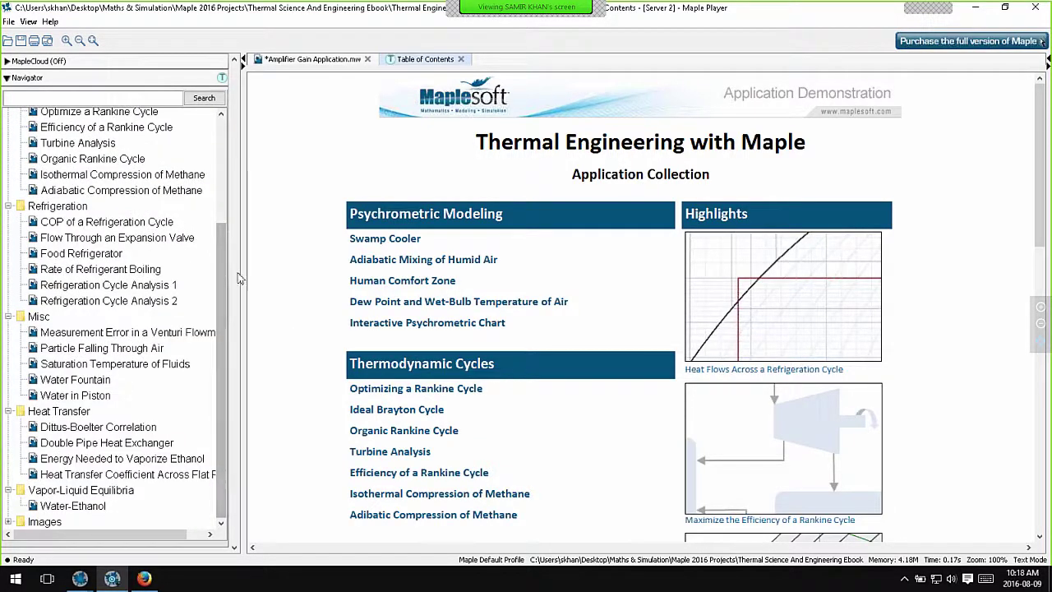
Step: Open Saturation Temperature of Fluids, view the fluid list keeping 1-Butene, then switch to Firefox
left_click(164, 368)
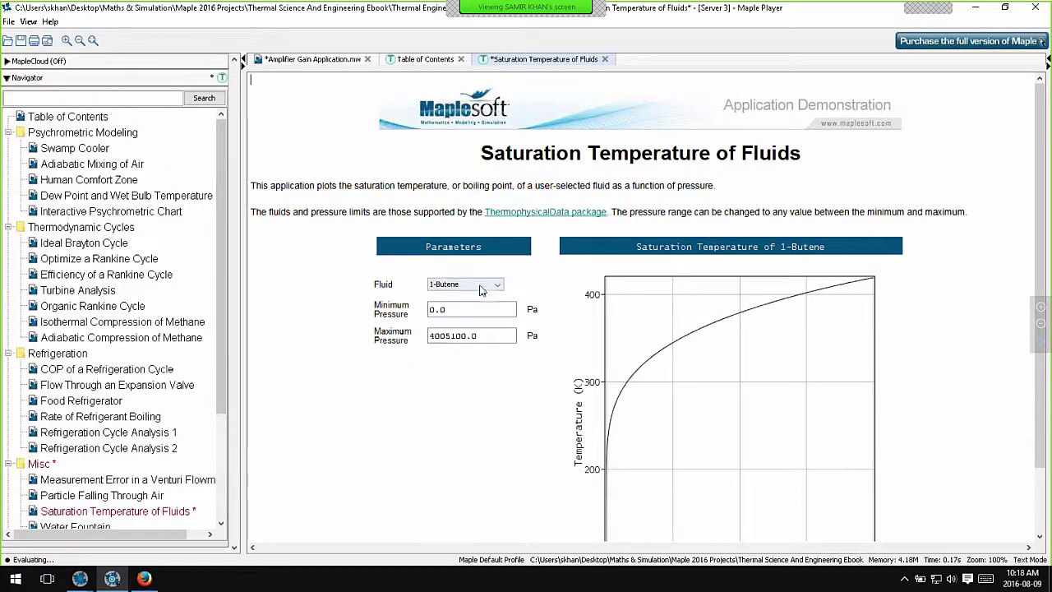
scroll(494, 285, "down", 1)
left_click(493, 225)
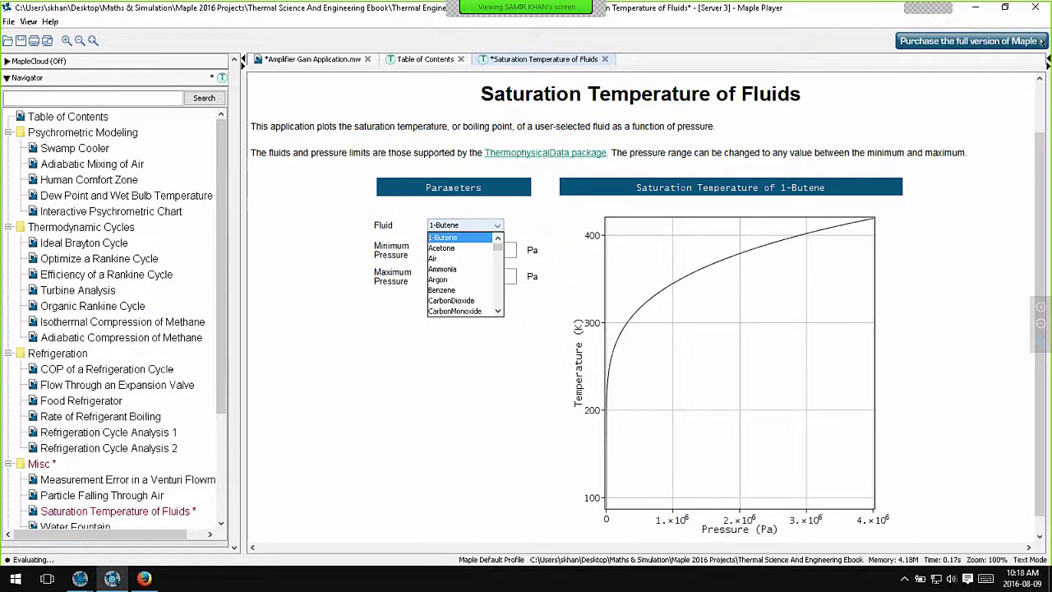
key("Escape")
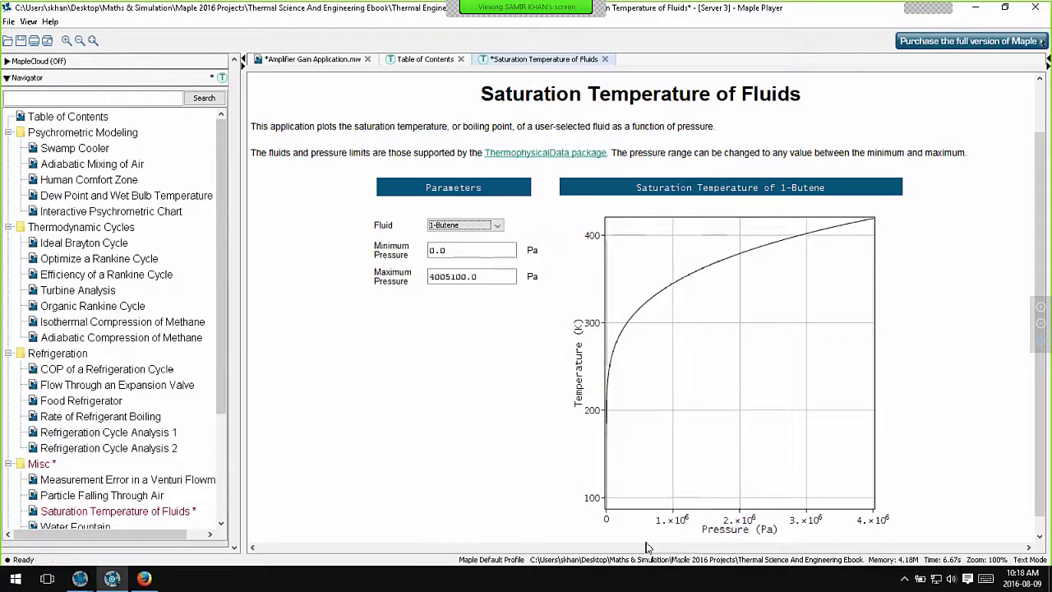
key("alt+Tab")
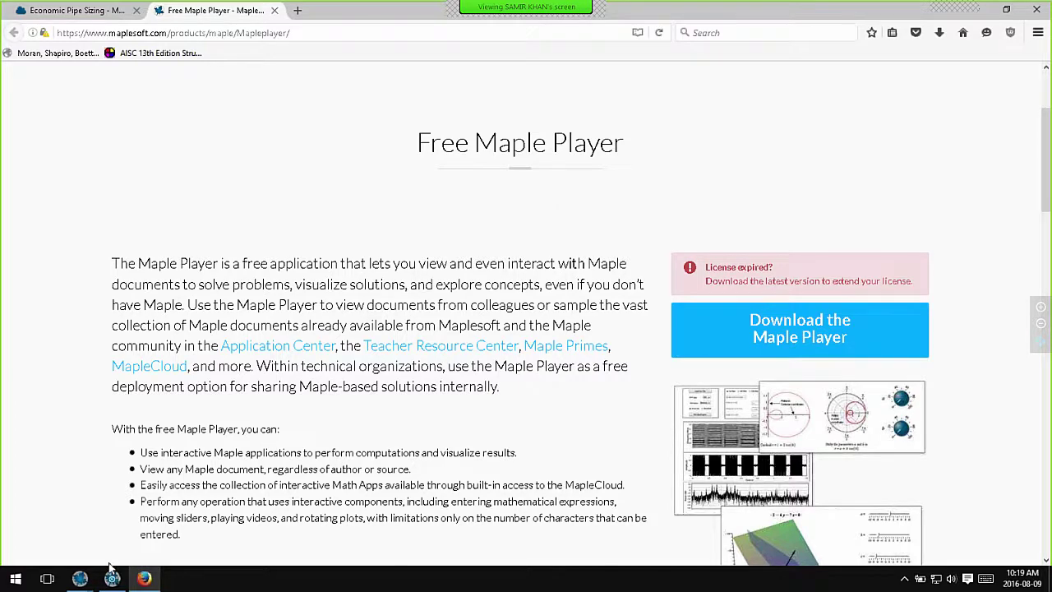
Step: View the Economic Pipe Sizing app on MapleCloud, then return to the Maple 2016 deployment document
mouse_move(84, 581)
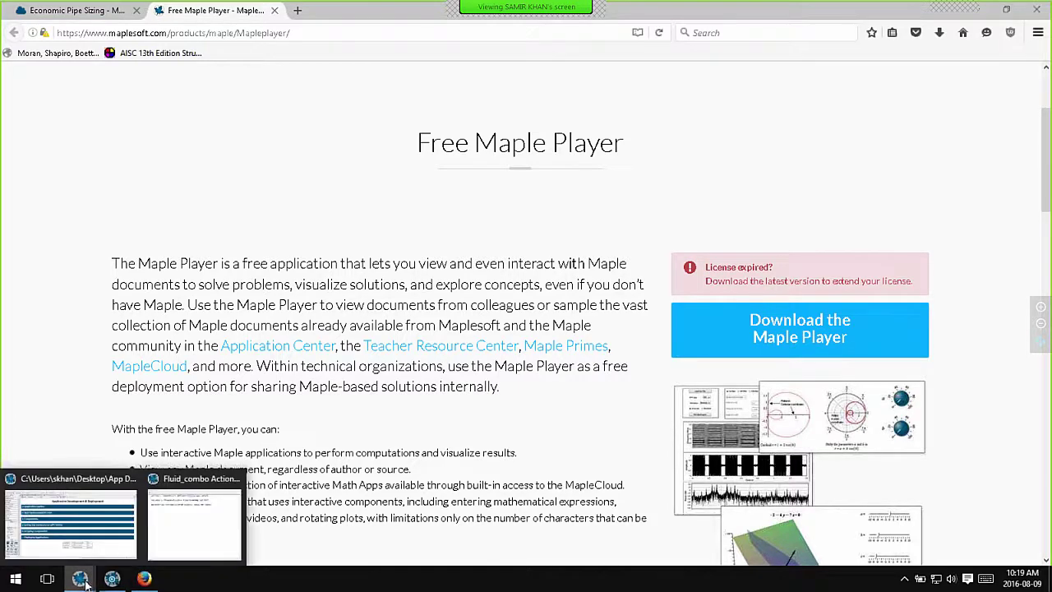
left_click(83, 11)
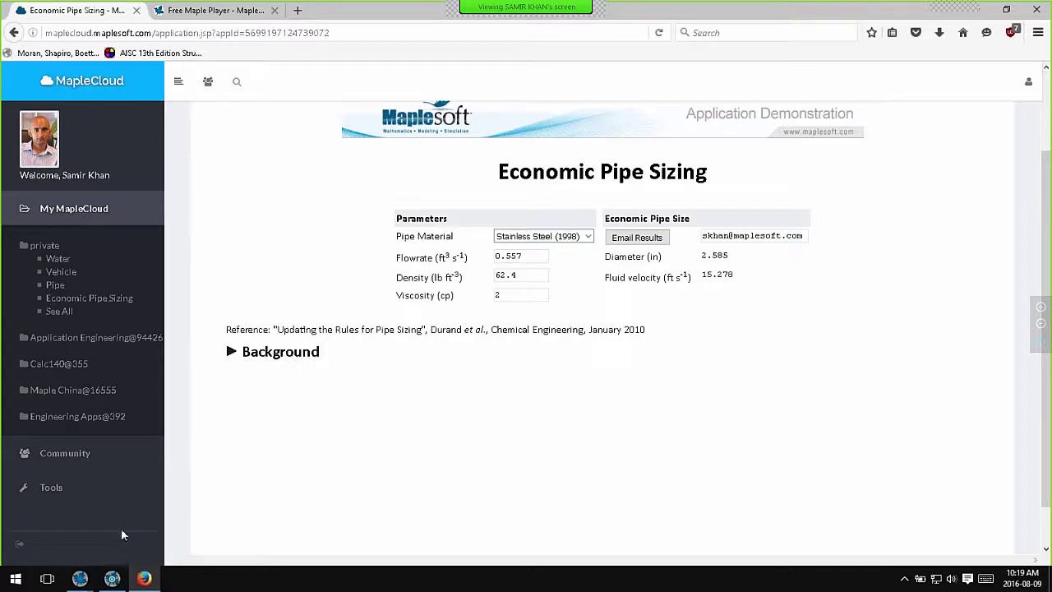
mouse_move(80, 578)
left_click(62, 543)
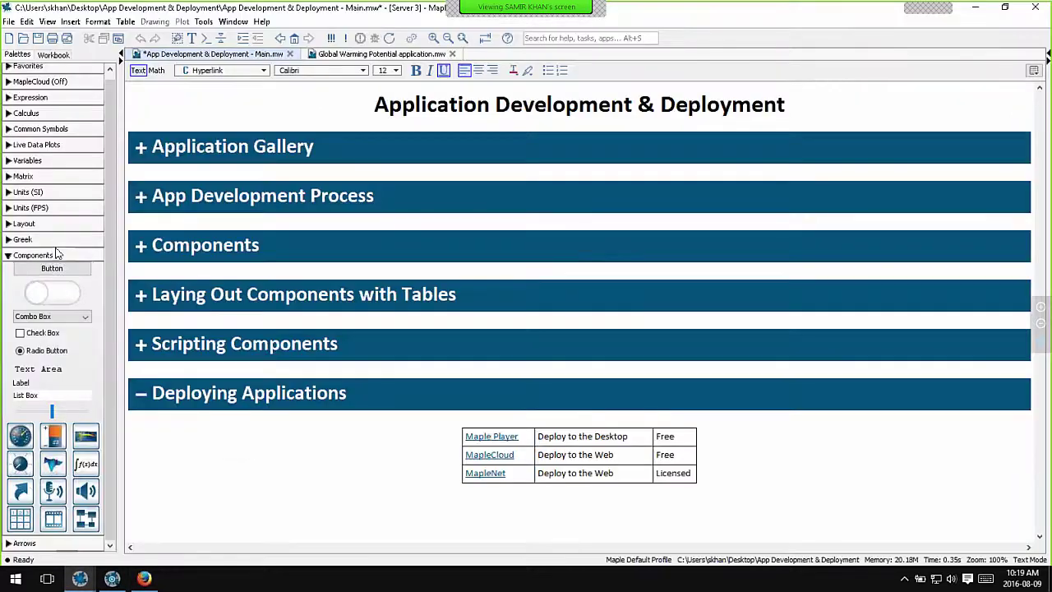
Step: Expand the MapleCloud palette to list new MathApps such as Complex Locus Plotter
left_click(31, 82)
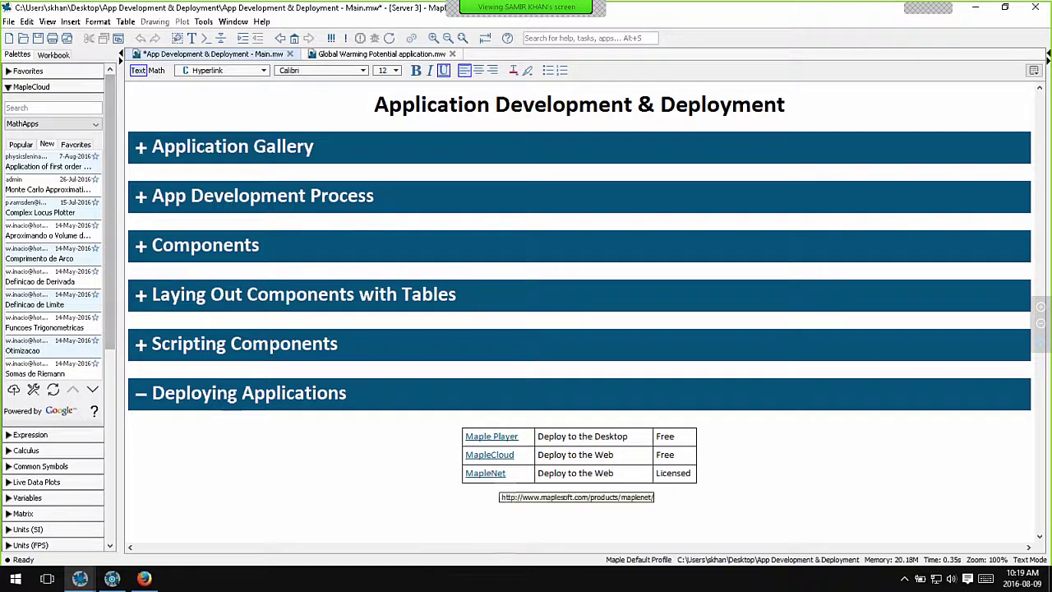
Step: Open the MapleNet product page on maplesoft.com from the Deploying Applications table
left_click(487, 473)
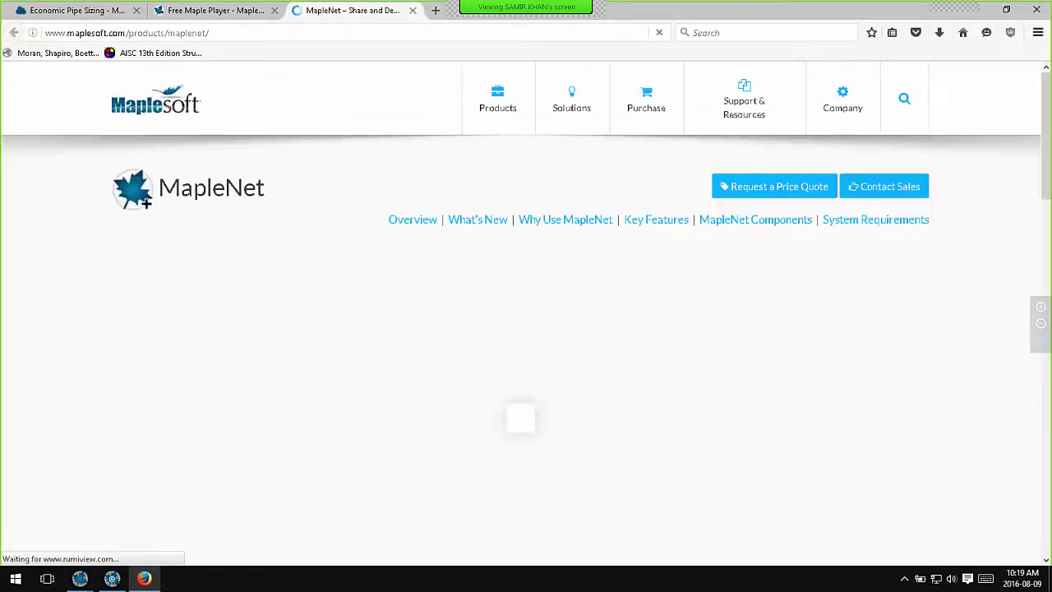